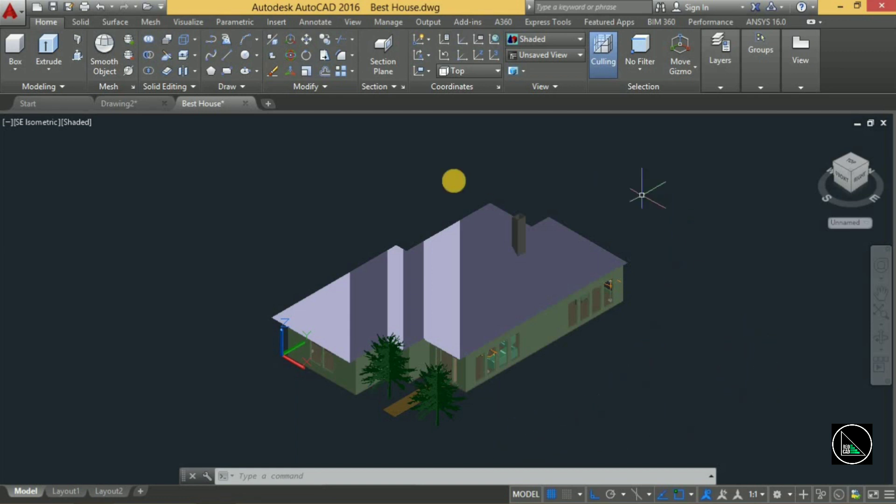
# Add the Animations panel to the Visualize ribbon tab
pyautogui.click(188, 23)
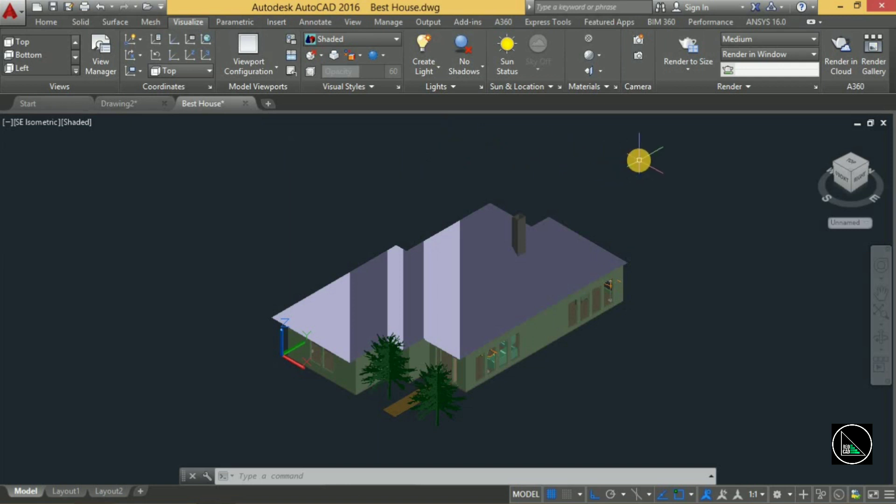
pyautogui.moveTo(850, 175)
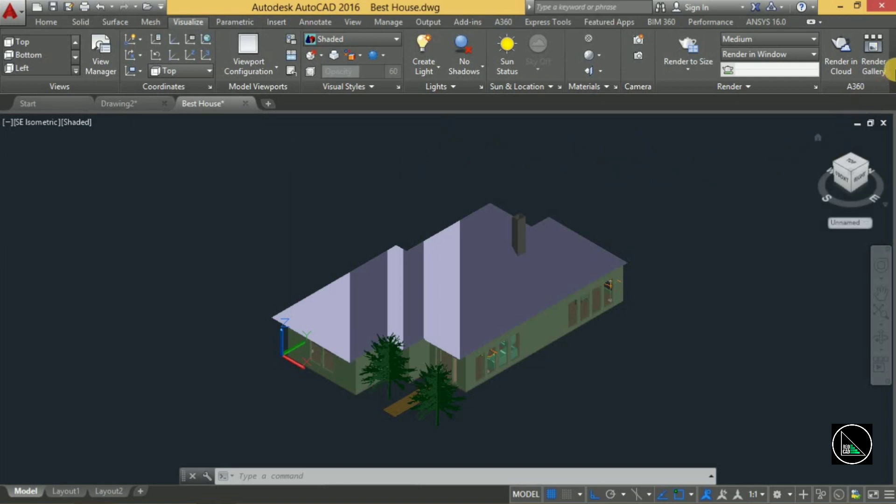
pyautogui.rightClick(892, 66)
pyautogui.moveTo(785, 124)
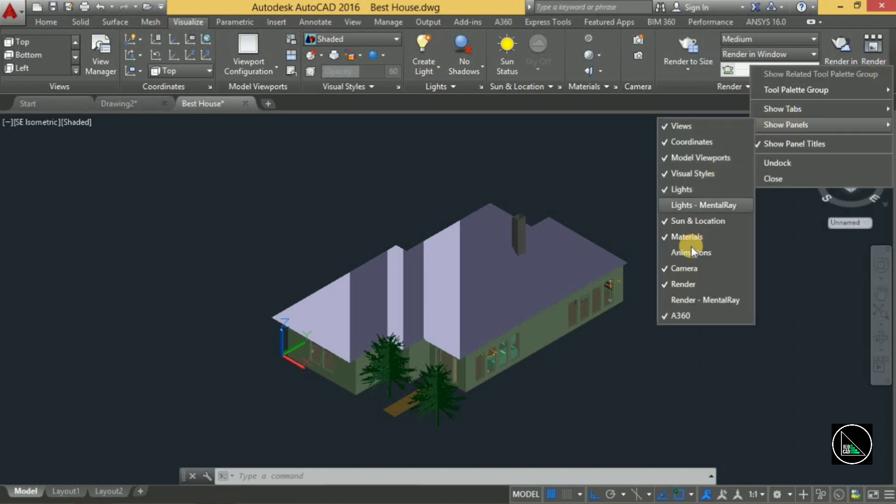
pyautogui.click(690, 253)
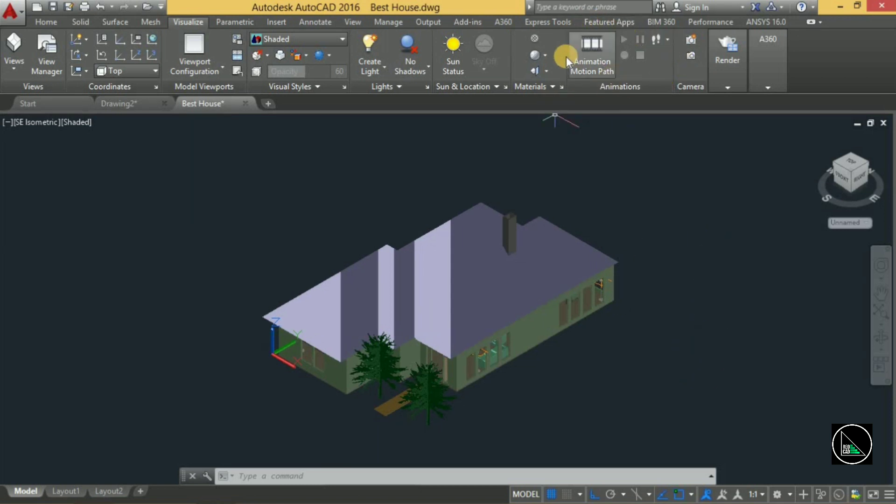
pyautogui.click(597, 64)
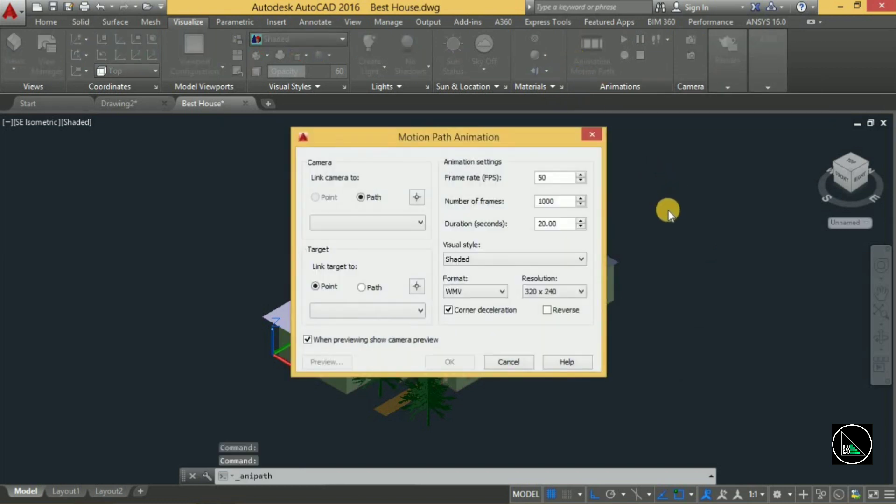
pyautogui.click(596, 137)
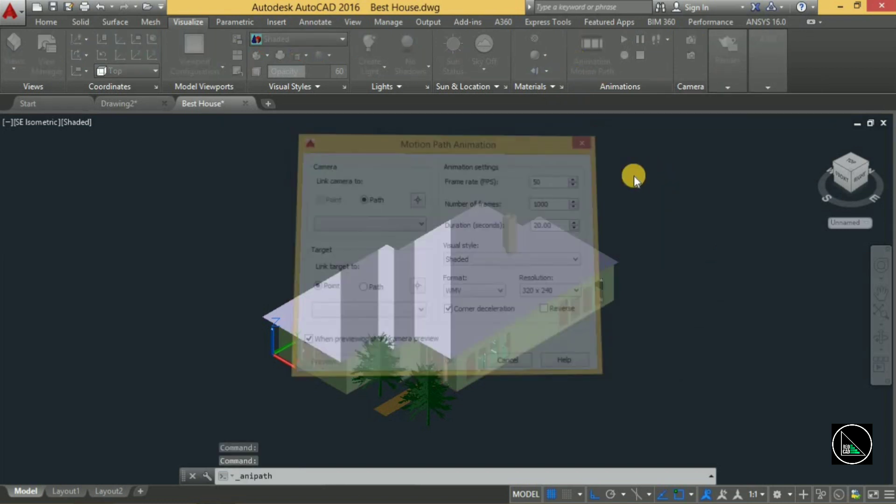
pyautogui.click(687, 218)
pyautogui.click(707, 250)
pyautogui.click(693, 232)
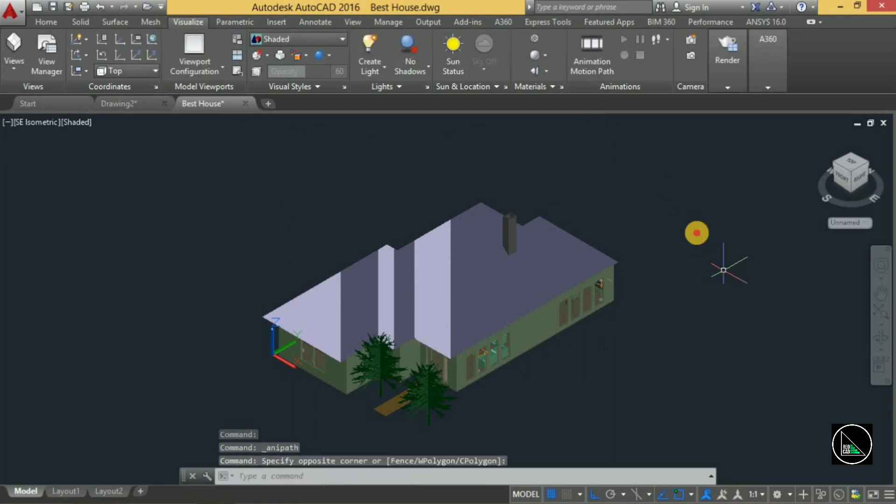
pyautogui.click(734, 298)
pyautogui.click(708, 261)
pyautogui.click(742, 308)
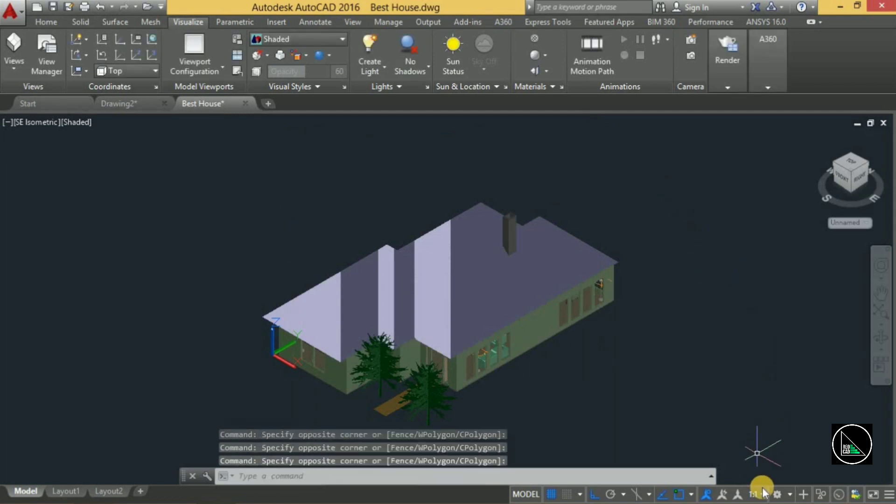
# Switch the workspace to AutoCAD Classic
pyautogui.click(778, 494)
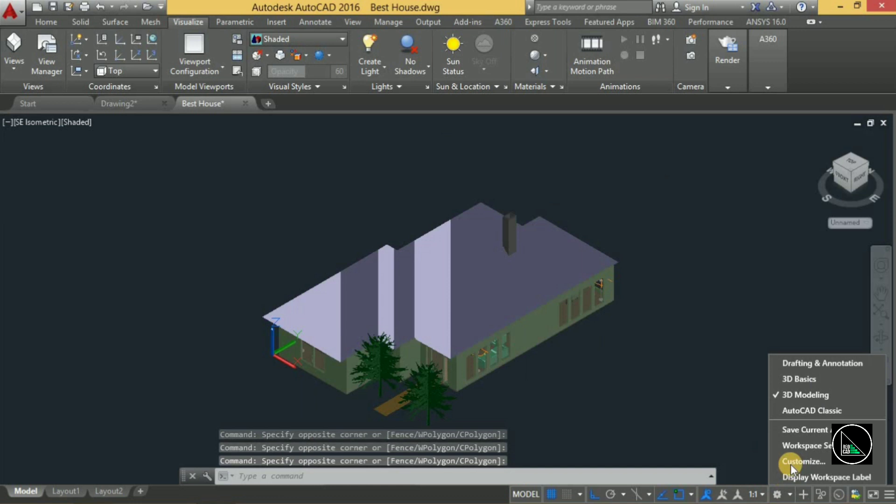
pyautogui.click(801, 408)
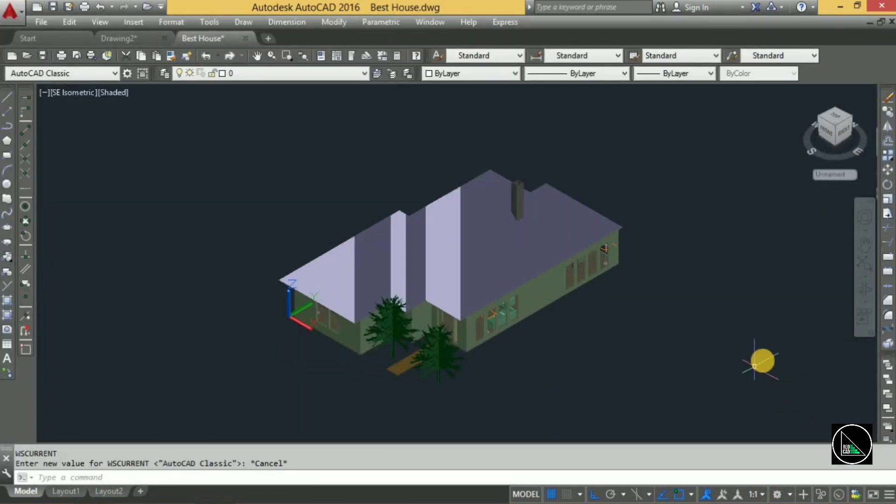
pyautogui.click(754, 366)
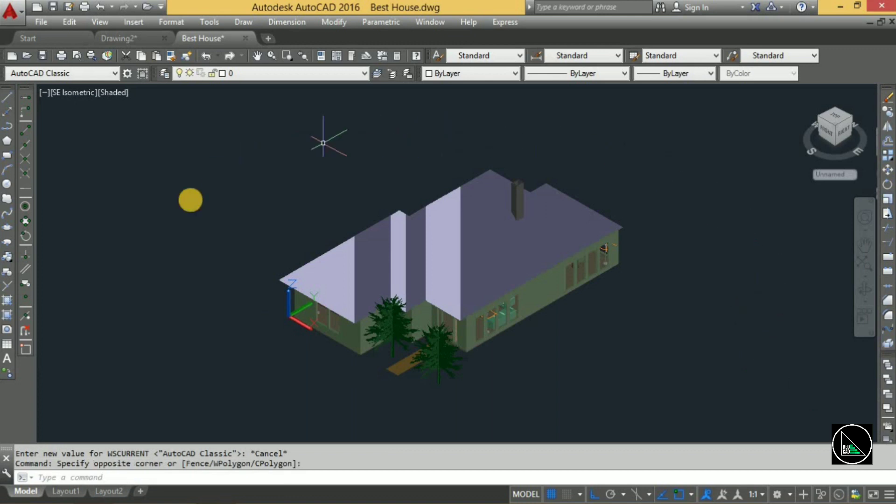
# Open Motion Path Animations from the View menu, then dismiss it
pyautogui.click(100, 21)
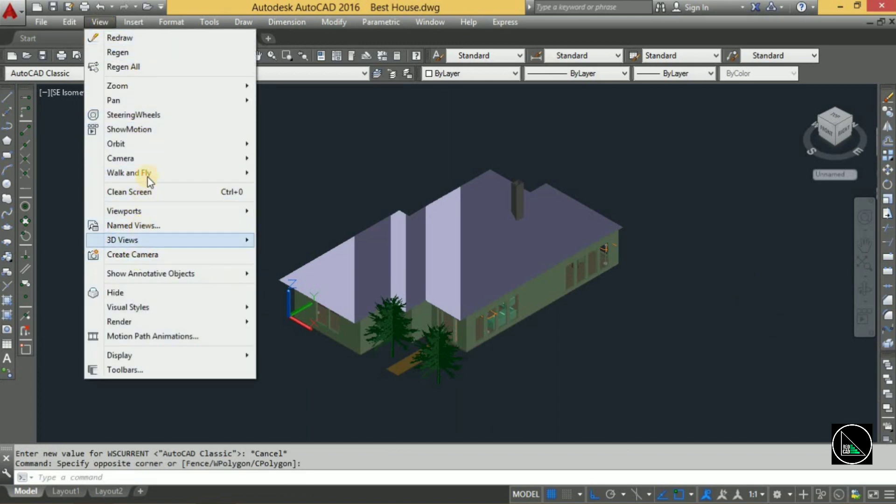
pyautogui.click(215, 338)
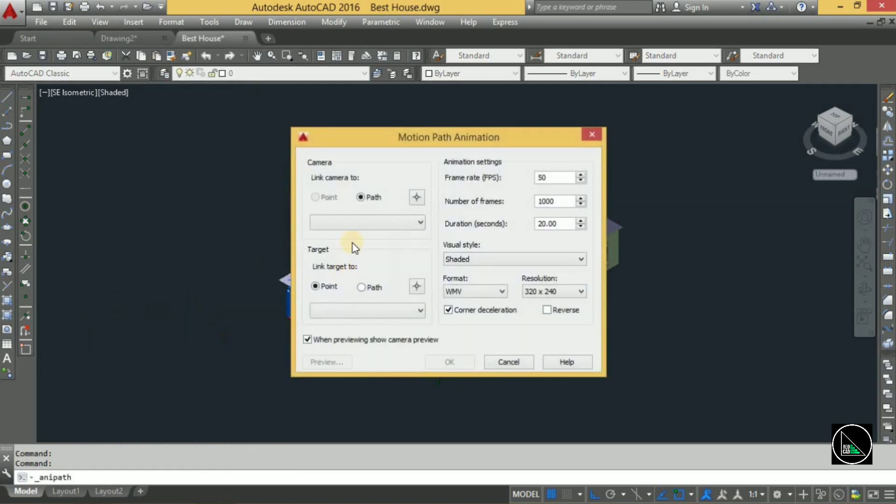
pyautogui.moveTo(436, 140); pyautogui.dragTo(209, 128)
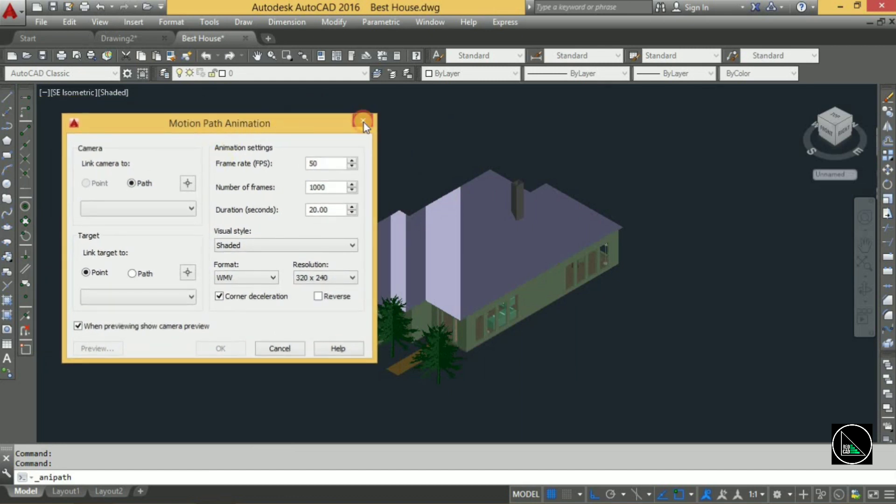
pyautogui.click(363, 125)
pyautogui.click(314, 166)
pyautogui.click(262, 199)
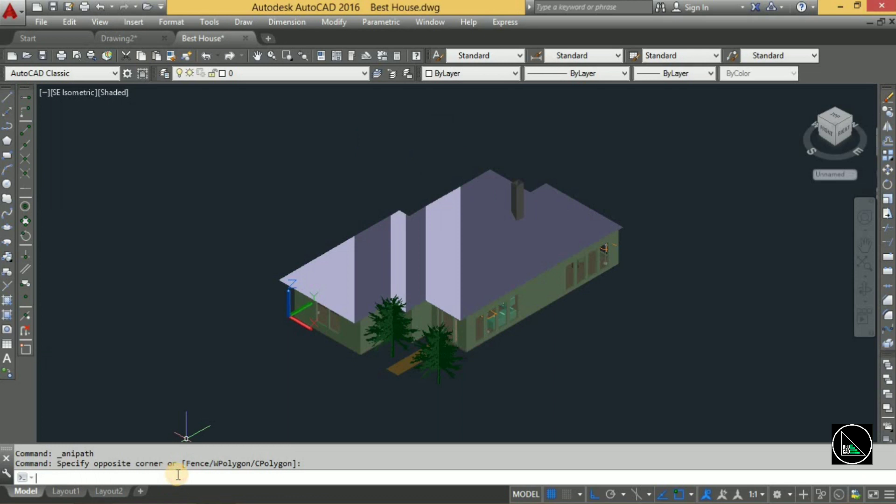
pyautogui.write('ANIPATH')
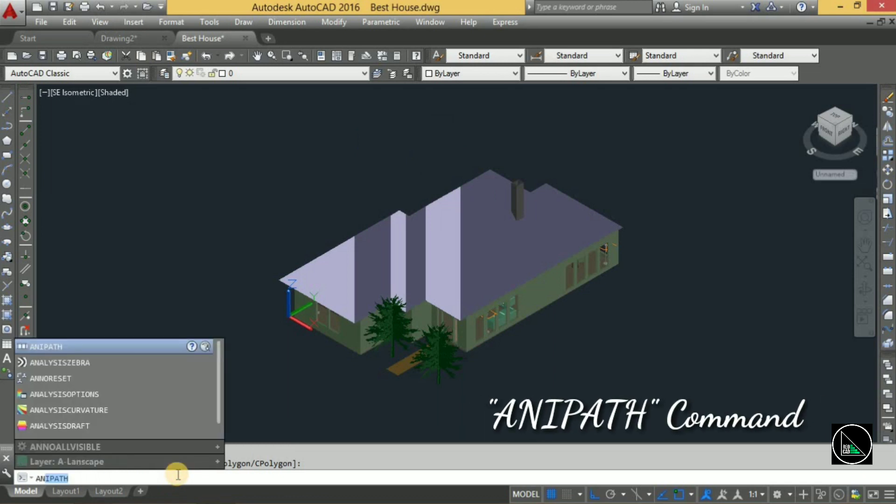
pyautogui.scroll(-1, 54, 361)
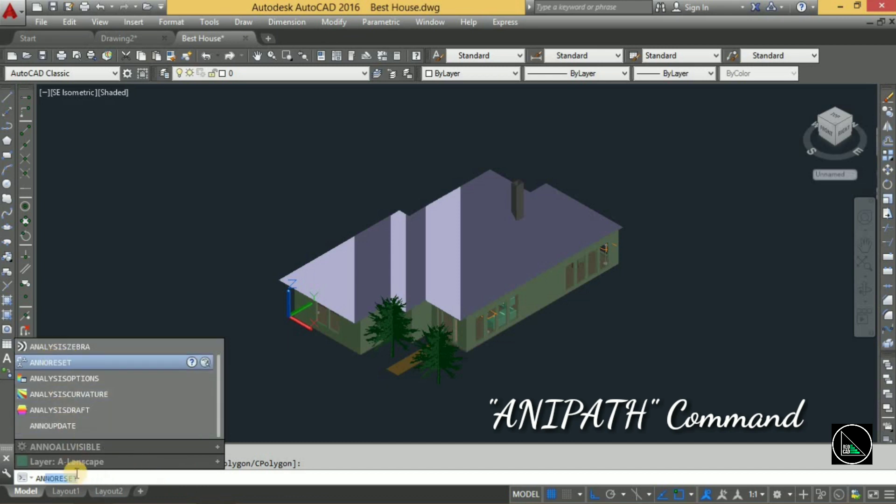
pyautogui.press('Down')
pyautogui.press('Down')
pyautogui.press('Down')
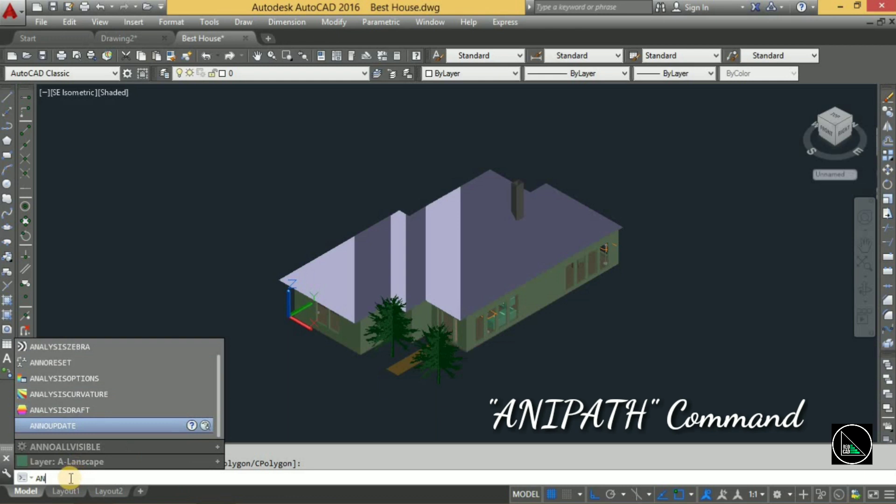
pyautogui.write('IPATH')
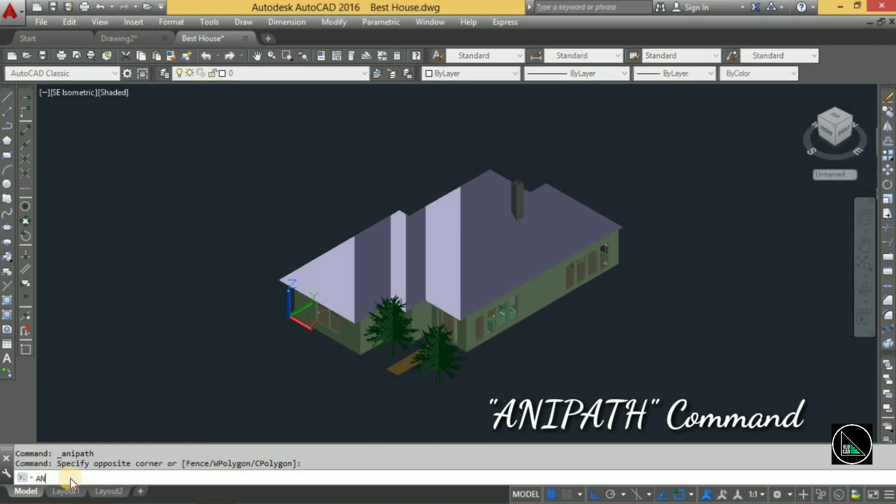
pyautogui.press('Return')
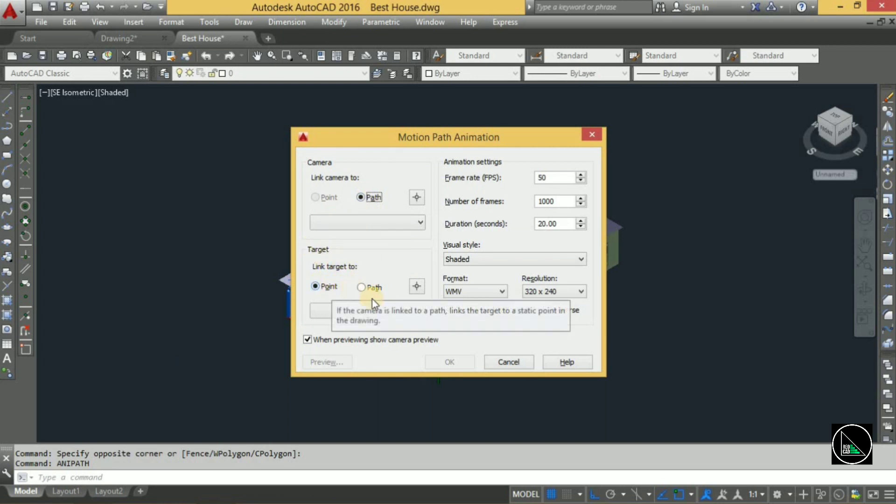
pyautogui.click(506, 362)
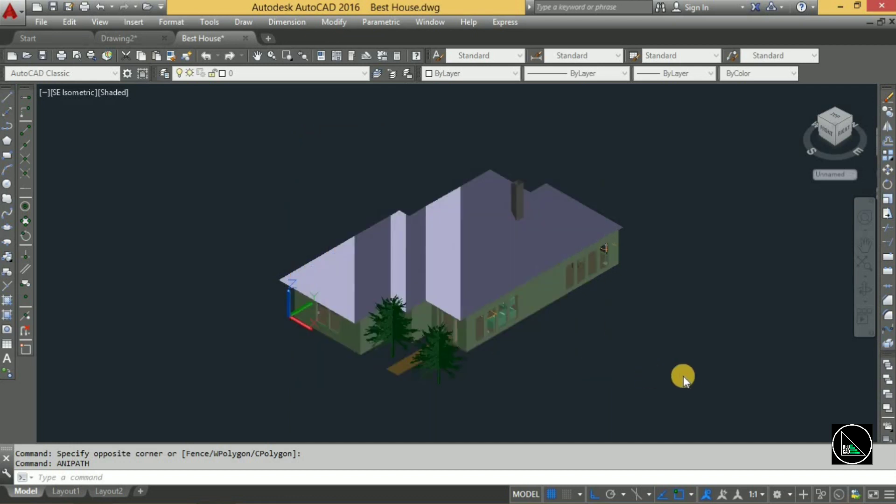
# Switch the viewport to Top view and frame the house
pyautogui.click(653, 338)
pyautogui.click(159, 224)
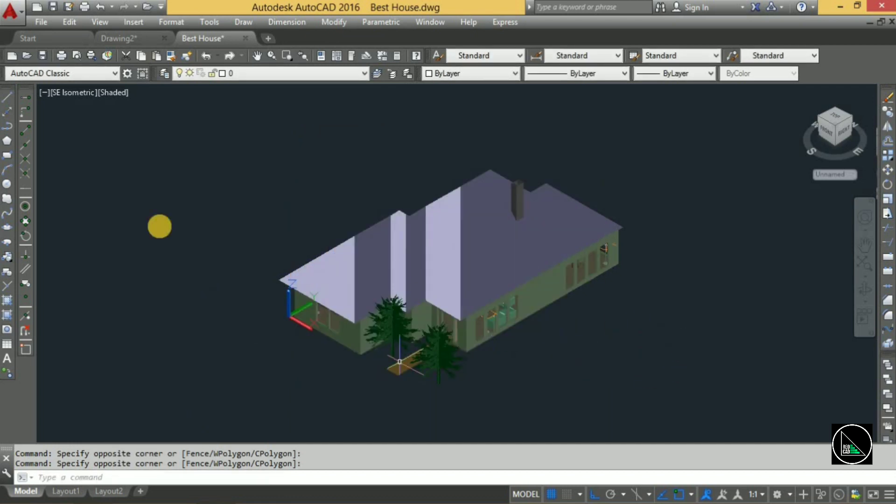
pyautogui.click(79, 91)
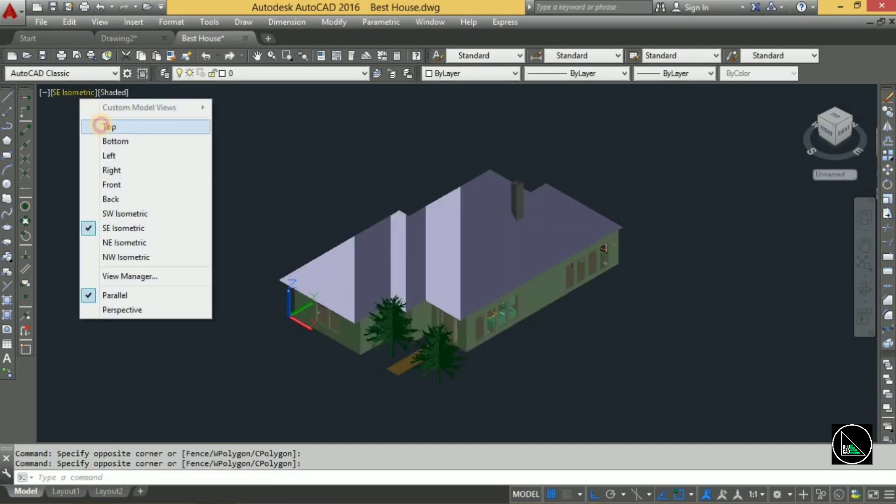
pyautogui.click(101, 125)
pyautogui.scroll(-2, 204, 168)
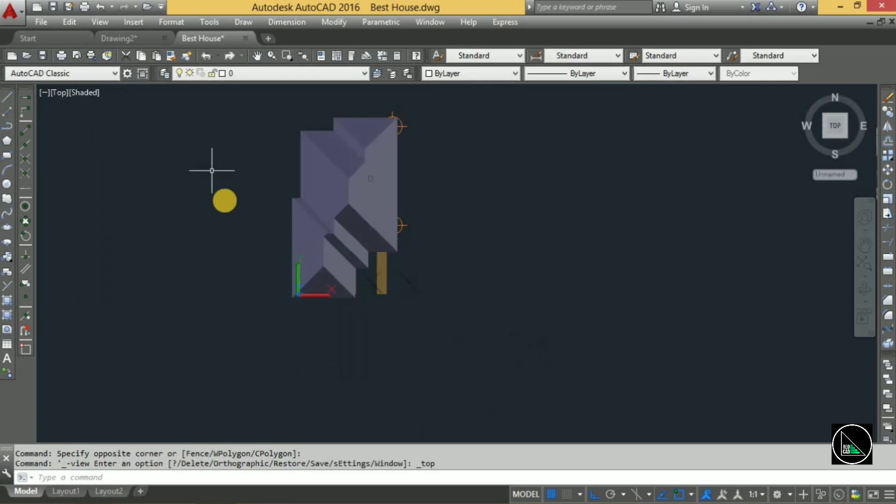
pyautogui.moveTo(220, 186); pyautogui.dragTo(245, 216, button='middle')
pyautogui.scroll(2, 245, 216)
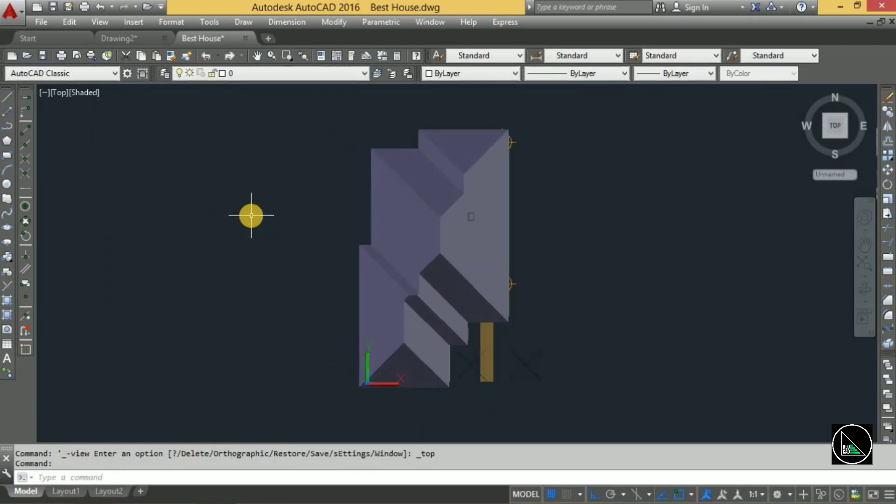
# Draw a tall ellipse around the house's right side and select it
pyautogui.write('el')
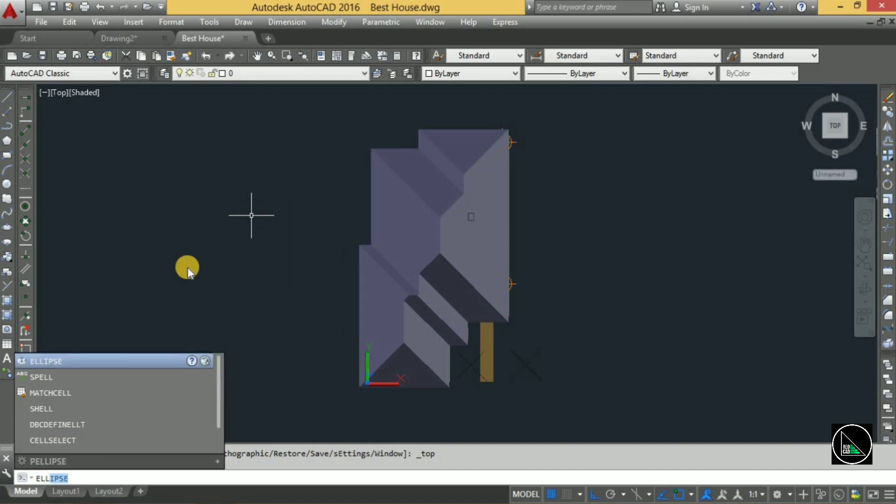
pyautogui.click(153, 361)
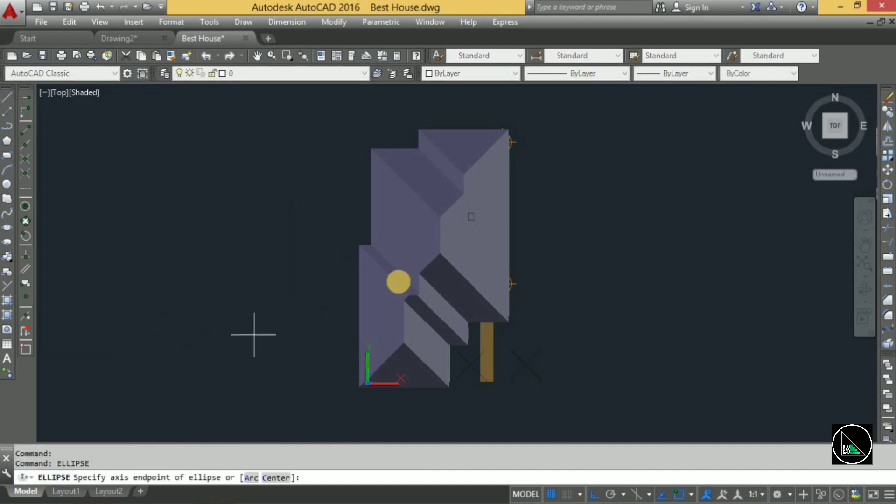
pyautogui.click(440, 254)
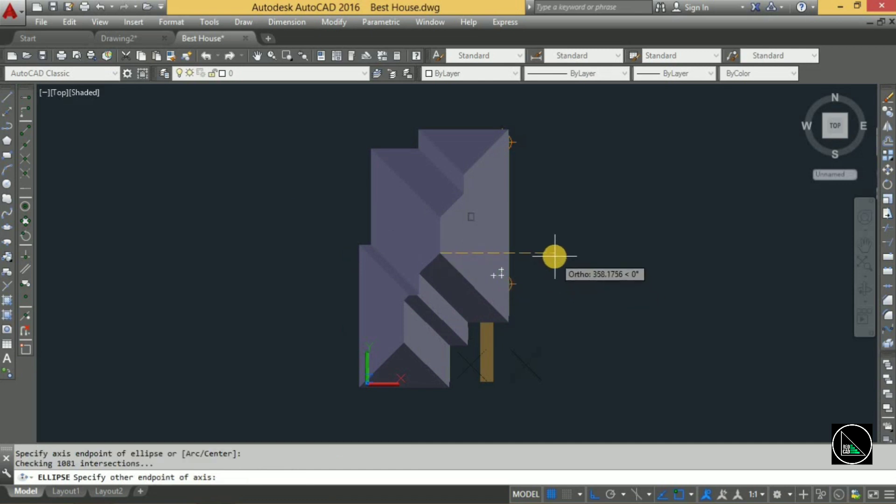
pyautogui.click(601, 255)
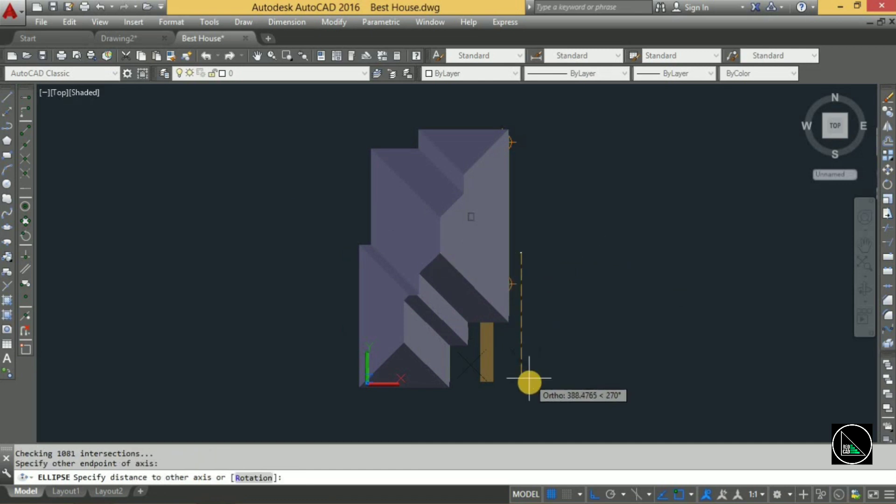
pyautogui.scroll(-2, 529, 383)
pyautogui.moveTo(530, 380); pyautogui.dragTo(521, 326, button='middle')
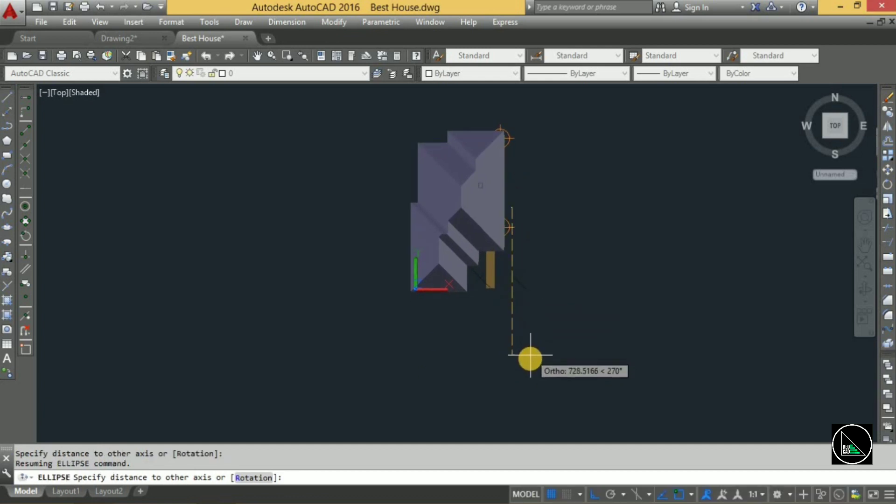
pyautogui.click(530, 358)
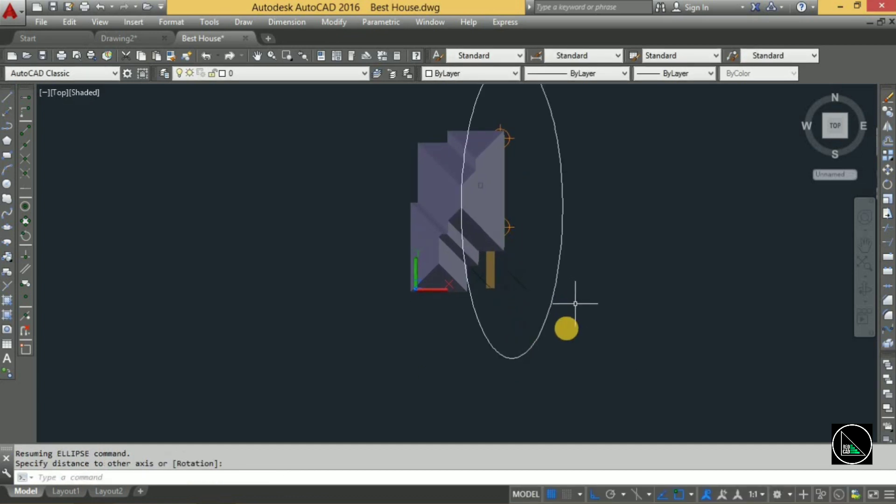
pyautogui.click(541, 257)
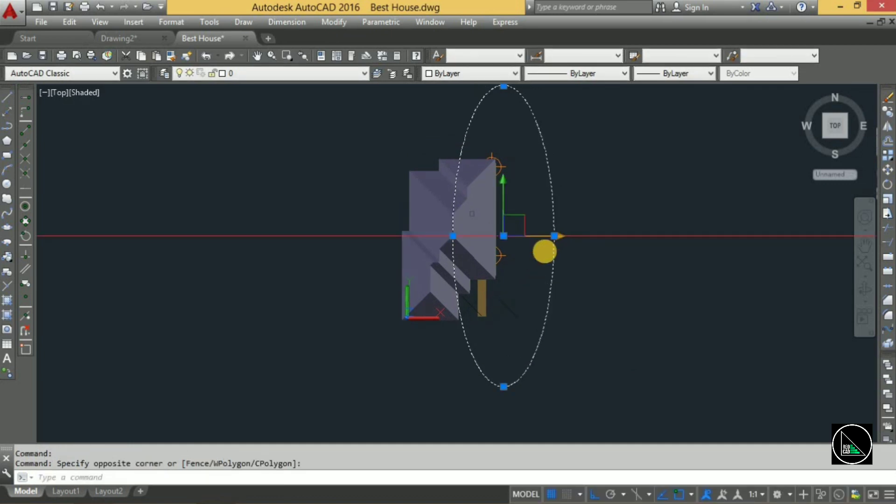
# Narrow the ellipse with its side grip and move it to centre on the house
pyautogui.click(554, 236)
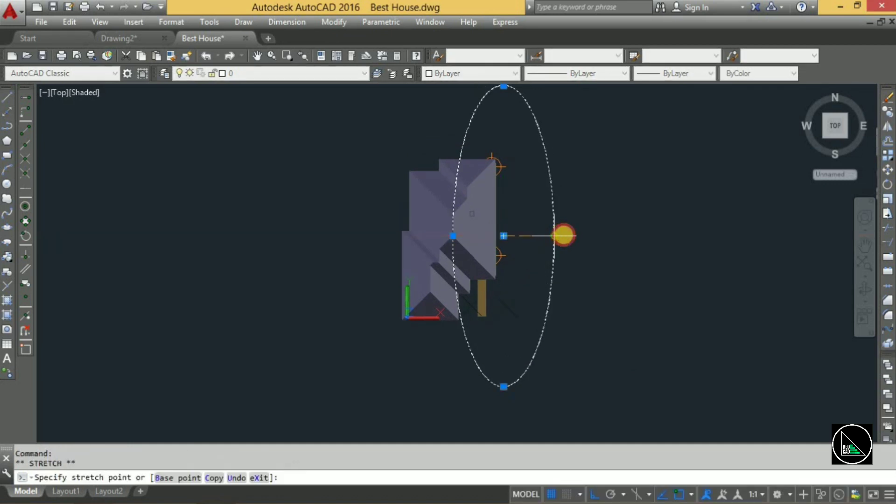
pyautogui.click(590, 236)
pyautogui.moveTo(543, 242); pyautogui.dragTo(535, 258, button='middle')
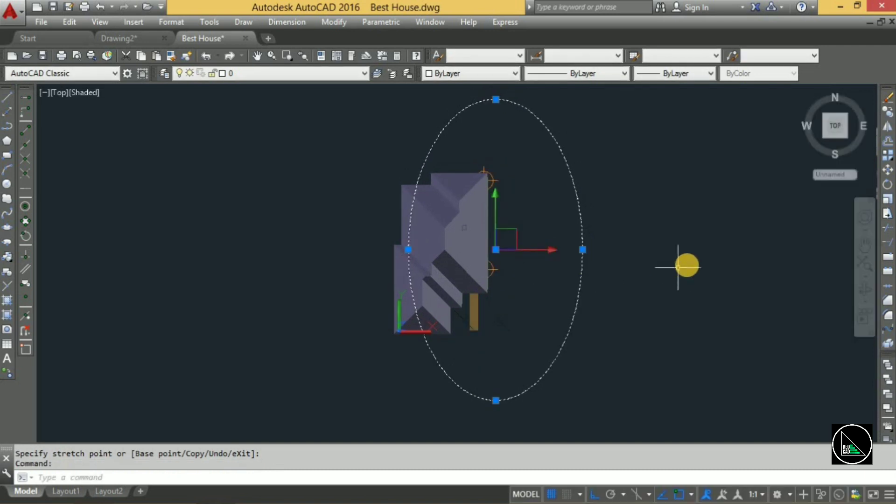
pyautogui.write('m')
pyautogui.press('Return')
pyautogui.click(715, 304)
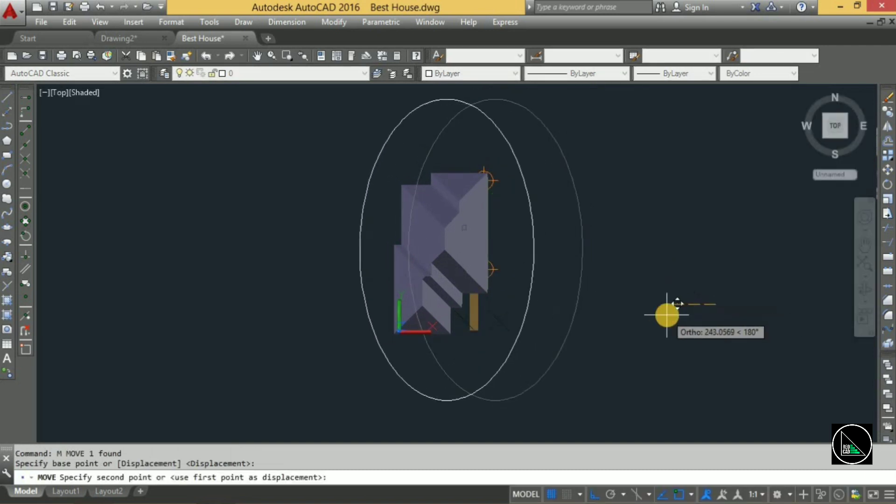
pyautogui.click(662, 311)
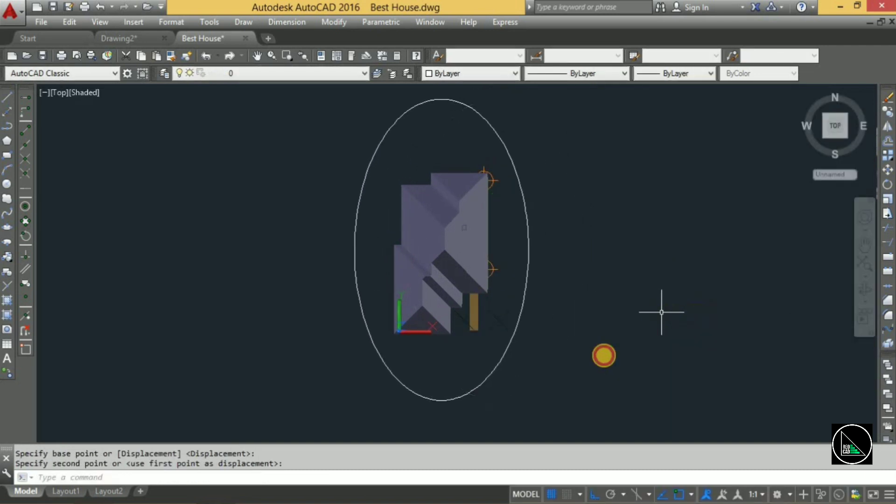
# Stretch the ellipse's bottom, side and top grips into a near-circle, then orbit to an angled view
pyautogui.click(549, 413)
pyautogui.click(440, 387)
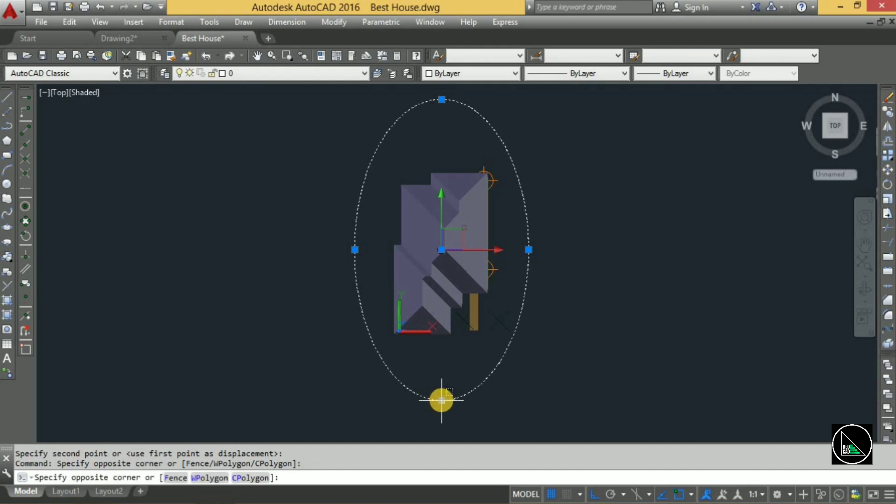
pyautogui.click(444, 386)
pyautogui.click(441, 399)
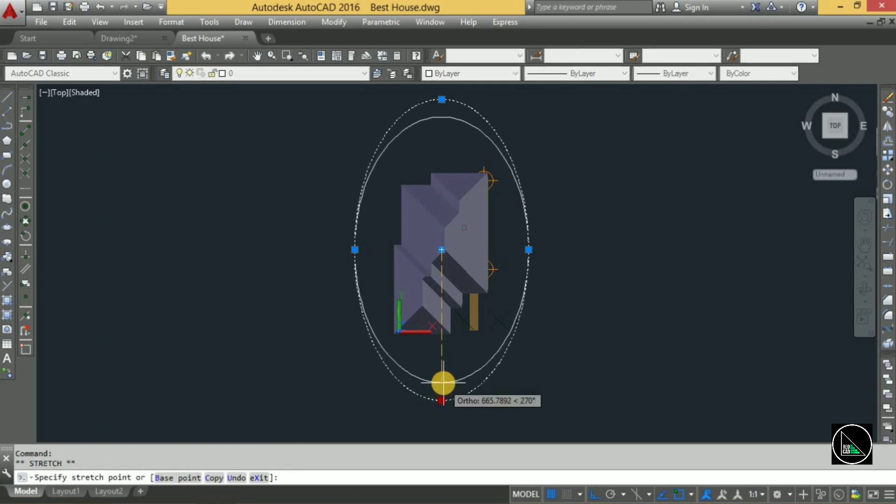
pyautogui.click(442, 378)
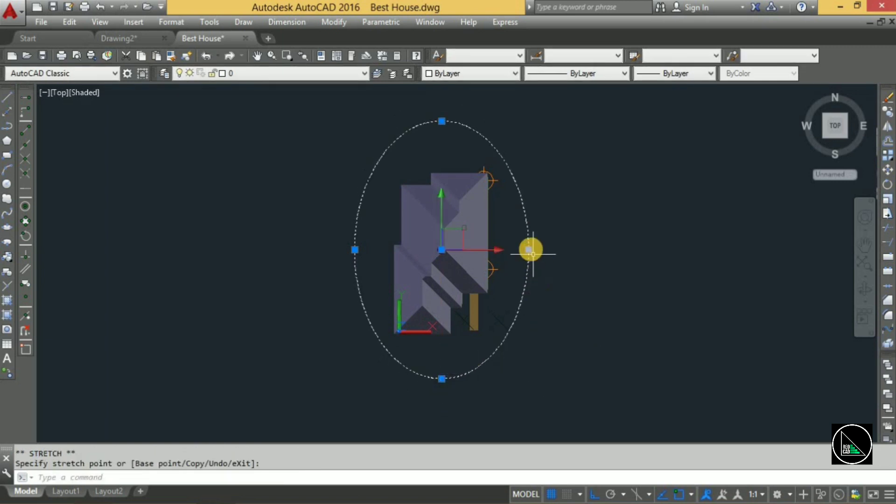
pyautogui.click(558, 250)
pyautogui.click(439, 124)
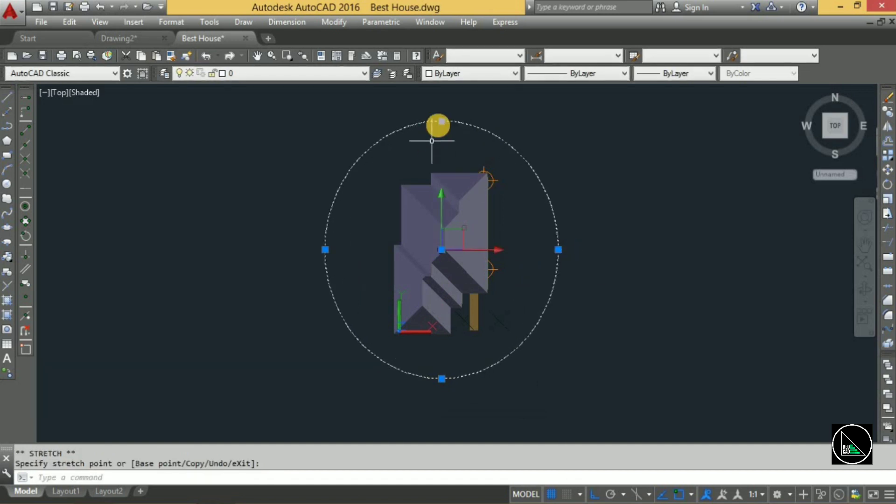
pyautogui.click(441, 107)
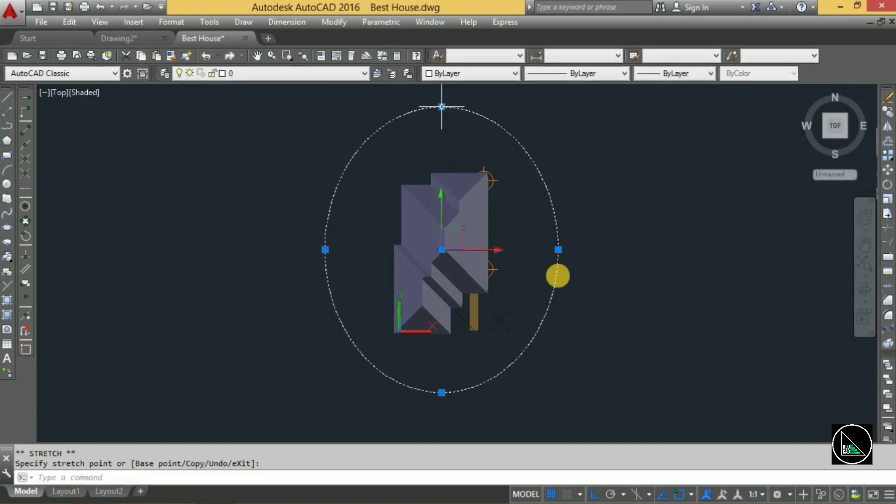
pyautogui.moveTo(600, 356)
pyautogui.keyDown('shift'); pyautogui.mouseDown(button='middle')
pyautogui.moveTo(568, 304)
pyautogui.moveTo(600, 283)
pyautogui.mouseUp(button='middle'); pyautogui.keyUp('shift')
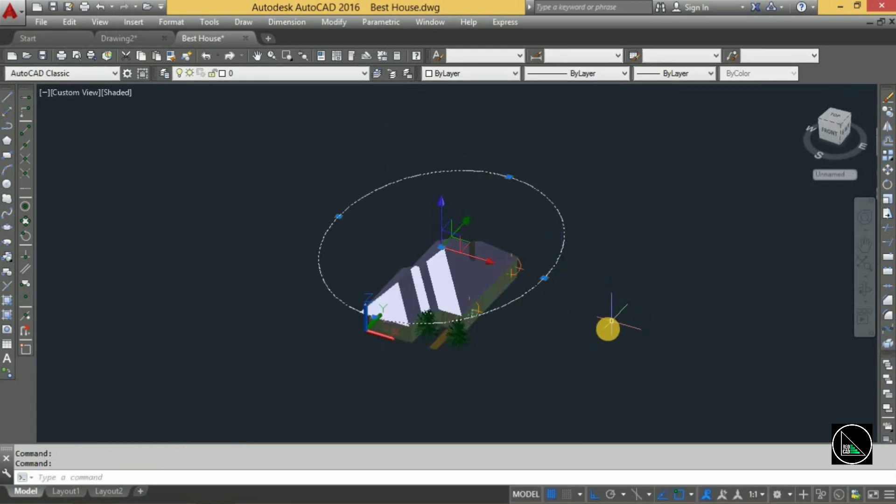
pyautogui.keyDown('shift'); pyautogui.moveTo(611, 335); pyautogui.dragTo(606, 301, button='middle'); pyautogui.keyUp('shift')
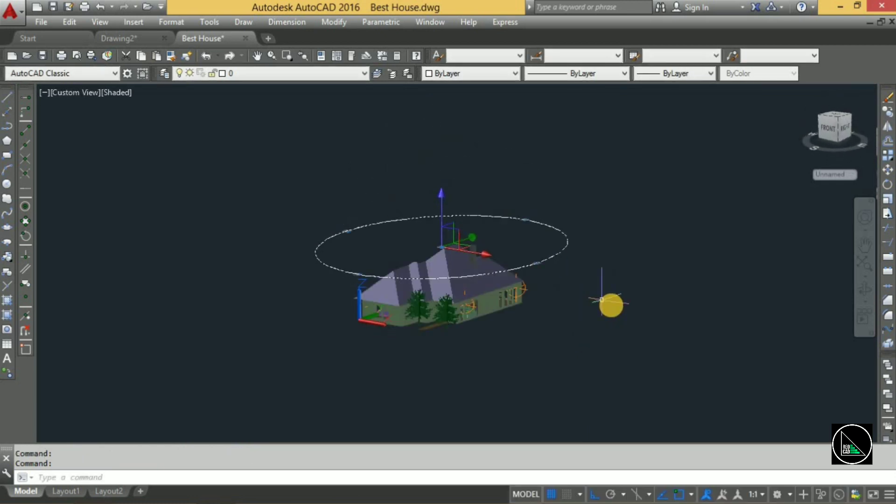
# Move the ellipse down along Z twice so it rings the house at wall height
pyautogui.write('m')
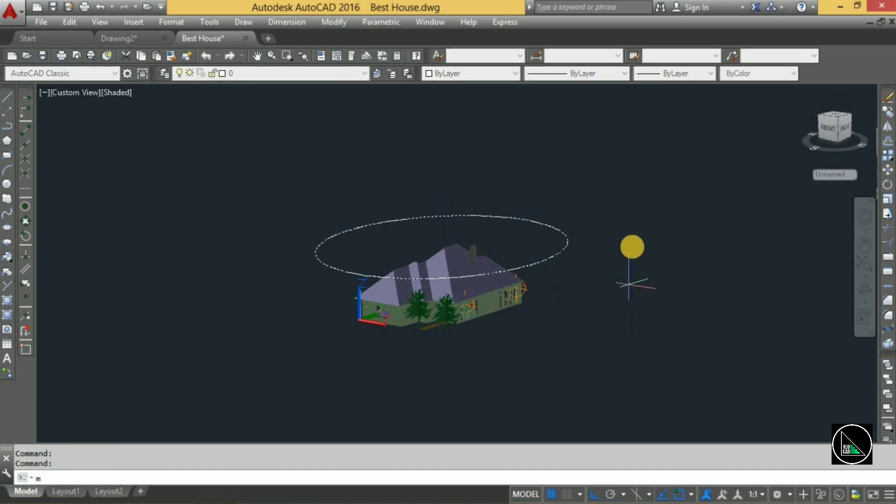
pyautogui.press('Return')
pyautogui.click(636, 250)
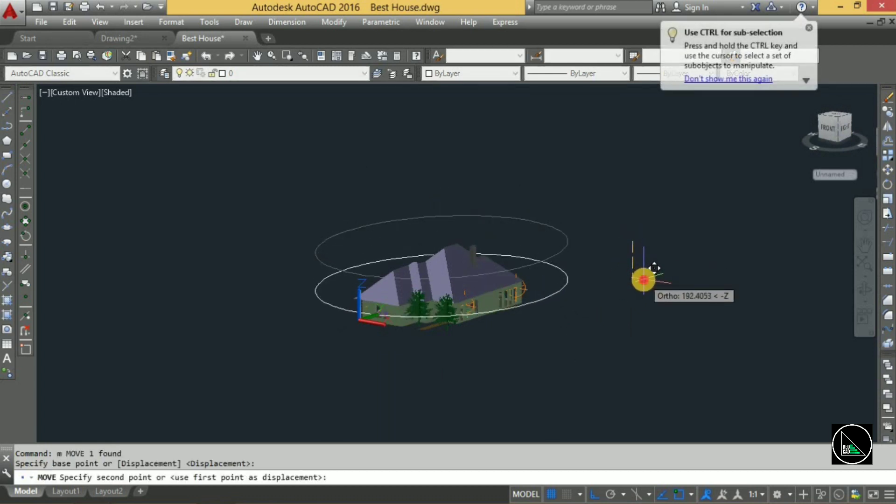
pyautogui.click(643, 276)
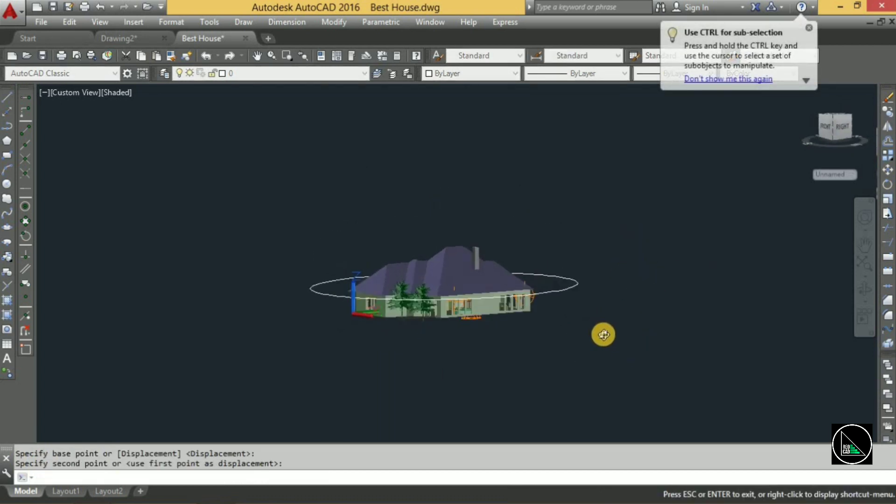
pyautogui.keyDown('shift'); pyautogui.moveTo(619, 338); pyautogui.dragTo(606, 302, button='middle'); pyautogui.keyUp('shift')
pyautogui.click(607, 301)
pyautogui.click(580, 279)
pyautogui.write('m')
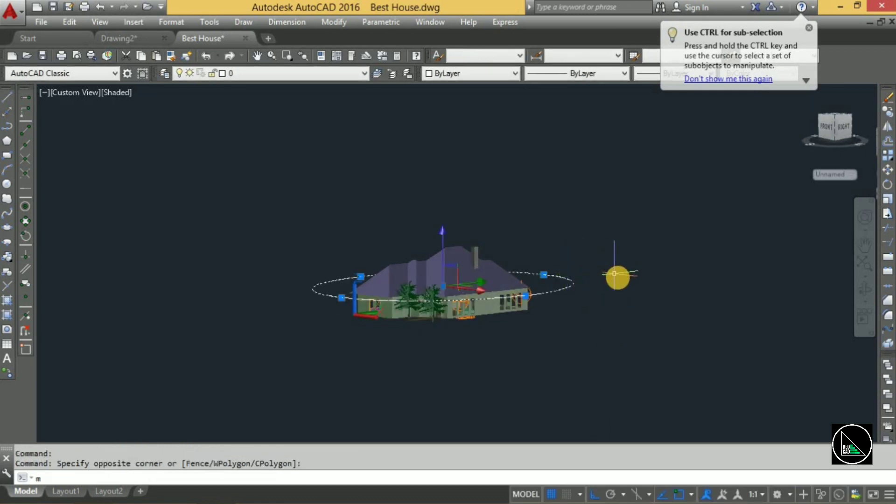
pyautogui.press('Return')
pyautogui.click(620, 273)
pyautogui.click(630, 270)
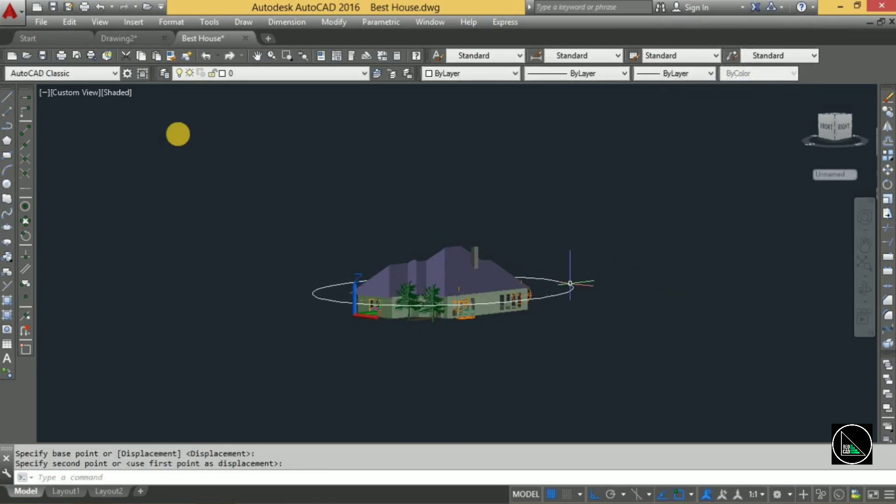
# Return to Top view and start a line on the circle's lower-right edge
pyautogui.click(73, 93)
pyautogui.click(96, 128)
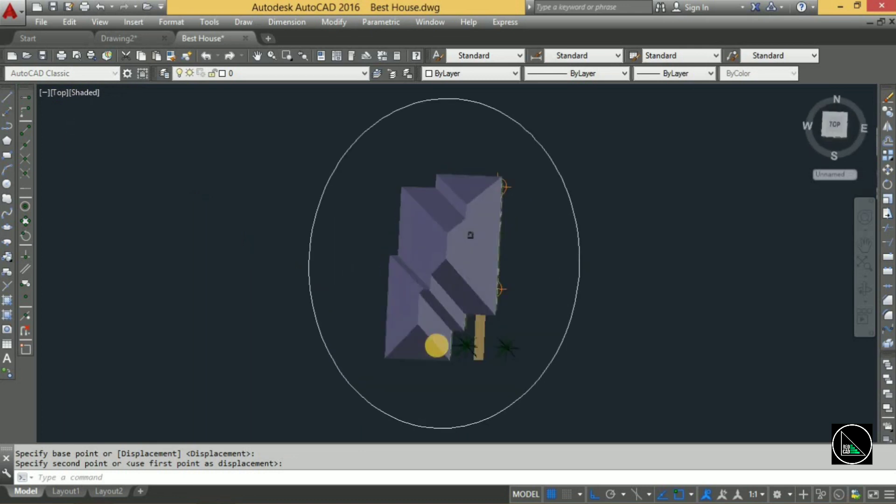
pyautogui.moveTo(468, 362); pyautogui.dragTo(400, 260, button='middle')
pyautogui.scroll(2, 406, 273)
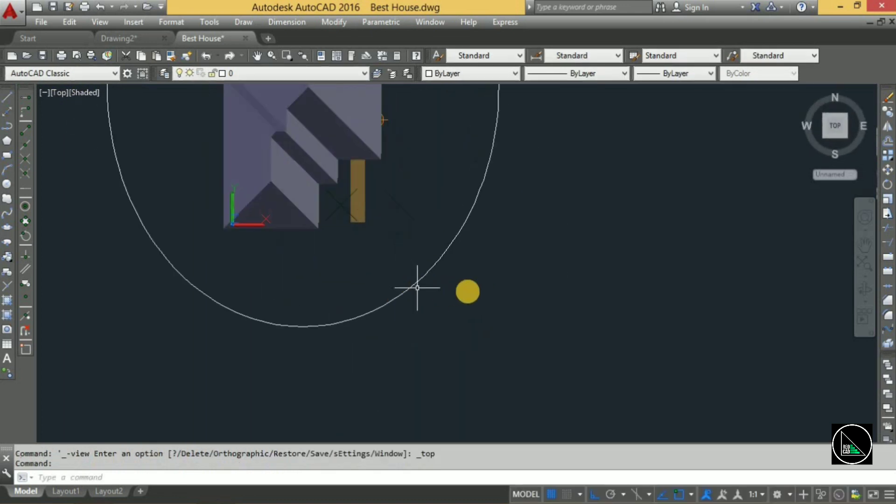
pyautogui.write('l')
pyautogui.press('Return')
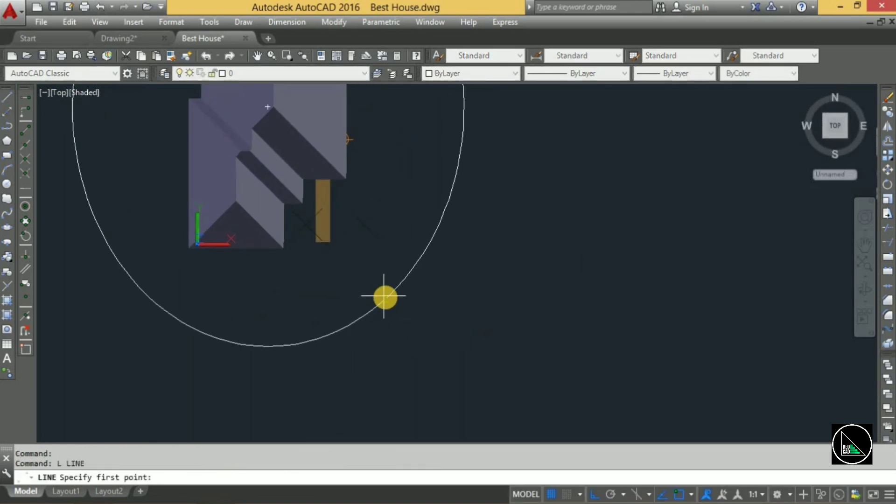
pyautogui.click(392, 295)
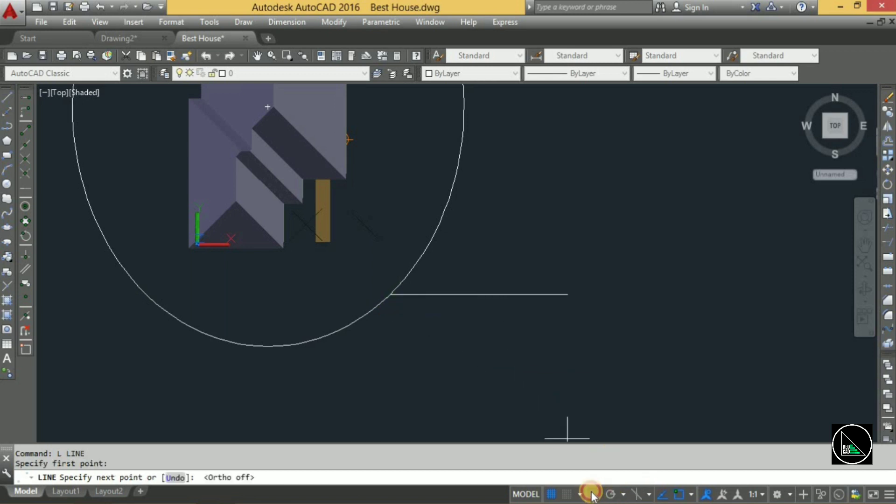
# End the line diagonally below-right of the circle and attempt a fillet with it
pyautogui.click(524, 414)
pyautogui.press('Escape')
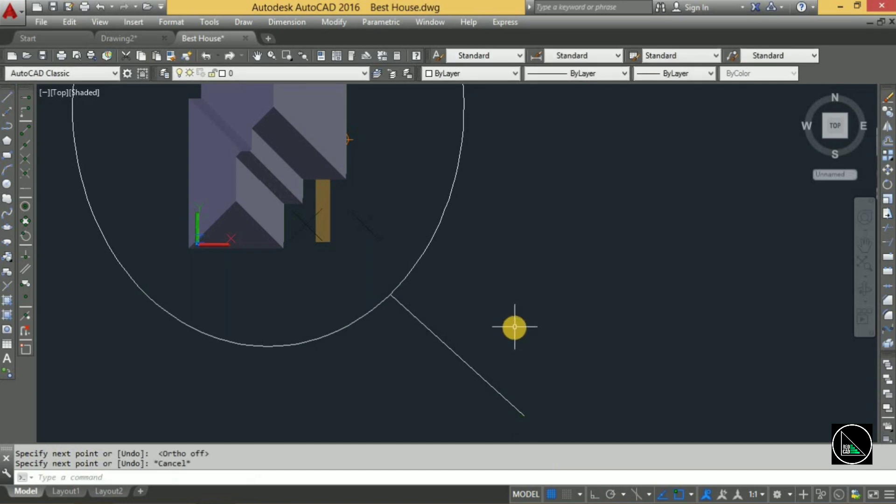
pyautogui.write('f')
pyautogui.press('Return')
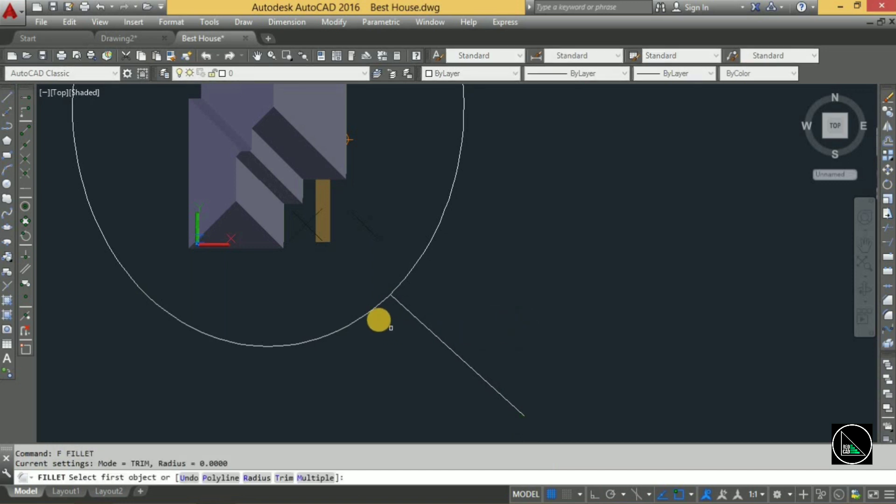
pyautogui.click(385, 309)
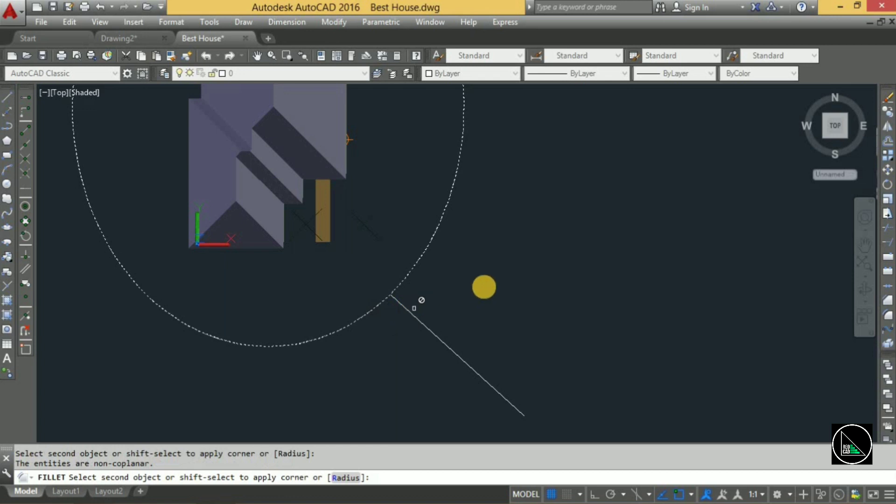
pyautogui.write('r')
pyautogui.press('Return')
pyautogui.scroll(2, 394, 299)
pyautogui.scroll(2, 397, 286)
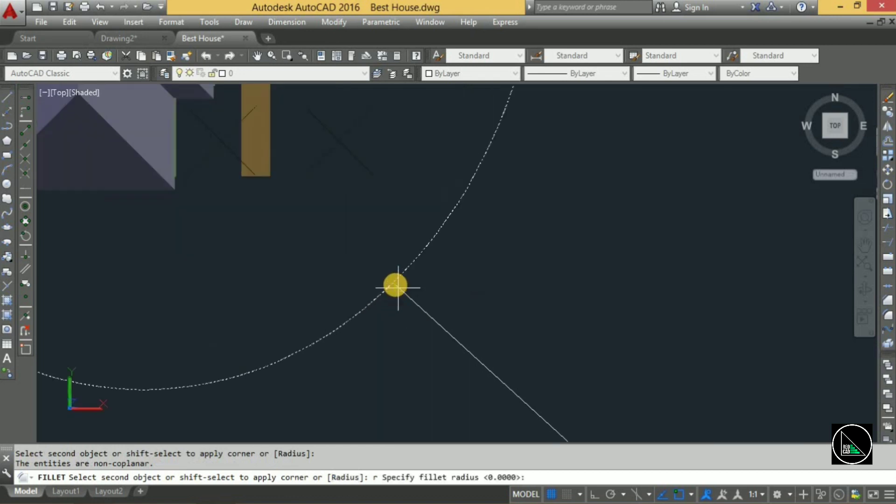
pyautogui.click(391, 283)
pyautogui.click(438, 324)
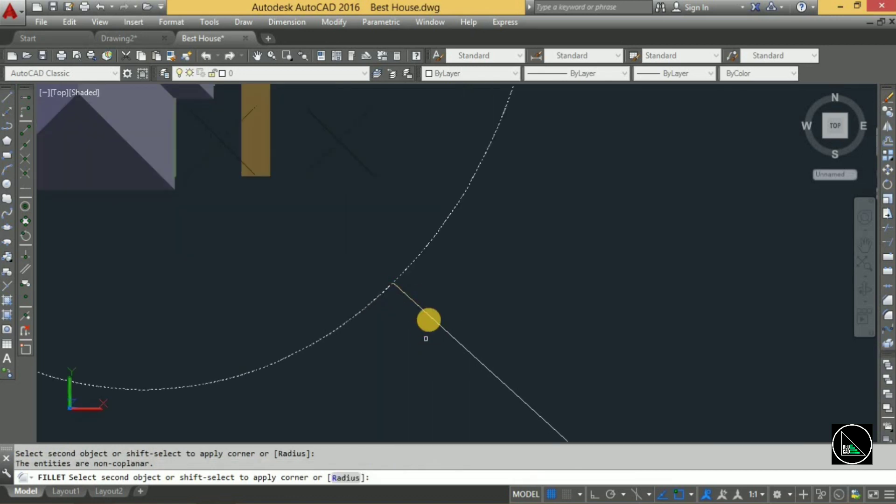
pyautogui.click(429, 318)
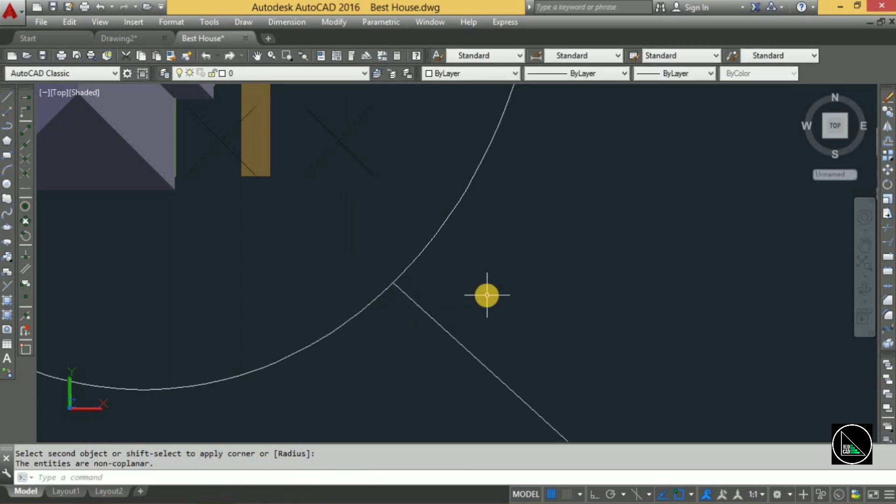
pyautogui.press('Escape')
# Retry filleting the line and circle, then cancel and clear the selection
pyautogui.click(487, 264)
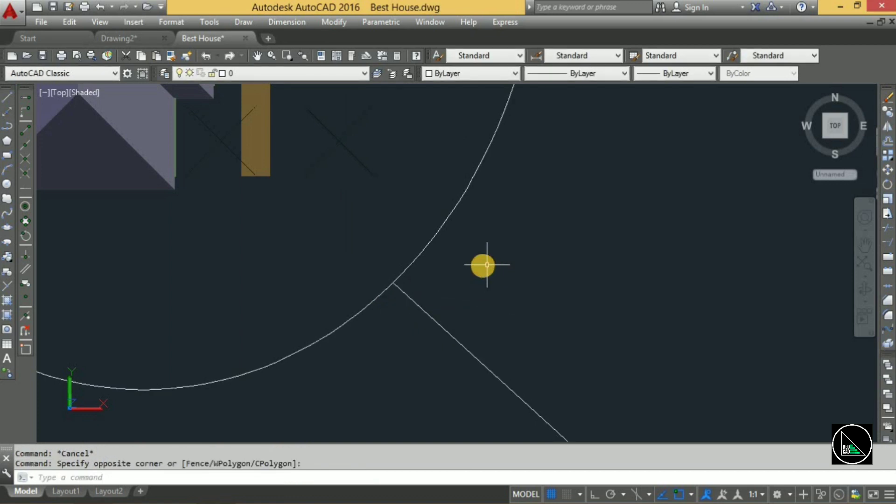
pyautogui.write('f')
pyautogui.press('Return')
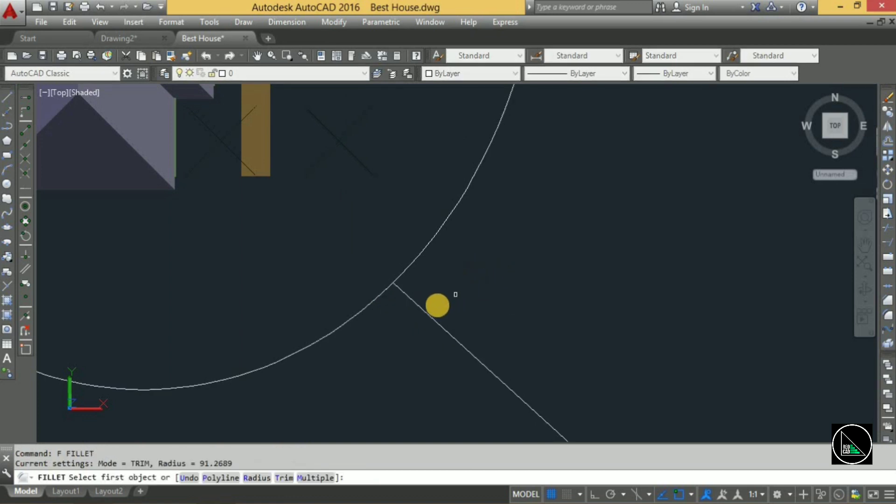
pyautogui.click(429, 317)
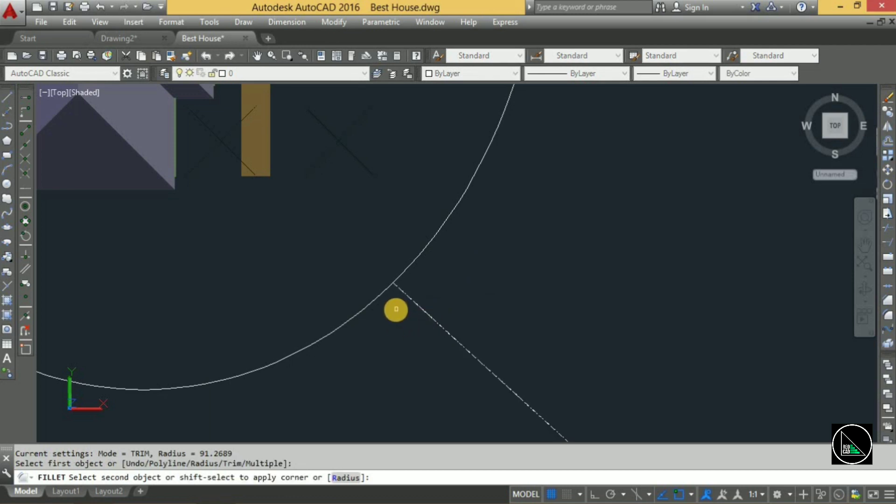
pyautogui.click(391, 285)
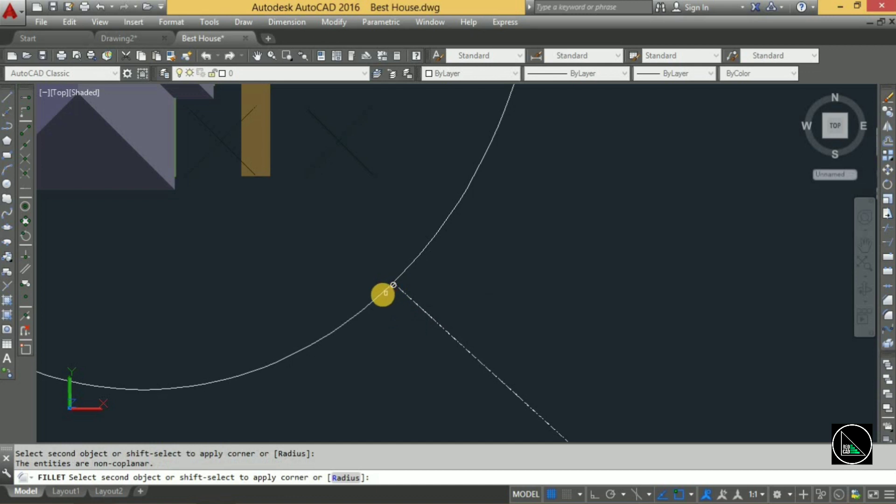
pyautogui.write('r')
pyautogui.press('Return')
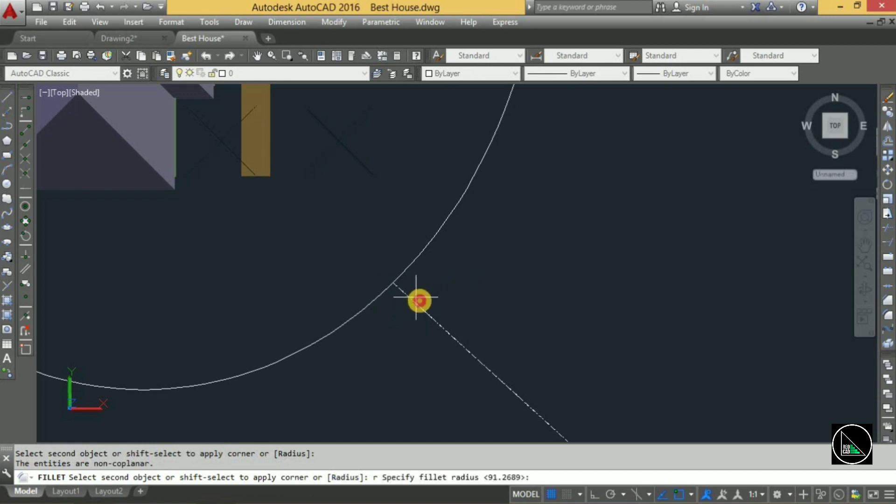
pyautogui.click(441, 327)
pyautogui.click(387, 312)
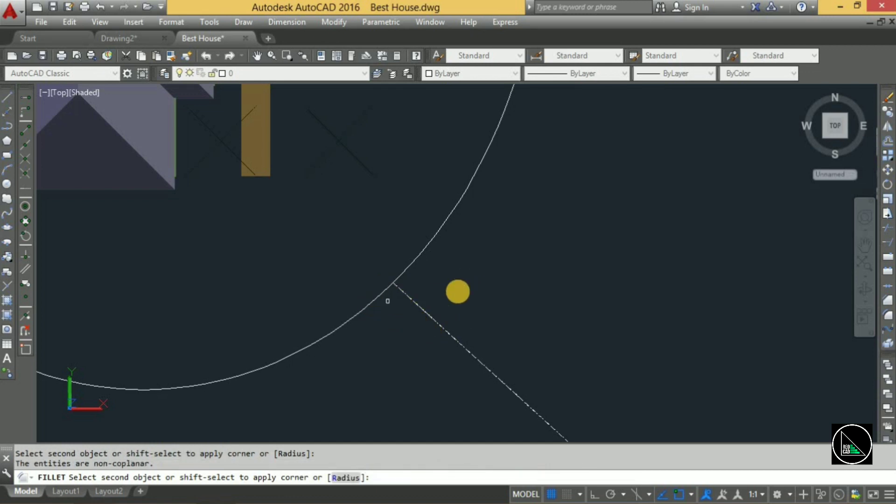
pyautogui.press('Escape')
pyautogui.click(460, 270)
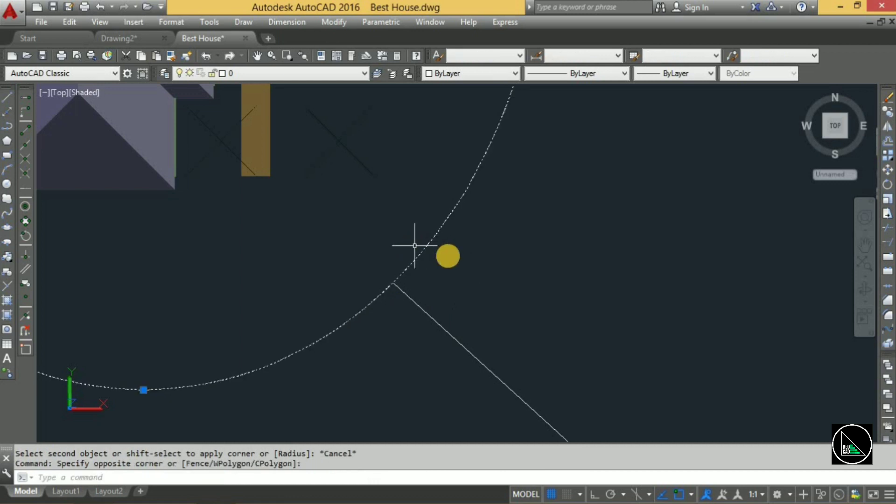
pyautogui.press('Escape')
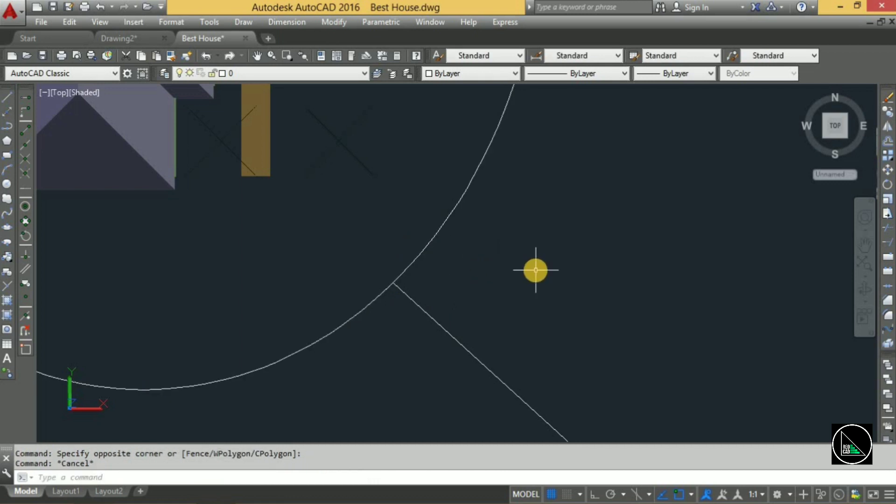
pyautogui.scroll(-4, 536, 270)
pyautogui.click(560, 269)
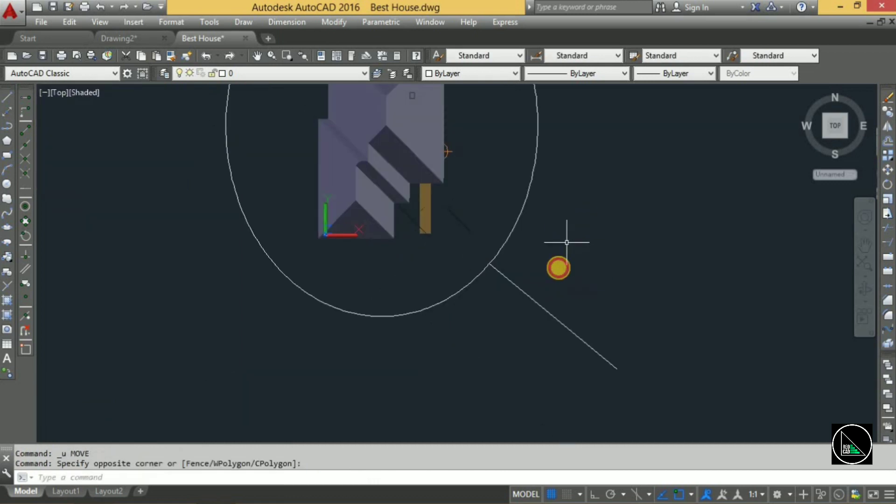
# Move the selected straight line to a new position
pyautogui.click(500, 310)
pyautogui.scroll(3, 541, 262)
pyautogui.scroll(3, 603, 257)
pyautogui.write('m')
pyautogui.press('Return')
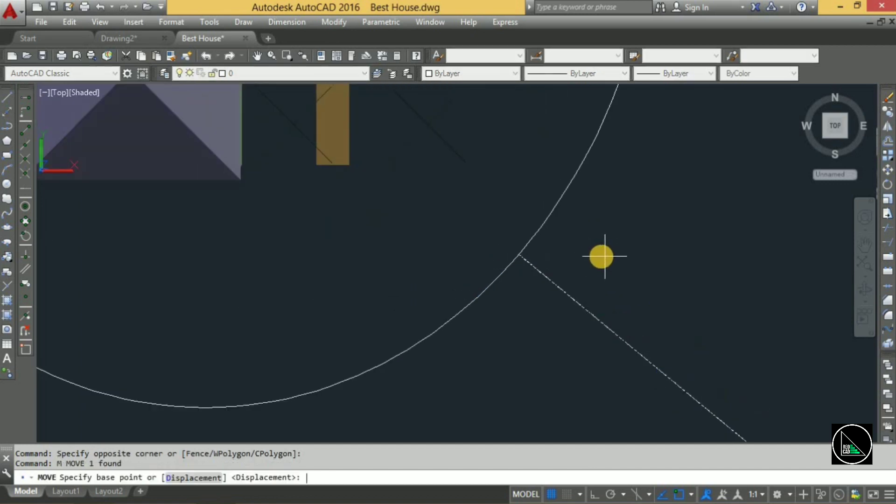
pyautogui.click(603, 257)
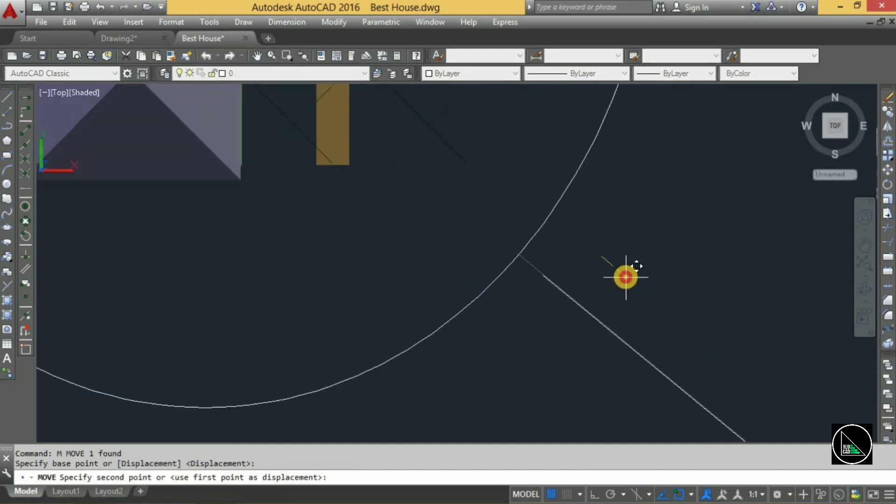
pyautogui.click(625, 277)
# Draw a three-point arc from the circle to the line's end and trim its excess
pyautogui.scroll(2, 563, 261)
pyautogui.write('c')
pyautogui.press('Return')
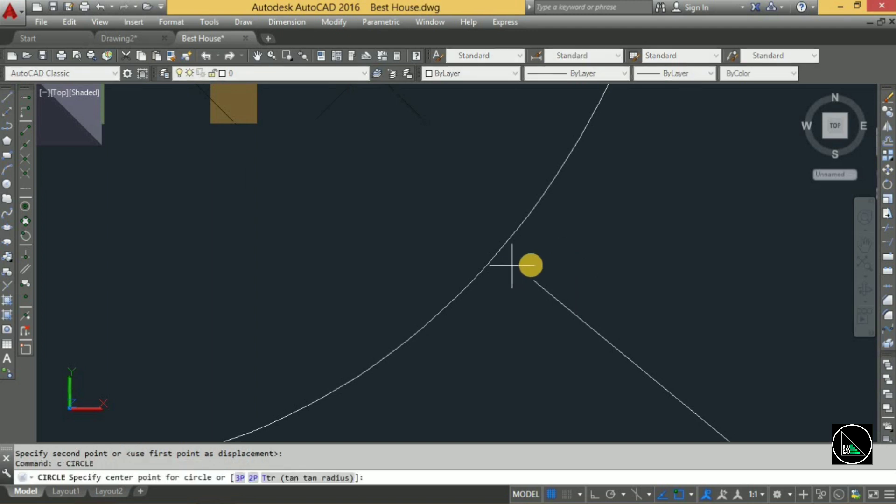
pyautogui.press('Escape')
pyautogui.write('A')
pyautogui.press('Return')
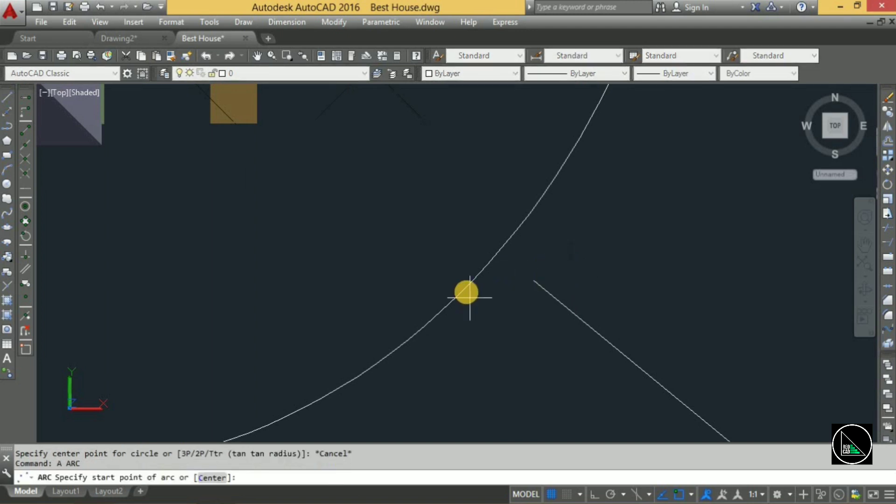
pyautogui.click(473, 282)
pyautogui.click(532, 282)
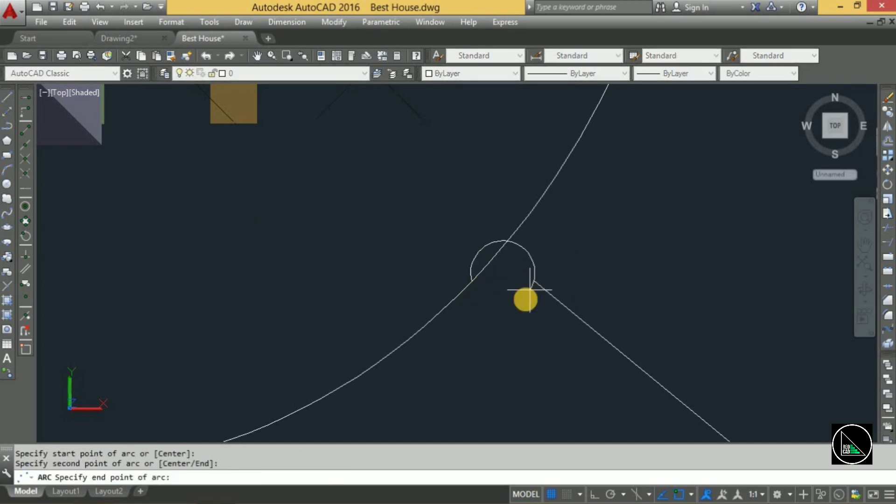
pyautogui.click(521, 339)
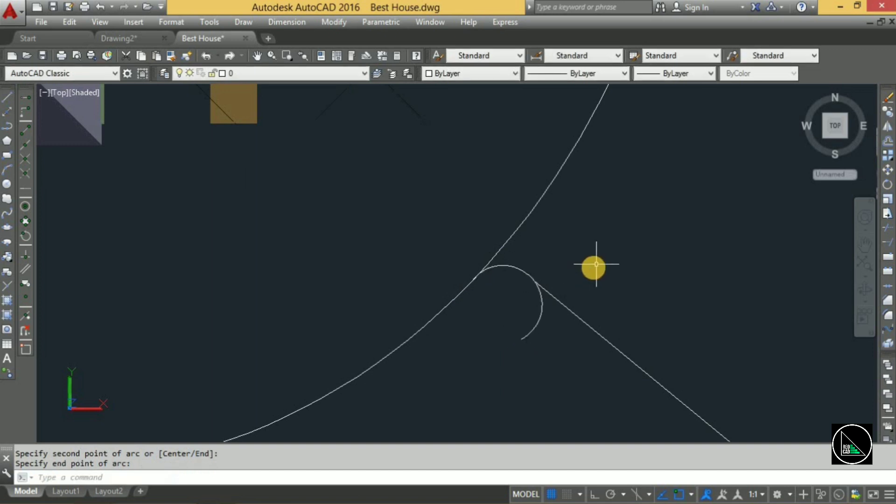
pyautogui.write('tr')
pyautogui.press('Return')
pyautogui.press('Return')
pyautogui.click(546, 341)
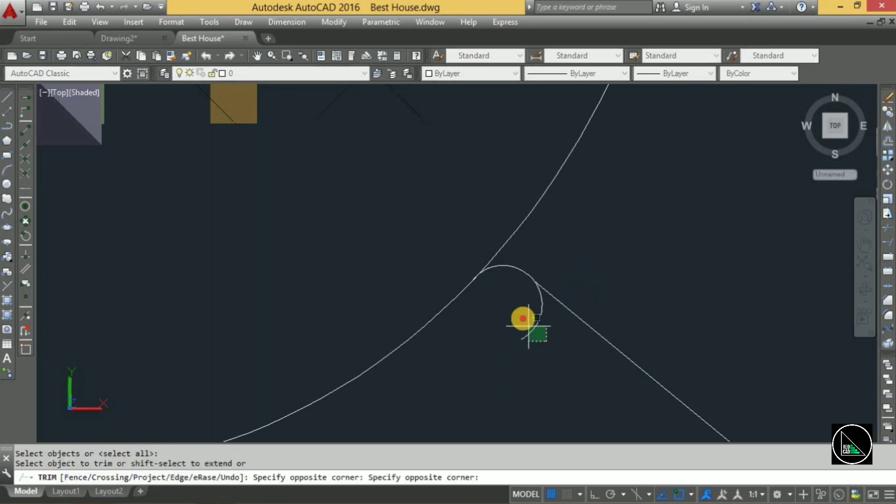
pyautogui.scroll(1, 510, 288)
pyautogui.scroll(1, 508, 286)
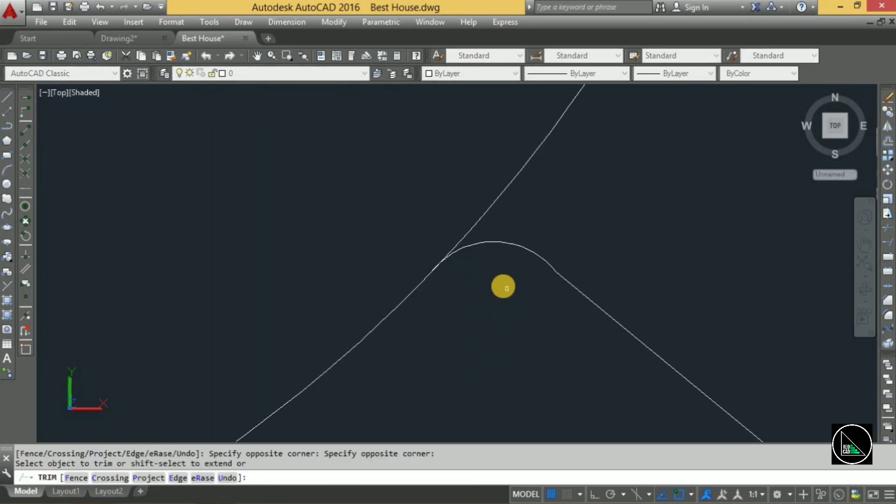
pyautogui.scroll(1, 503, 287)
pyautogui.press('Escape')
# Attempt joining arc and line, then grip-stretch the arc's end onto the line
pyautogui.click(557, 314)
pyautogui.click(500, 224)
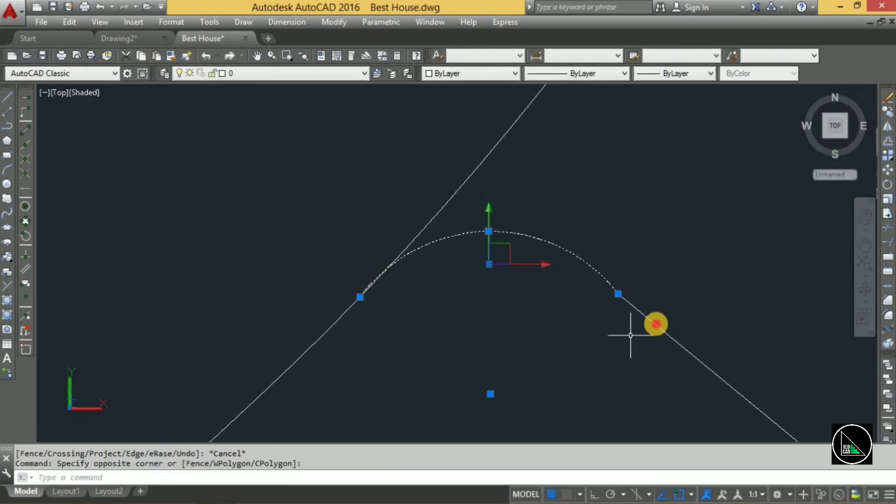
pyautogui.click(638, 254)
pyautogui.press('Return')
pyautogui.click(586, 316)
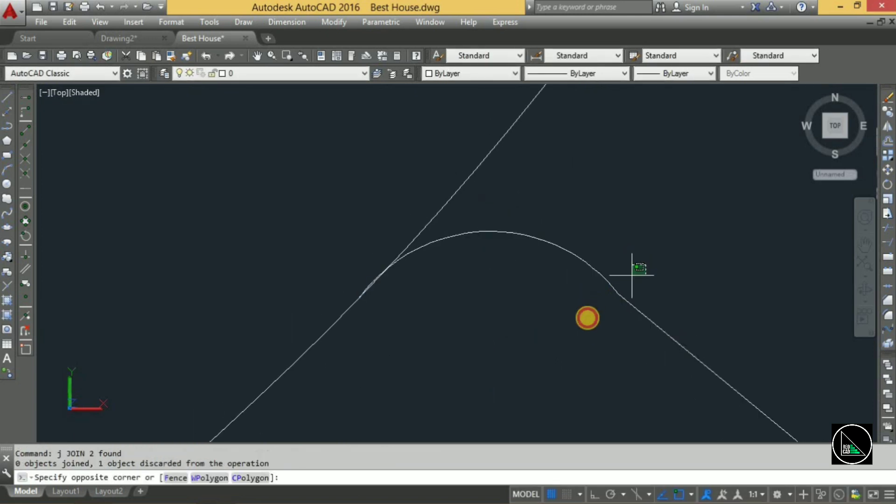
pyautogui.click(620, 296)
pyautogui.click(618, 294)
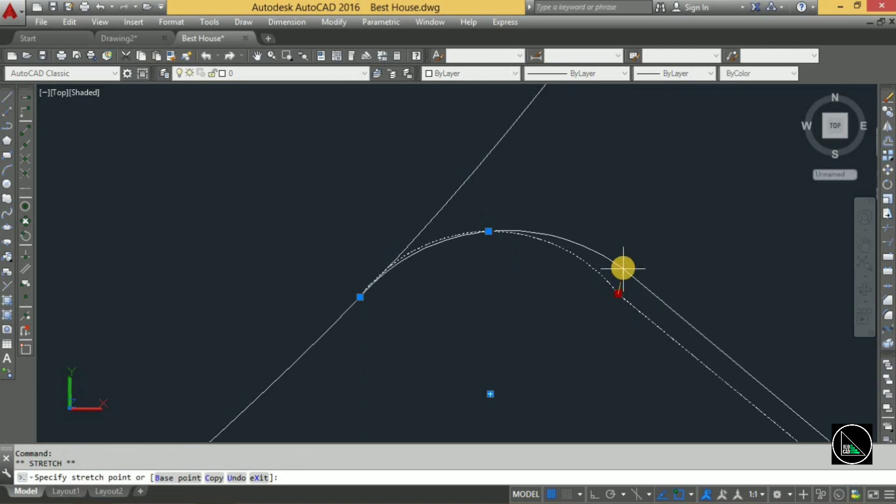
pyautogui.click(616, 262)
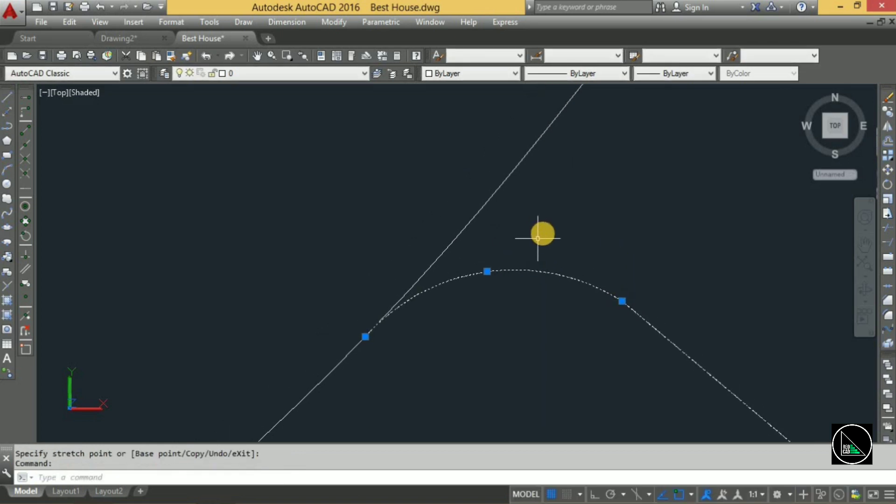
pyautogui.press('Escape')
pyautogui.scroll(-2, 562, 219)
pyautogui.scroll(-3, 571, 216)
pyautogui.moveTo(571, 216); pyautogui.dragTo(543, 321, button='middle')
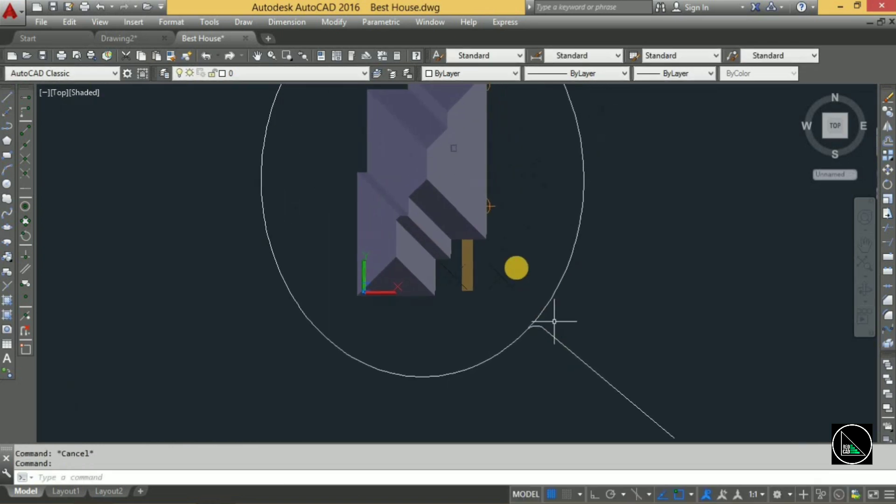
pyautogui.write('a')
# Draw a three-point arc from the circle's right side curving below the house
pyautogui.press('Return')
pyautogui.scroll(2, 536, 305)
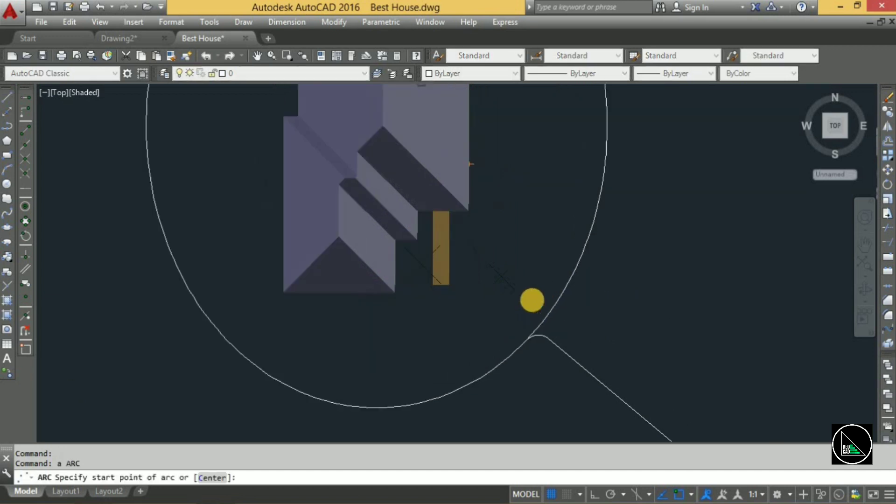
pyautogui.scroll(2, 537, 305)
pyautogui.click(598, 240)
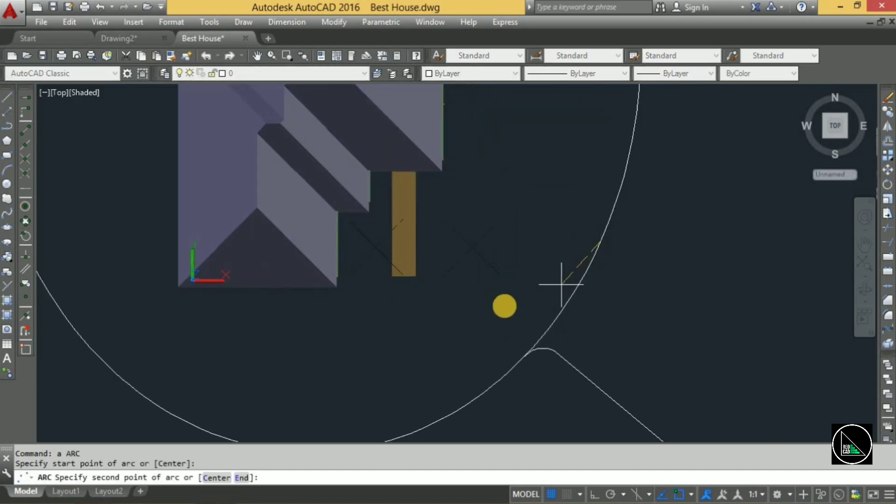
pyautogui.click(513, 302)
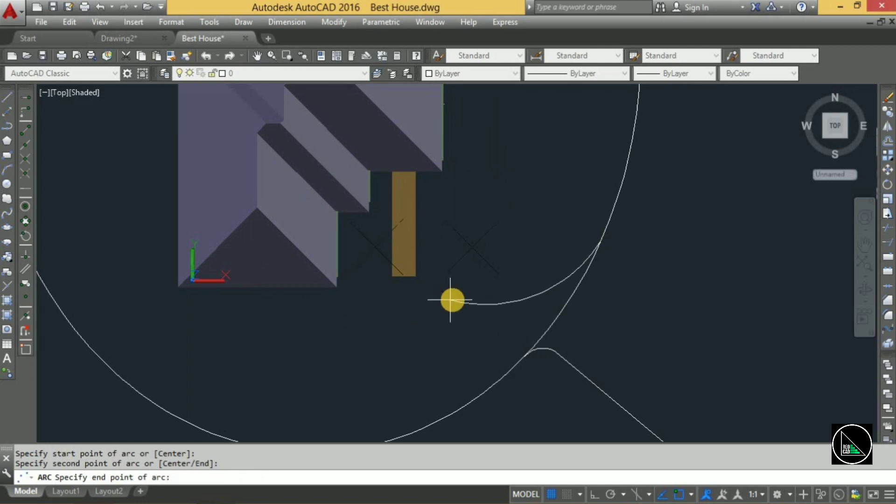
pyautogui.click(453, 300)
pyautogui.scroll(5, 510, 296)
# Stretch the arc's midpoint and extend its left end further left
pyautogui.click(528, 294)
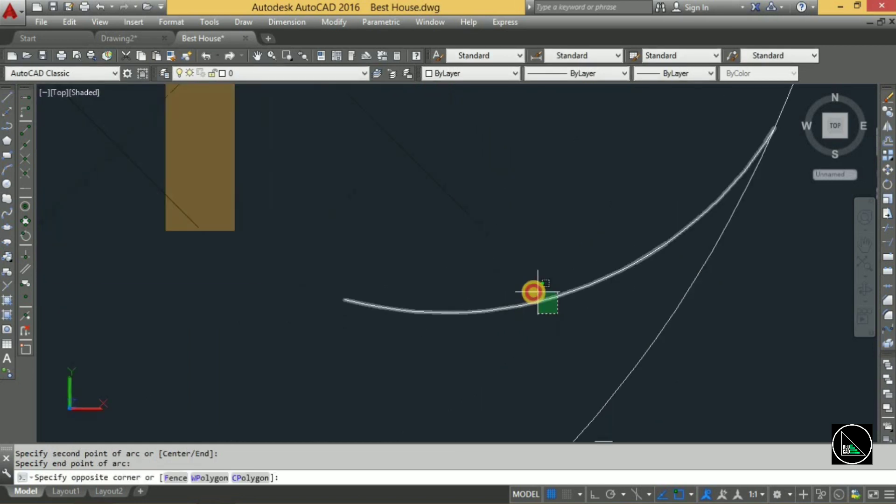
pyautogui.click(587, 288)
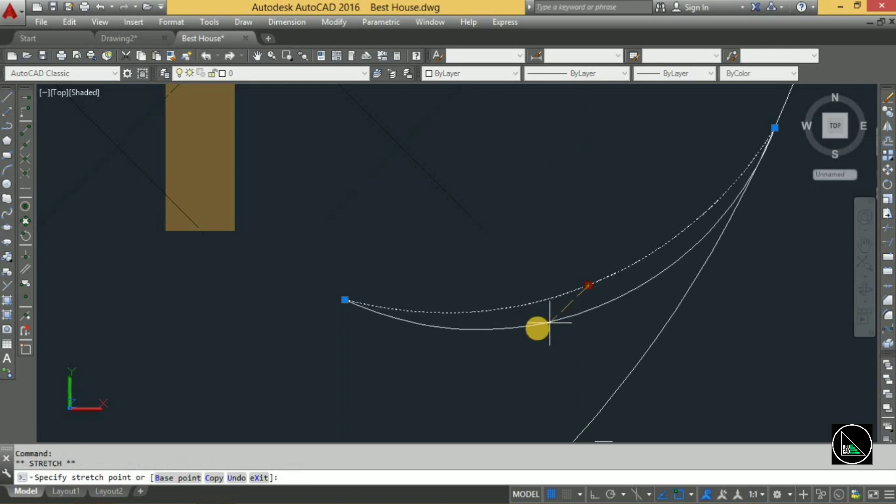
pyautogui.click(345, 301)
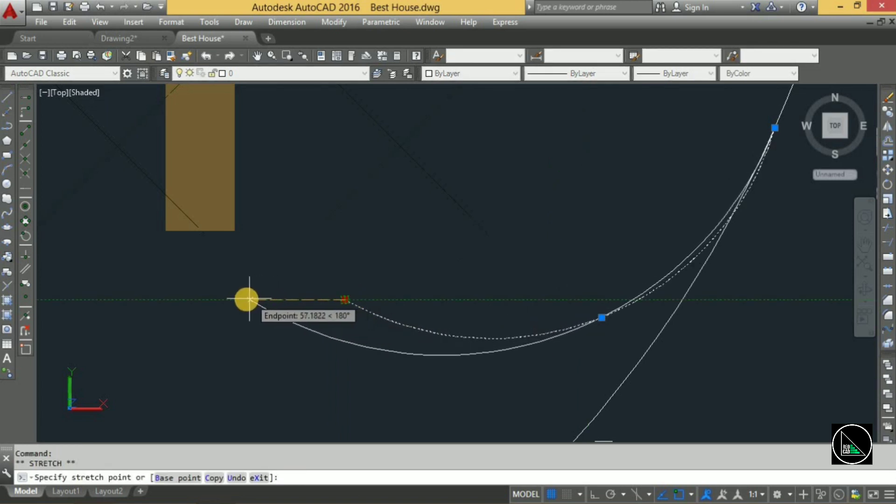
pyautogui.click(247, 299)
pyautogui.scroll(-2, 348, 285)
pyautogui.press('Escape')
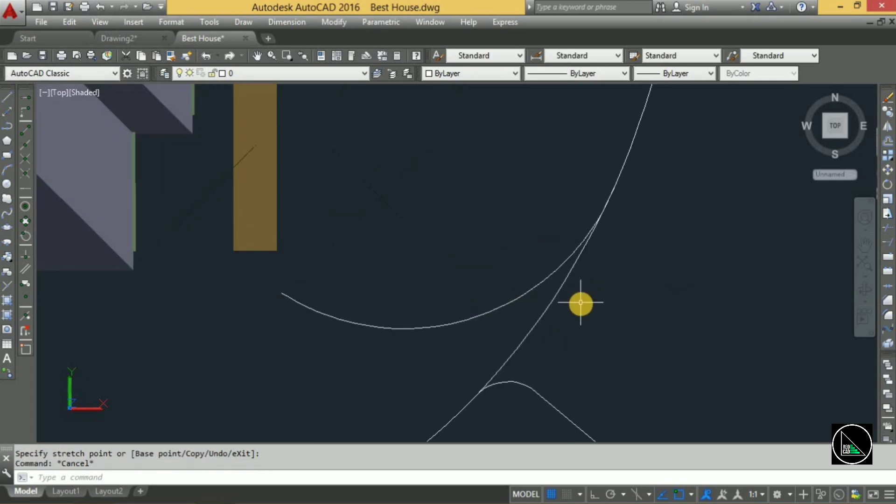
pyautogui.write('tr')
# Trim away the circle piece below the new arc
pyautogui.press('Return')
pyautogui.press('Return')
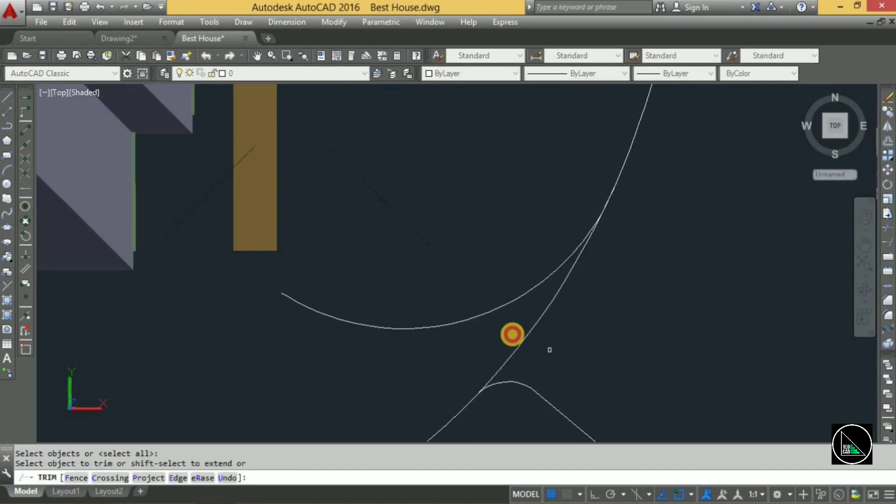
pyautogui.moveTo(550, 350)
pyautogui.mouseDown()
pyautogui.moveTo(524, 338)
pyautogui.moveTo(525, 304)
pyautogui.mouseUp()
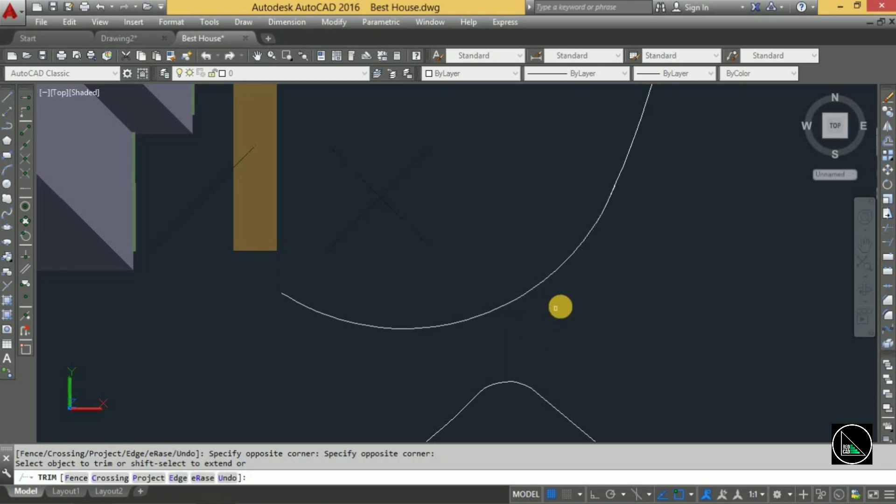
pyautogui.scroll(-4, 555, 308)
pyautogui.scroll(1, 569, 304)
pyautogui.press('Escape')
# Zoom in and pan so the two path lines are centred
pyautogui.scroll(5, 559, 300)
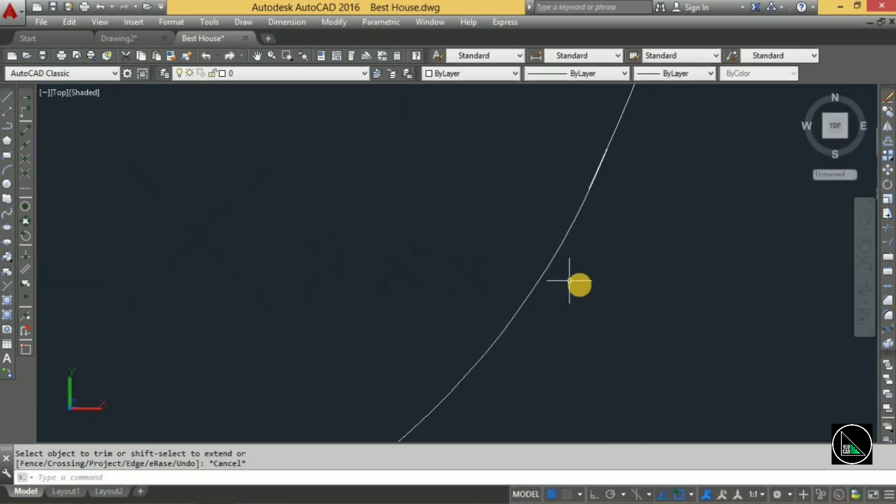
pyautogui.scroll(2, 574, 266)
pyautogui.scroll(2, 553, 260)
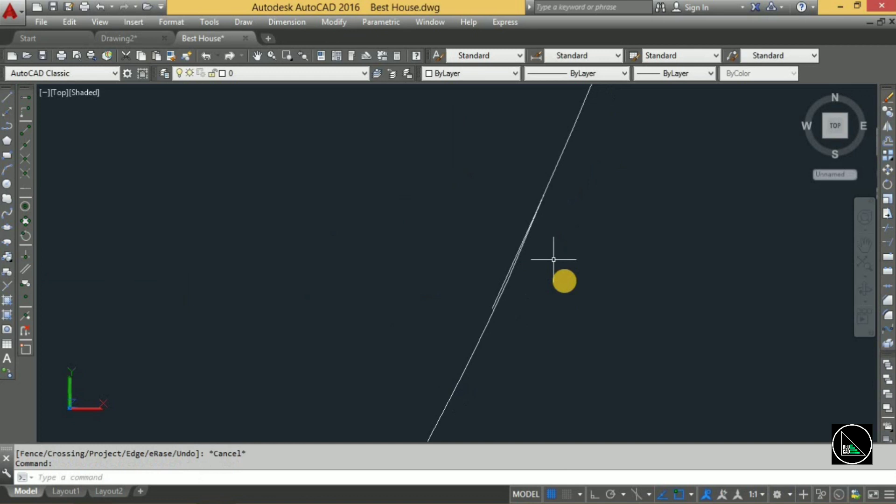
pyautogui.scroll(1, 533, 287)
pyautogui.click(543, 285)
pyautogui.click(513, 275)
pyautogui.moveTo(560, 280); pyautogui.dragTo(564, 320, button='middle')
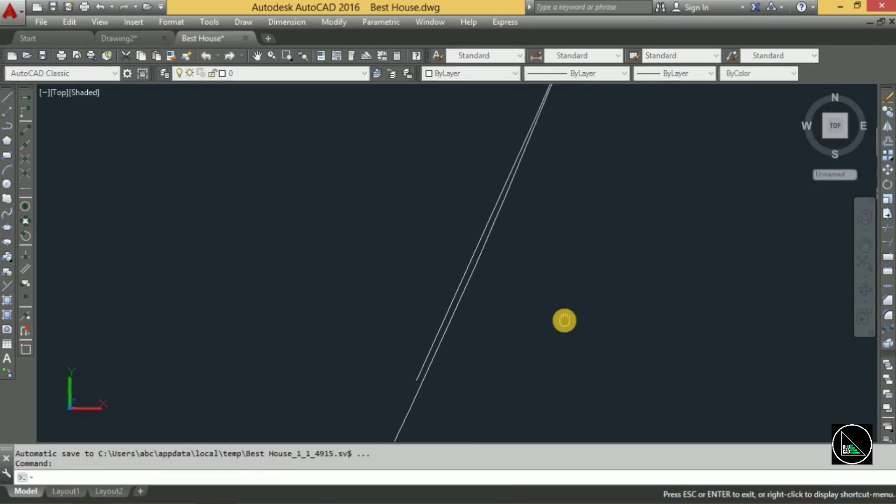
pyautogui.press('Escape')
# Select both path lines and attempt a JOIN, which fails
pyautogui.click(564, 320)
pyautogui.click(418, 240)
pyautogui.write('j')
pyautogui.press('Return')
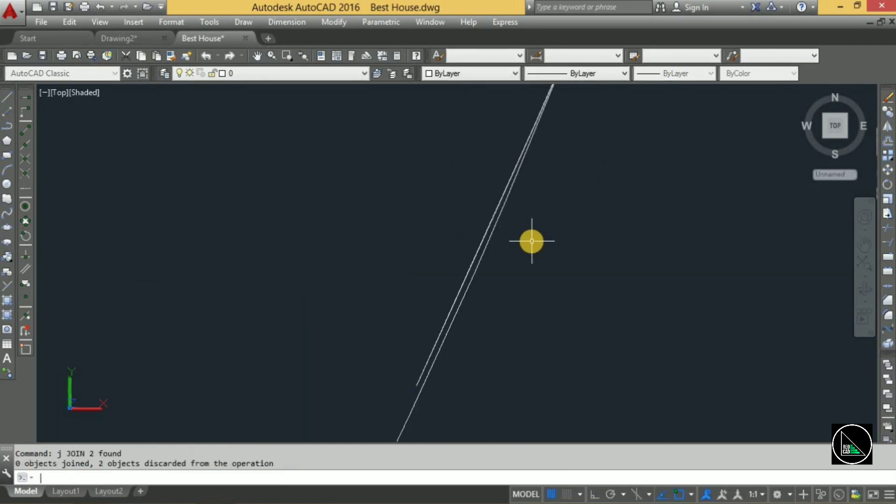
pyautogui.click(536, 266)
pyautogui.click(450, 228)
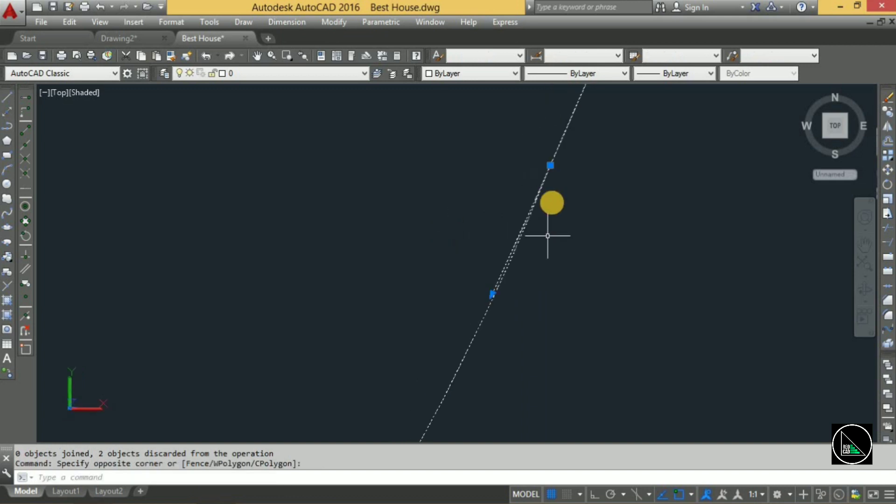
pyautogui.click(550, 165)
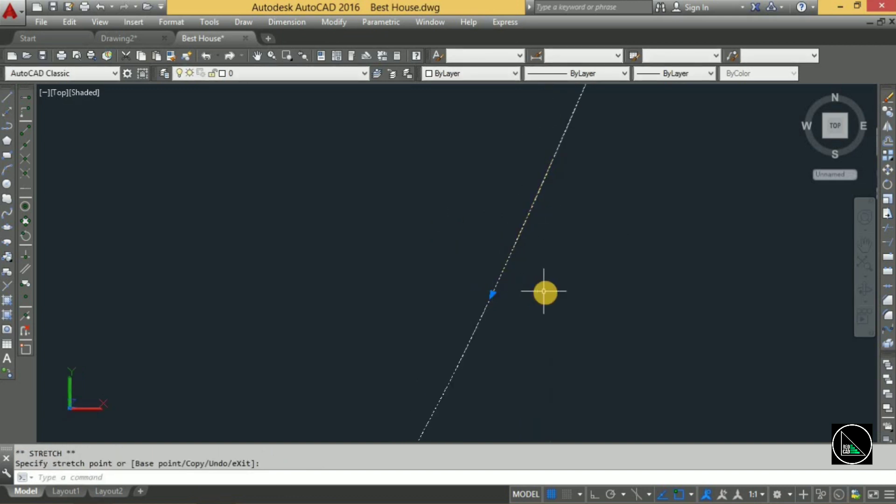
pyautogui.press('Escape')
# Select the two path segments and convert them into one spline
pyautogui.click(503, 239)
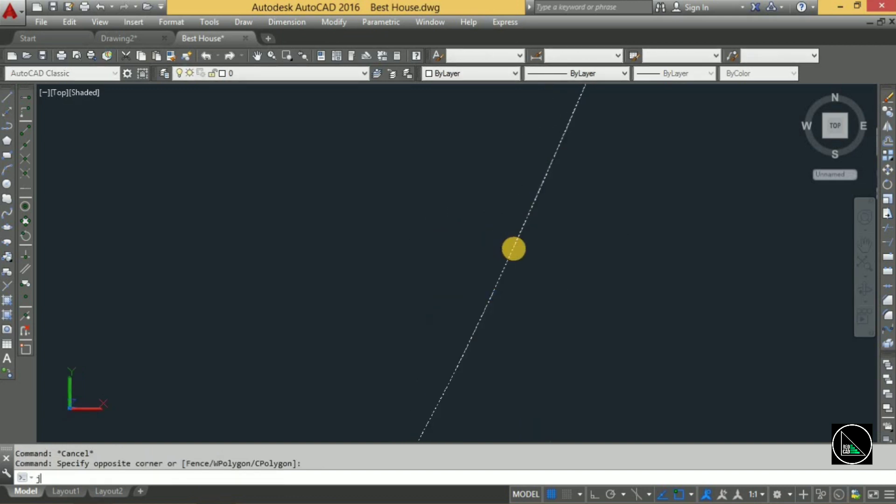
pyautogui.click(546, 296)
pyautogui.click(532, 259)
pyautogui.click(568, 276)
pyautogui.scroll(-5, 569, 276)
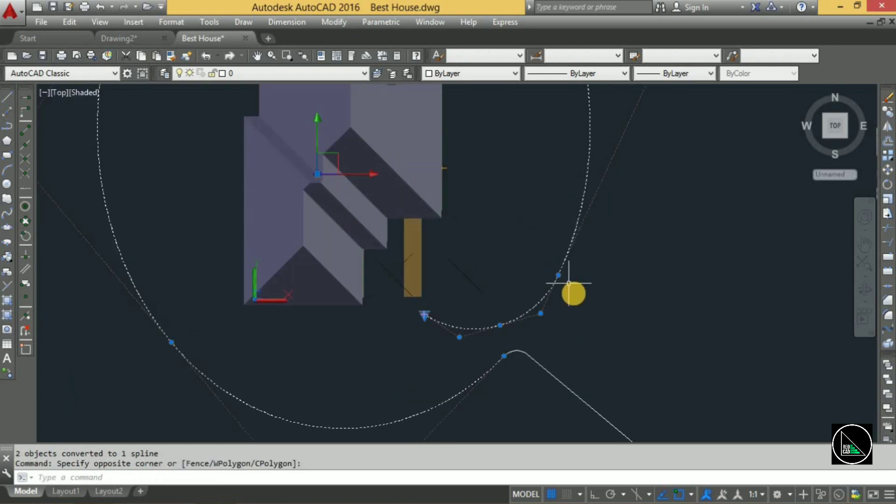
pyautogui.press('Escape')
pyautogui.scroll(3, 529, 381)
# Window-select both curves and attempt to join them
pyautogui.click(551, 365)
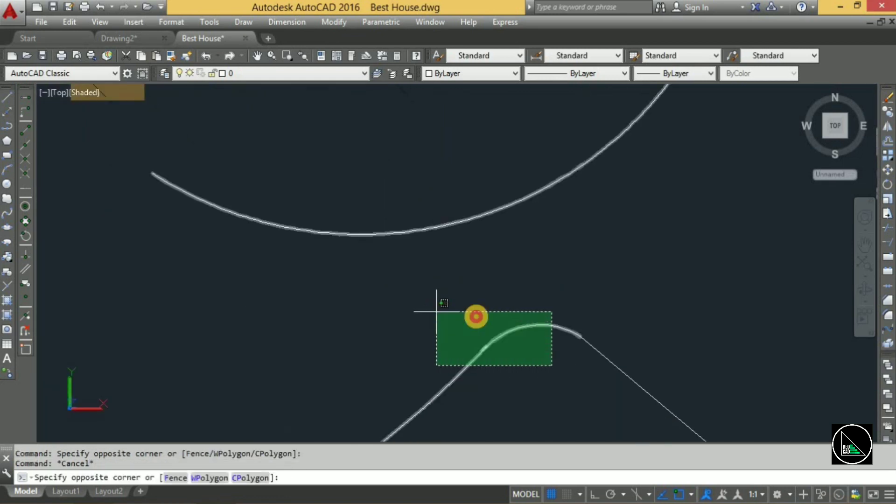
pyautogui.click(436, 307)
pyautogui.click(588, 346)
pyautogui.write('J')
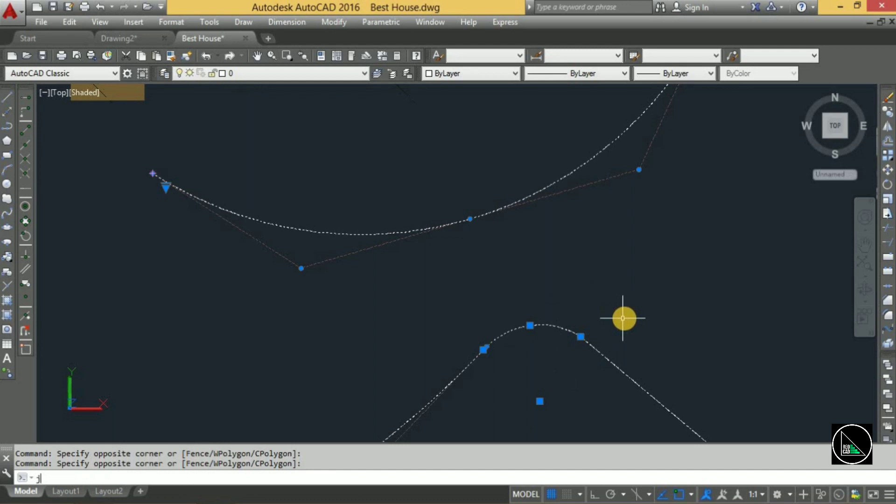
pyautogui.press('Return')
# Drag a grip on the lower curve to smooth its bend
pyautogui.click(574, 334)
pyautogui.click(483, 360)
pyautogui.scroll(3, 480, 354)
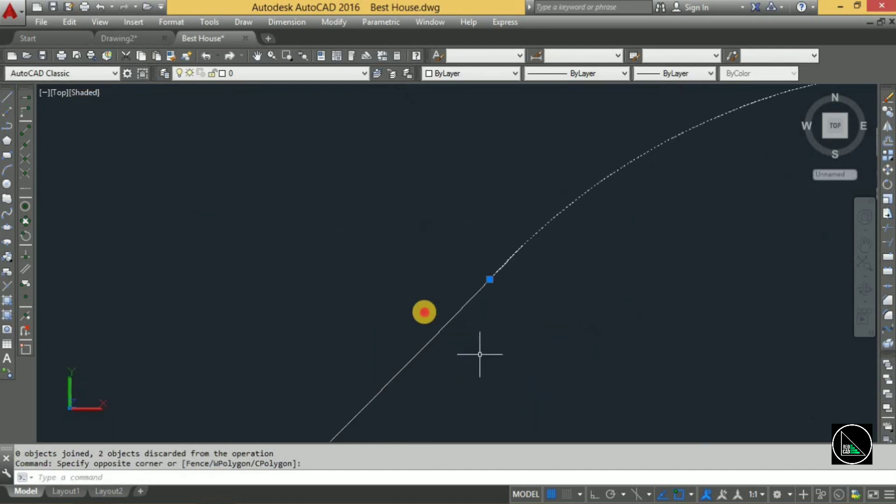
pyautogui.click(512, 252)
pyautogui.scroll(2, 518, 242)
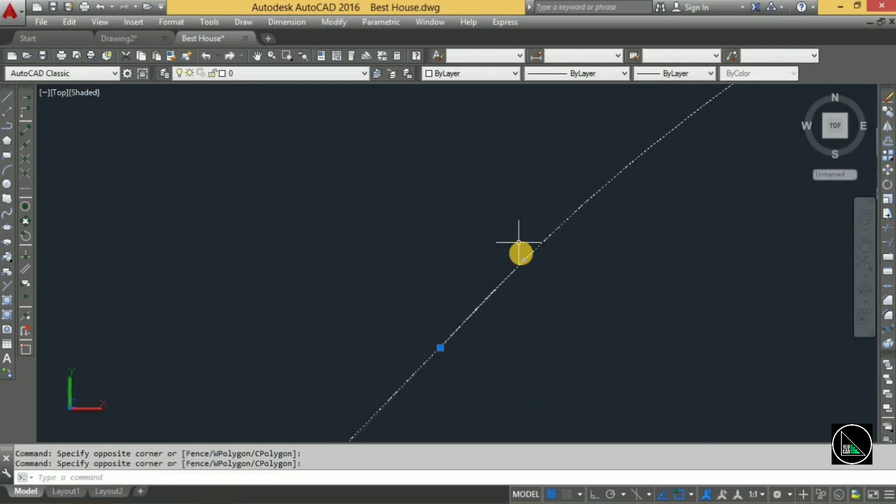
pyautogui.click(438, 347)
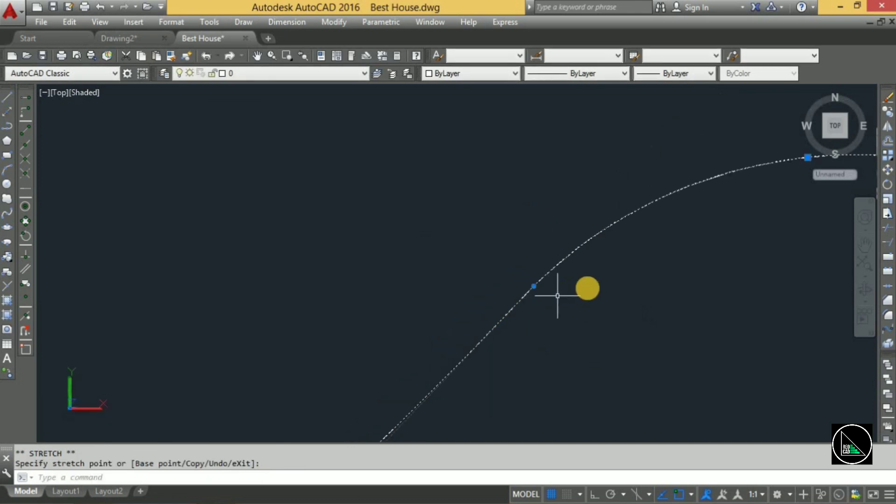
pyautogui.click(733, 309)
pyautogui.click(710, 272)
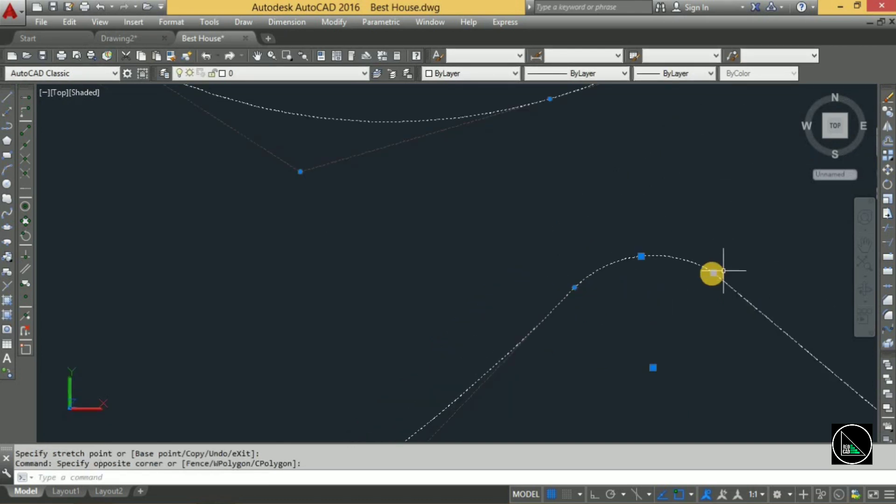
pyautogui.press('Escape')
# Select the arc over the bump and try joining it with J
pyautogui.click(703, 272)
pyautogui.click(645, 281)
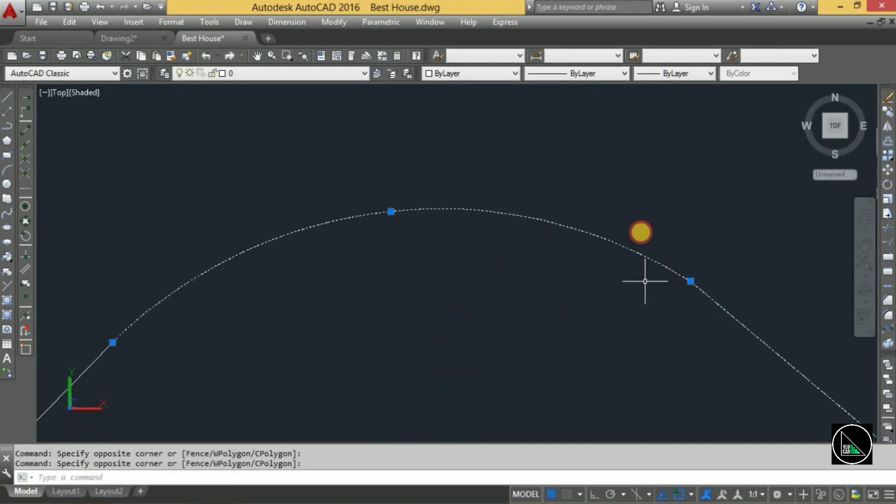
pyautogui.write('j')
pyautogui.press('Return')
pyautogui.scroll(1, 700, 261)
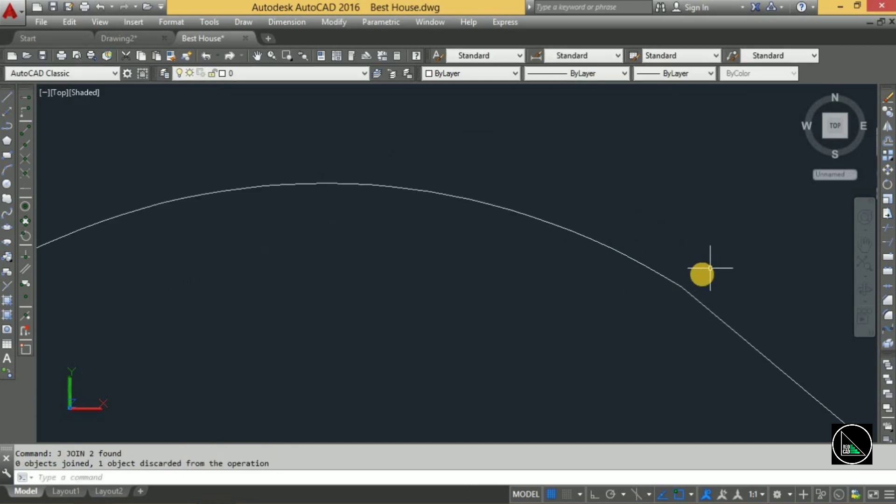
pyautogui.scroll(1, 700, 275)
pyautogui.scroll(1, 695, 283)
# Erase the straight diagonal segment past the bump
pyautogui.click(580, 320)
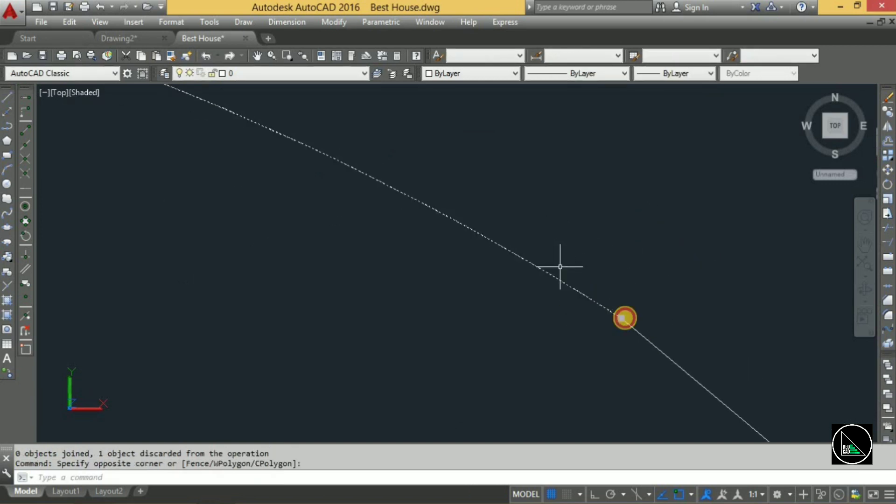
pyautogui.click(630, 325)
pyautogui.scroll(-2, 632, 309)
pyautogui.press('Escape')
pyautogui.click(683, 315)
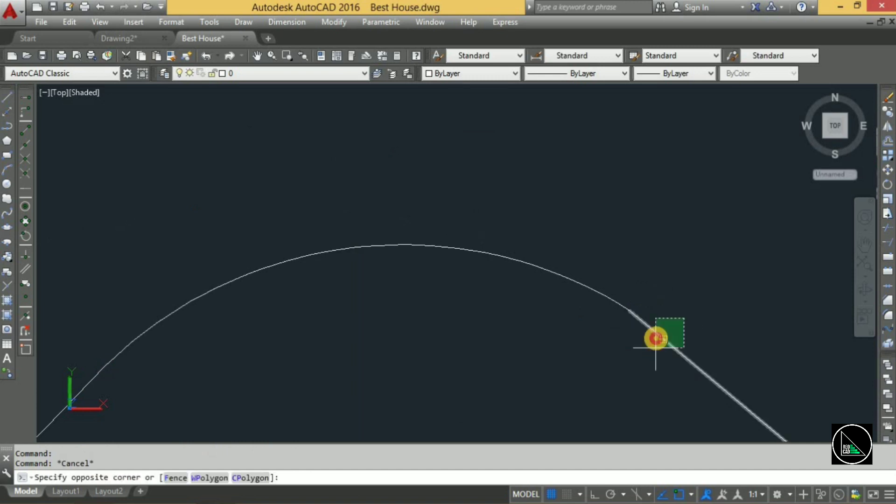
pyautogui.click(654, 335)
pyautogui.press('Delete')
# Draw a new straight line from the bump end down to the right
pyautogui.scroll(-2, 674, 292)
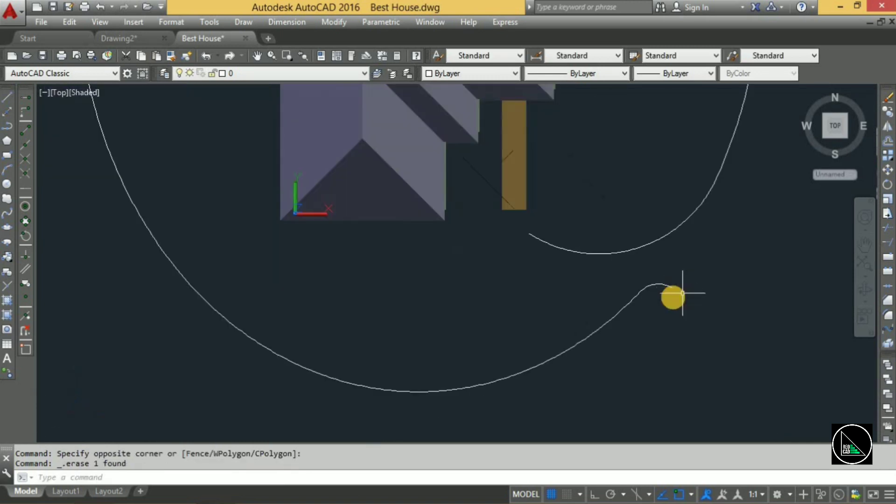
pyautogui.moveTo(671, 294); pyautogui.dragTo(549, 294, button='middle')
pyautogui.write('l')
pyautogui.press('Return')
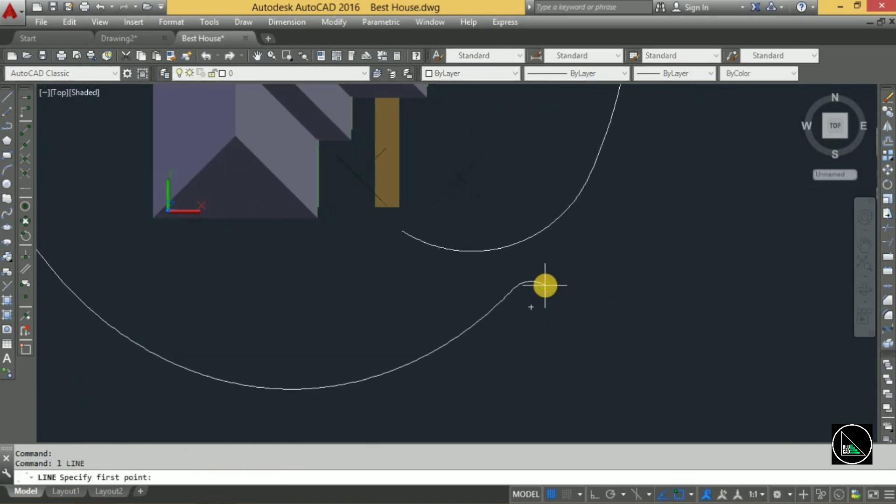
pyautogui.click(535, 282)
pyautogui.click(637, 344)
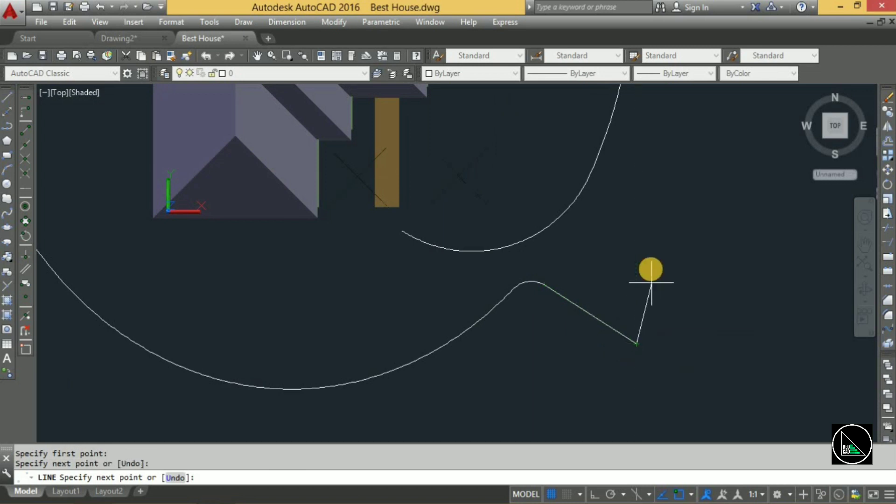
pyautogui.press('Escape')
# Join the lower curve, bump and new line into one spline
pyautogui.click(597, 252)
pyautogui.click(527, 318)
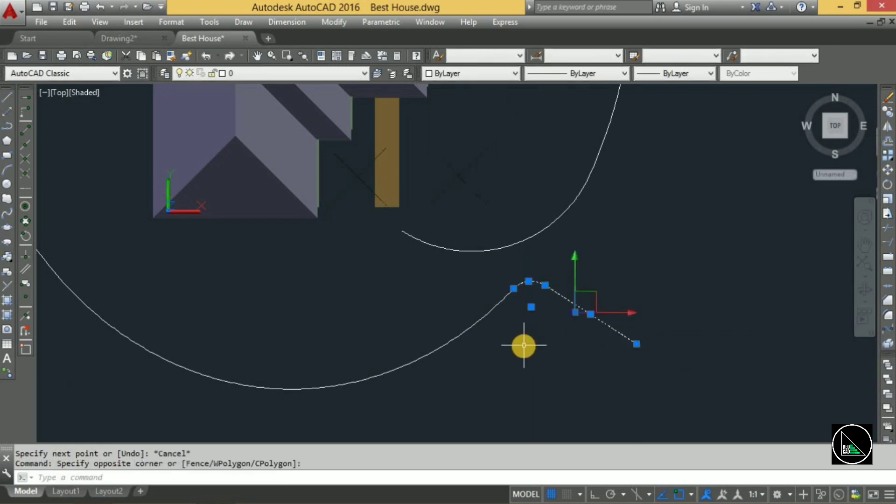
pyautogui.click(522, 340)
pyautogui.click(453, 302)
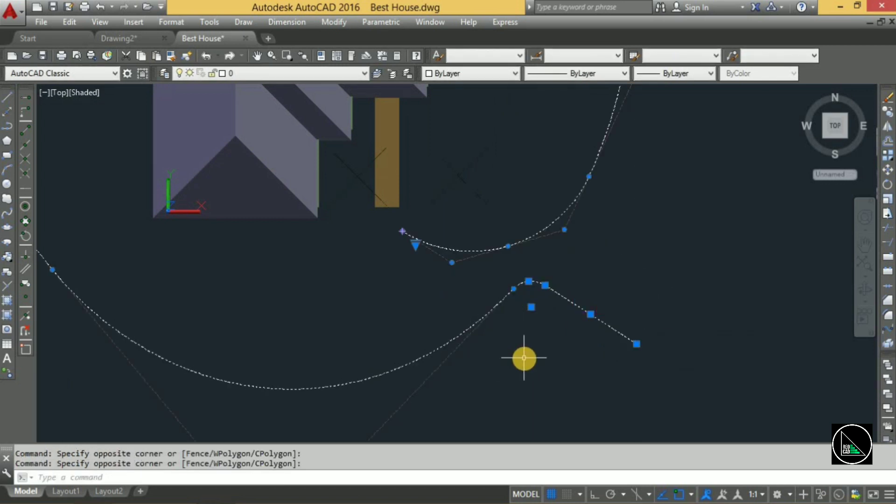
pyautogui.write('j')
pyautogui.press('Return')
pyautogui.click(559, 326)
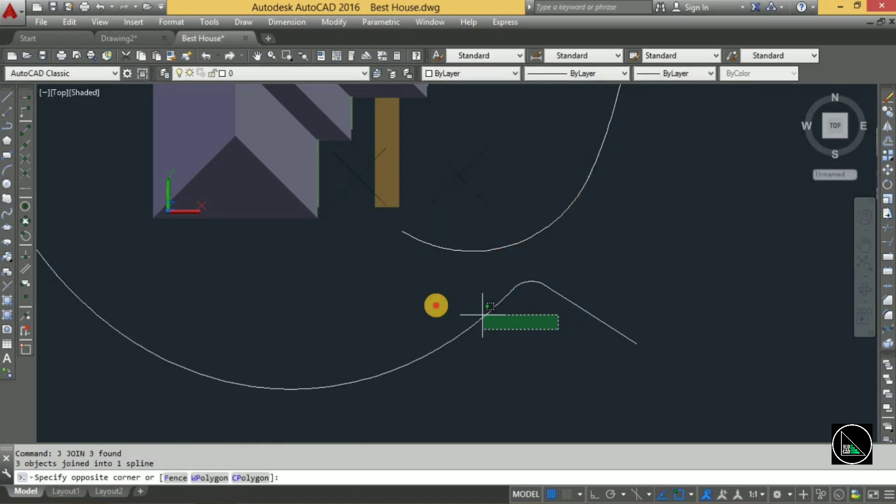
pyautogui.click(491, 304)
pyautogui.scroll(-3, 491, 304)
pyautogui.press('Escape')
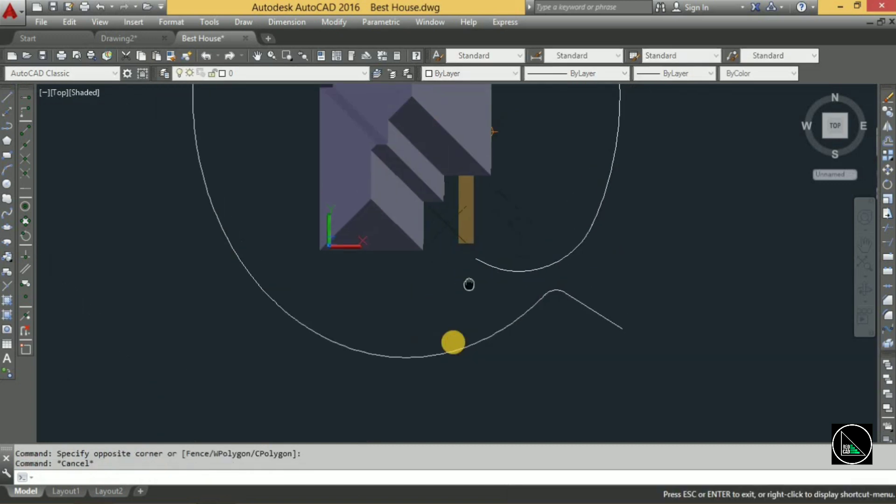
pyautogui.moveTo(470, 252); pyautogui.dragTo(463, 303, button='middle')
pyautogui.write('l')
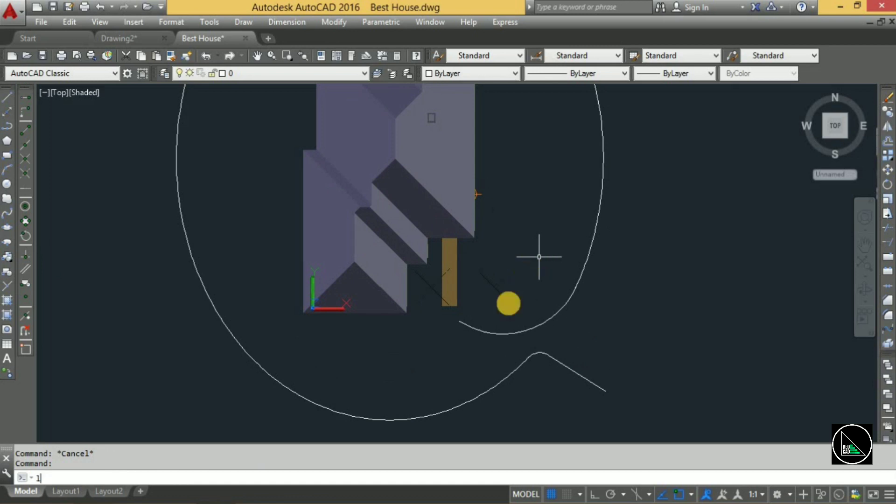
# Draw a three-point arc from the curve end into the brown block
pyautogui.press('Return')
pyautogui.scroll(6, 471, 329)
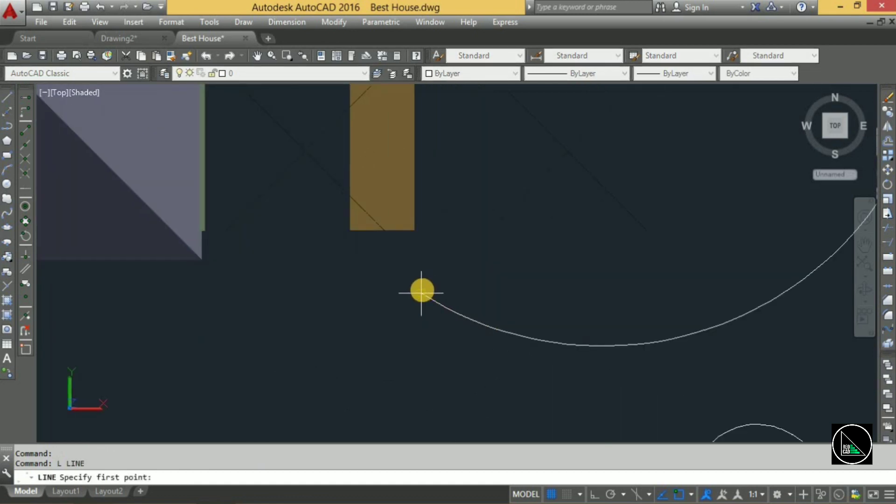
pyautogui.press('Escape')
pyautogui.write('a')
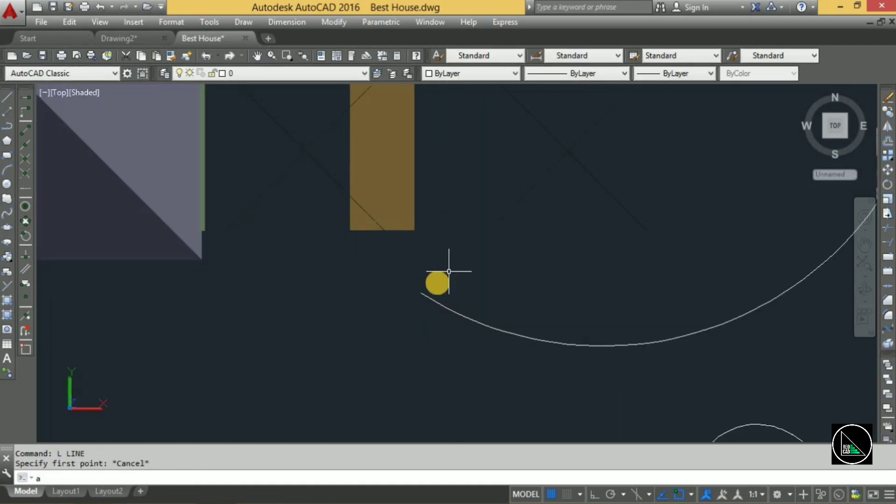
pyautogui.press('Return')
pyautogui.click(425, 293)
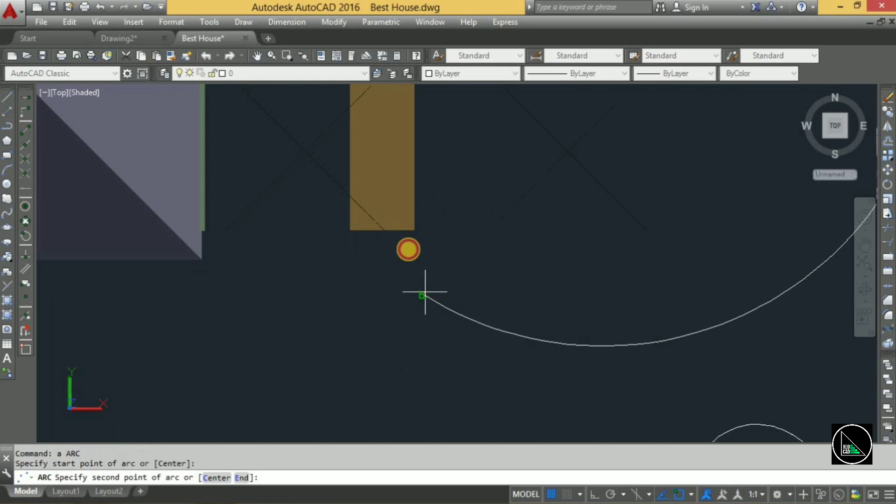
pyautogui.click(385, 199)
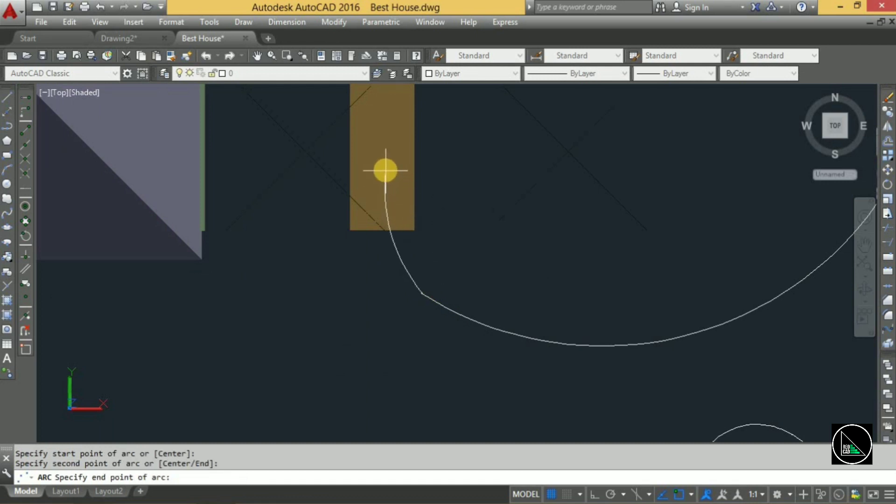
pyautogui.click(432, 280)
pyautogui.scroll(3, 427, 275)
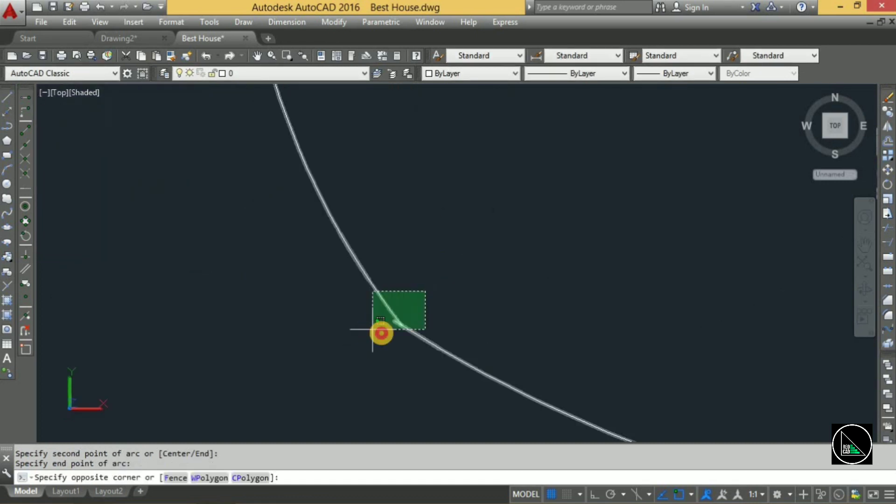
# Move the spline's end point onto the arc's joint
pyautogui.click(424, 294)
pyautogui.click(404, 306)
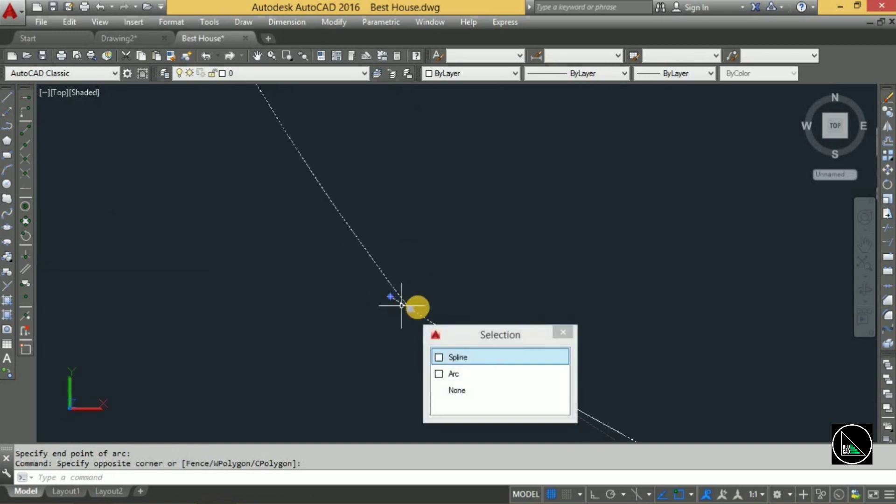
pyautogui.click(462, 357)
pyautogui.click(410, 309)
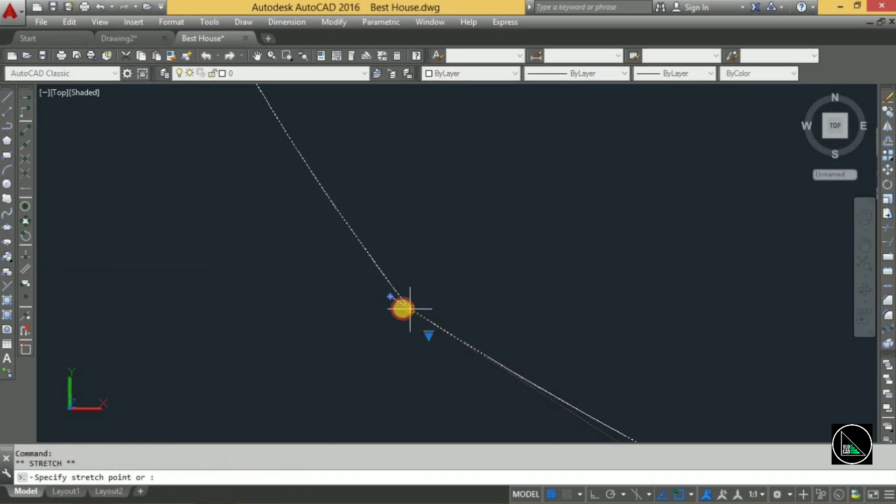
pyautogui.click(423, 267)
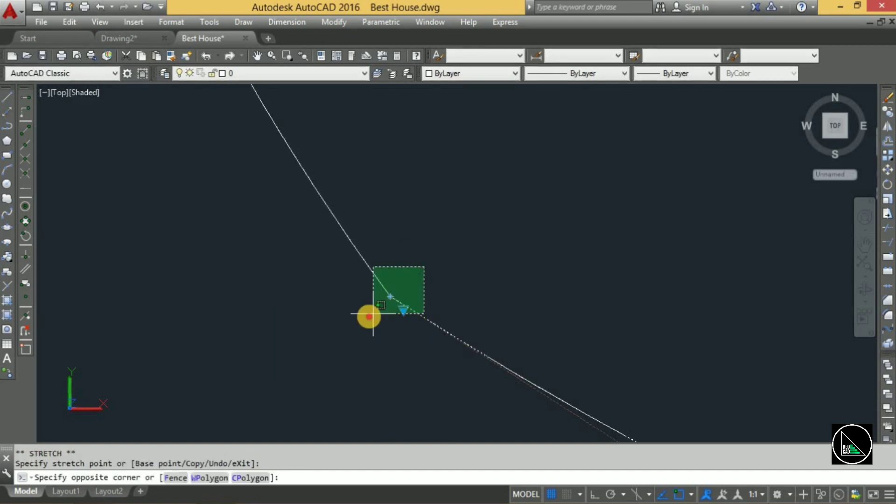
pyautogui.click(373, 308)
pyautogui.click(426, 231)
pyautogui.click(259, 249)
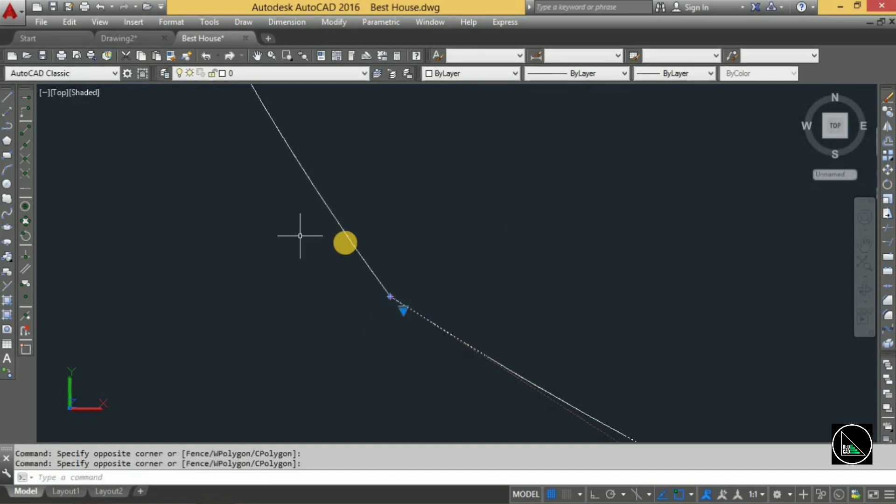
pyautogui.press('Escape')
# Join the arc and the spline into a single spline
pyautogui.click(409, 198)
pyautogui.click(342, 217)
pyautogui.click(420, 247)
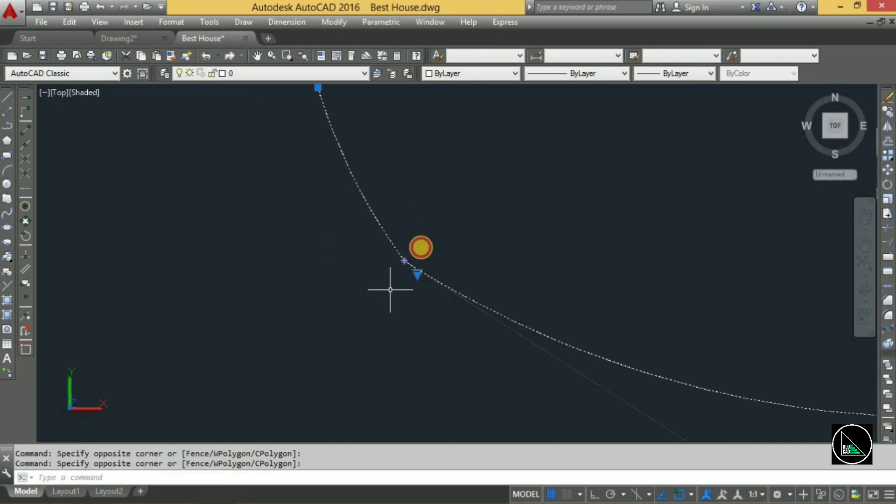
pyautogui.write('j')
pyautogui.press('Return')
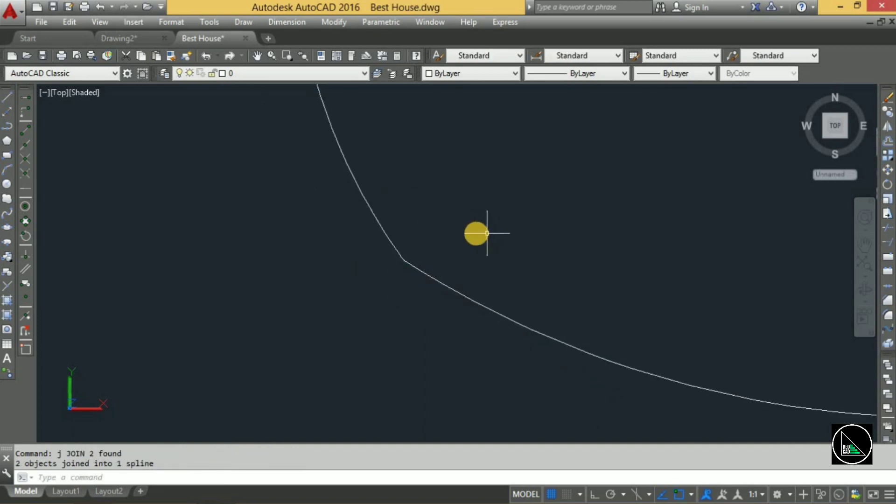
# Select the joined spline's corner grip, then cancel and pan out
pyautogui.click(474, 234)
pyautogui.click(397, 266)
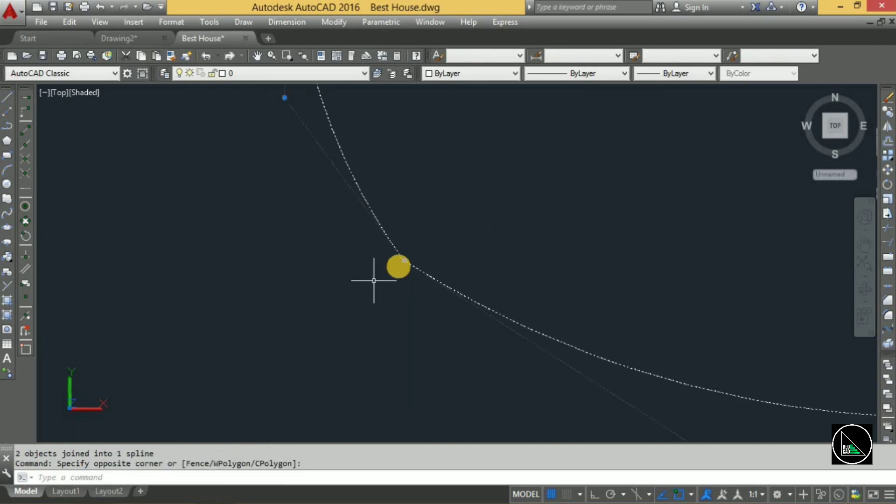
pyautogui.click(404, 259)
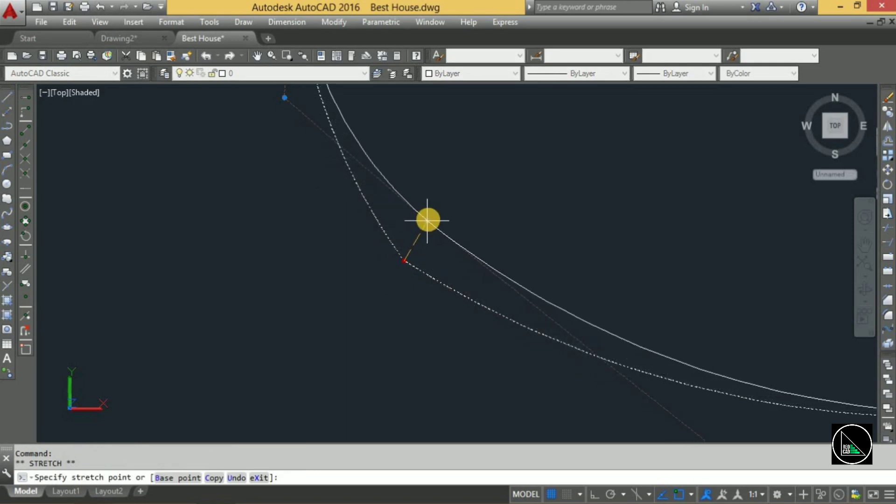
pyautogui.scroll(-3, 426, 214)
pyautogui.moveTo(500, 186)
pyautogui.mouseDown(button='middle')
pyautogui.moveTo(455, 356)
pyautogui.moveTo(458, 424)
pyautogui.mouseUp(button='middle')
pyautogui.press('Escape')
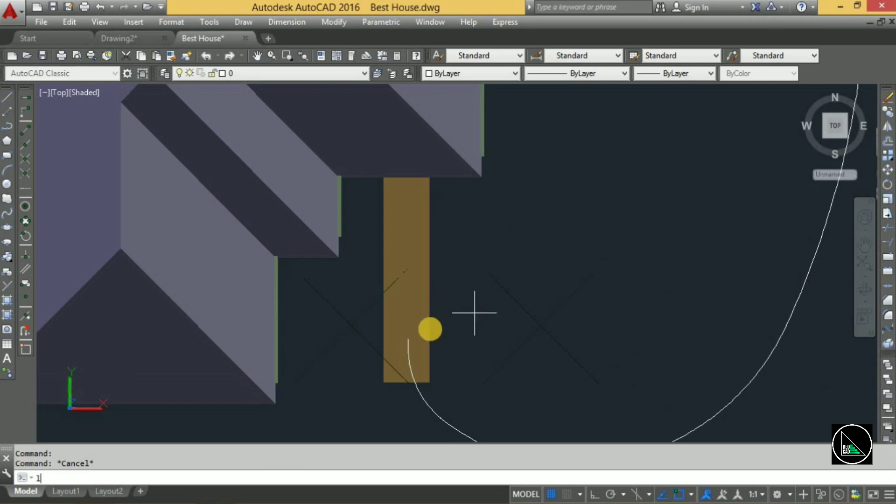
# Start a line with L, its first point on the brown walkway
pyautogui.write('l')
pyautogui.press('Return')
pyautogui.click(406, 339)
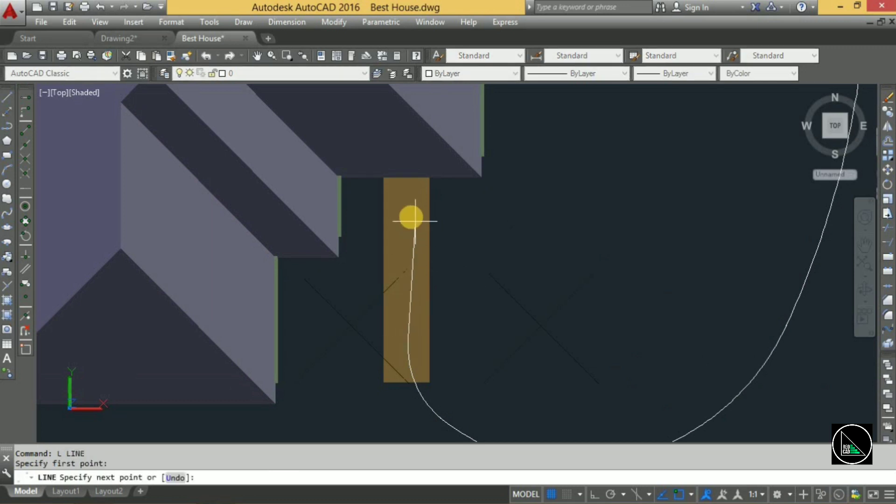
# Turn on Ortho and finish the walkway line
pyautogui.scroll(-2, 414, 221)
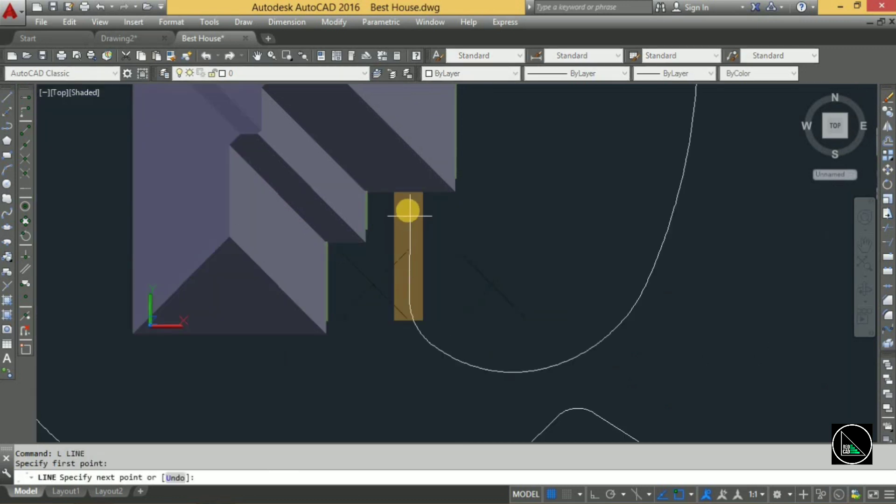
pyautogui.click(591, 496)
pyautogui.moveTo(504, 194); pyautogui.dragTo(505, 301, button='middle')
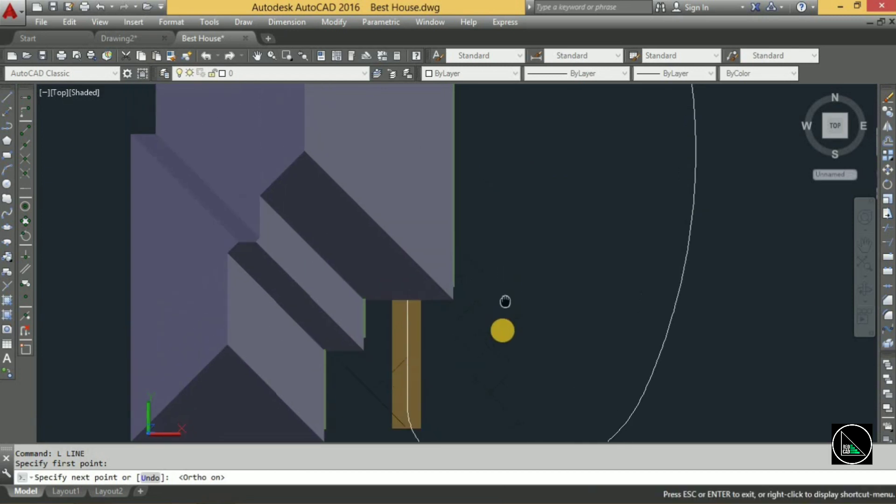
pyautogui.press('Escape')
pyautogui.press('Return')
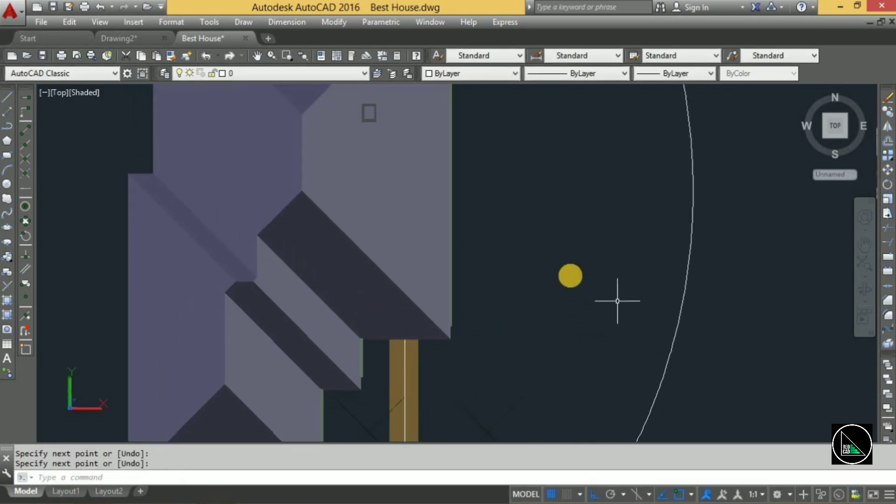
# Hide the roof block using Isolate > Hide Objects
pyautogui.click(372, 236)
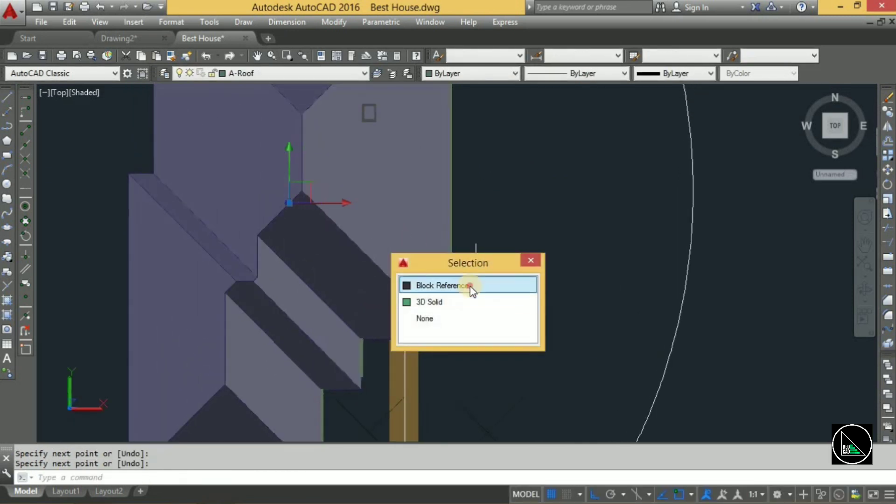
pyautogui.click(471, 286)
pyautogui.rightClick(505, 247)
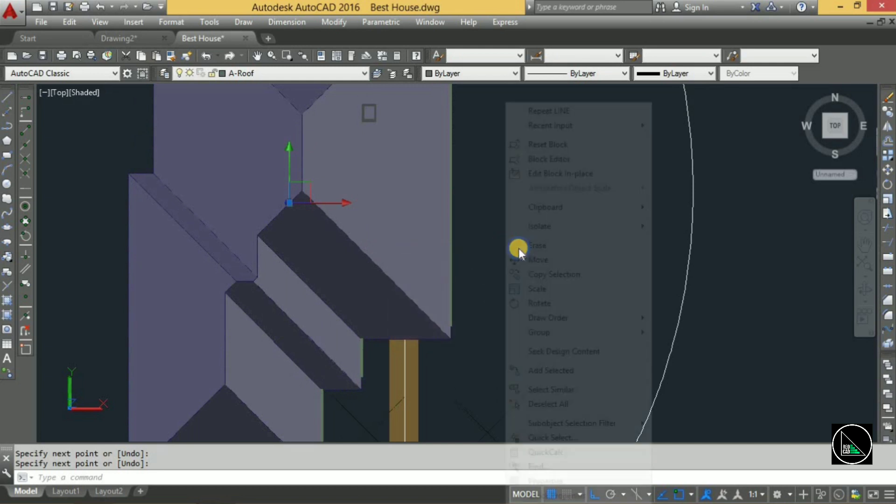
pyautogui.moveTo(539, 226)
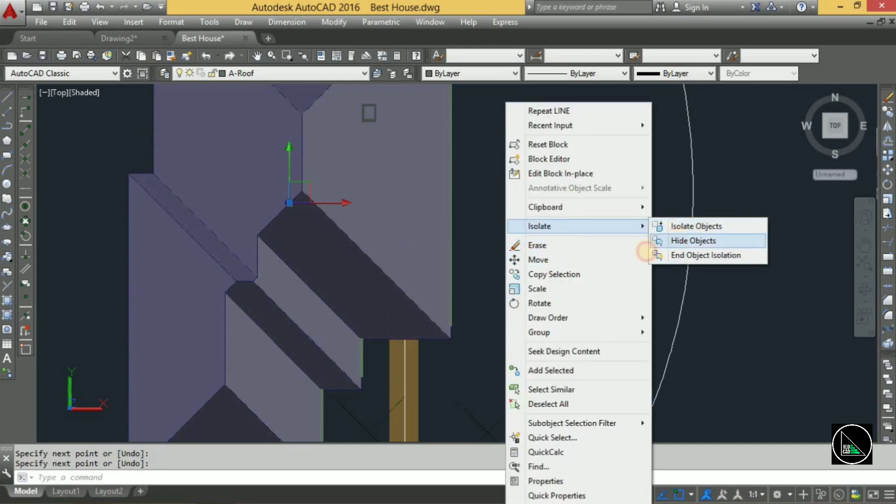
pyautogui.click(663, 240)
pyautogui.scroll(-3, 578, 263)
# Start the line path at the walkway end, run it up the living room, then jog right
pyautogui.scroll(5, 474, 315)
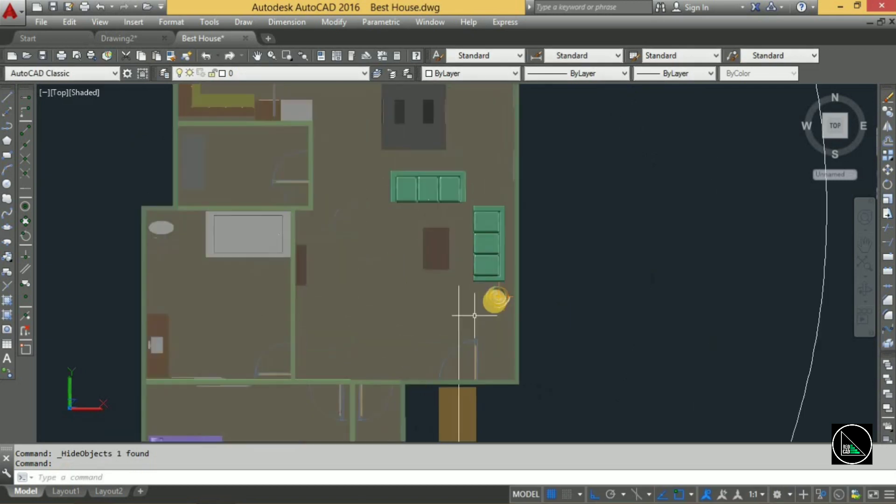
pyautogui.scroll(2, 475, 316)
pyautogui.press('Return')
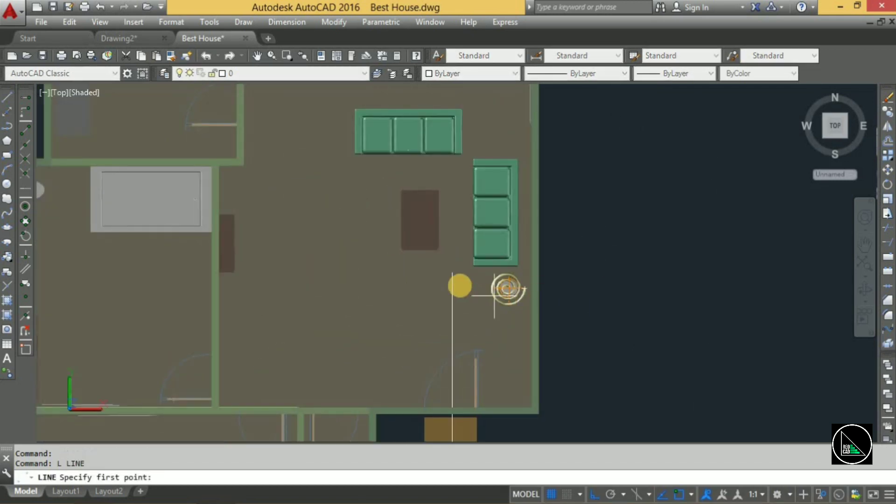
pyautogui.click(451, 276)
pyautogui.scroll(-3, 456, 254)
pyautogui.moveTo(448, 280); pyautogui.dragTo(446, 301, button='middle')
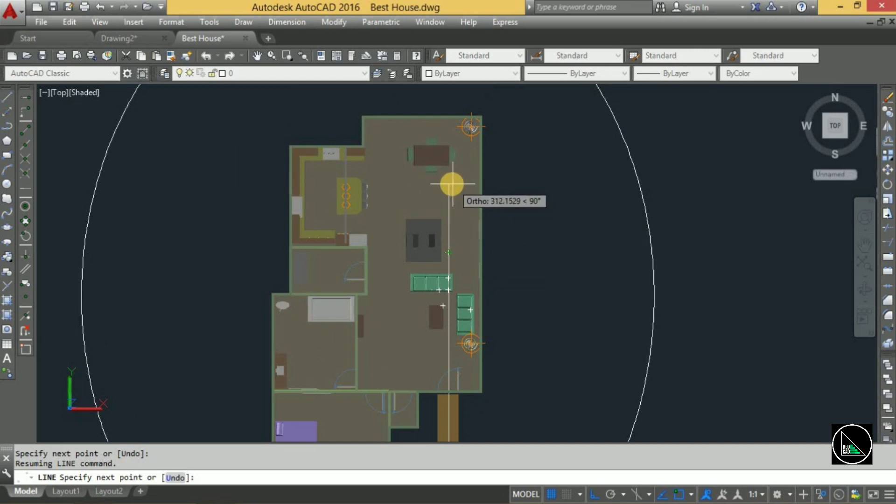
pyautogui.click(450, 187)
pyautogui.click(467, 187)
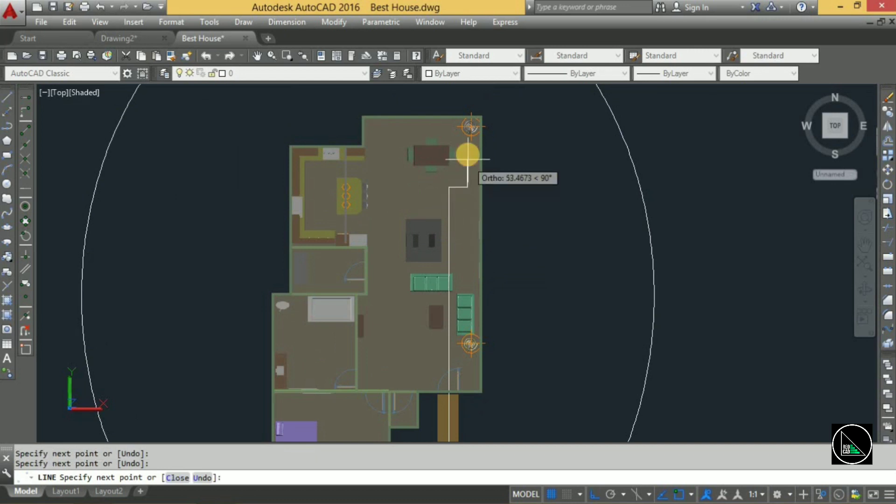
# Extend the path up to the top-right corner, across, then down left of the dining table
pyautogui.scroll(4, 467, 137)
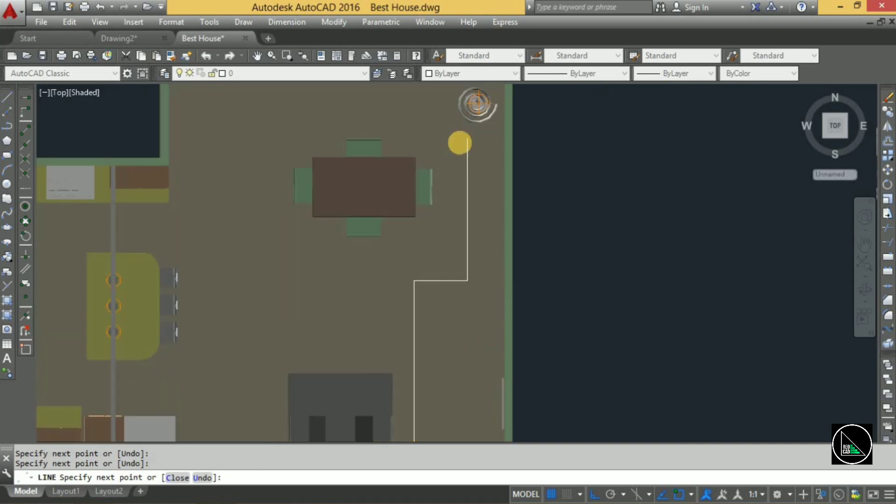
pyautogui.scroll(4, 461, 140)
pyautogui.click(465, 127)
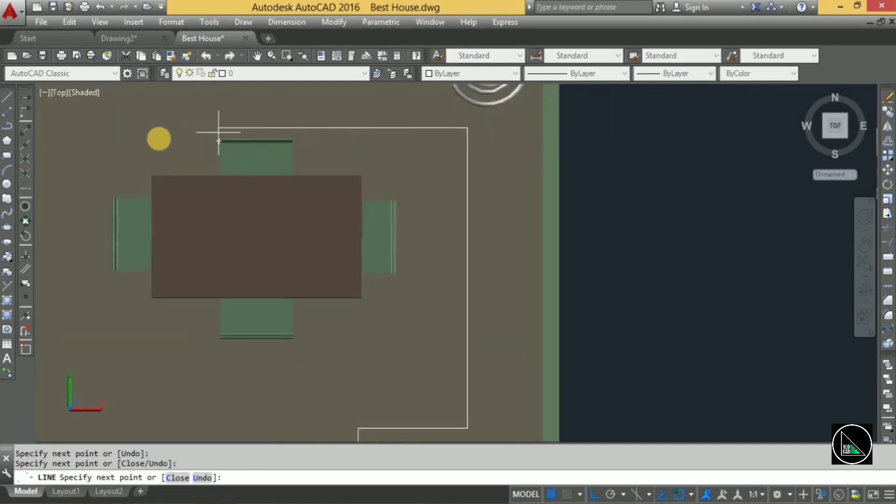
pyautogui.scroll(-2, 161, 141)
pyautogui.scroll(-2, 162, 141)
pyautogui.moveTo(162, 142); pyautogui.dragTo(353, 181, button='middle')
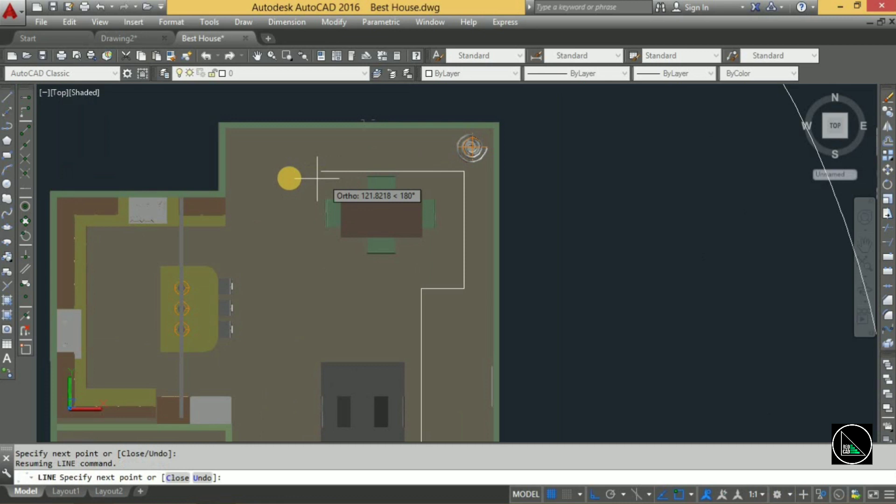
pyautogui.click(289, 177)
pyautogui.click(274, 313)
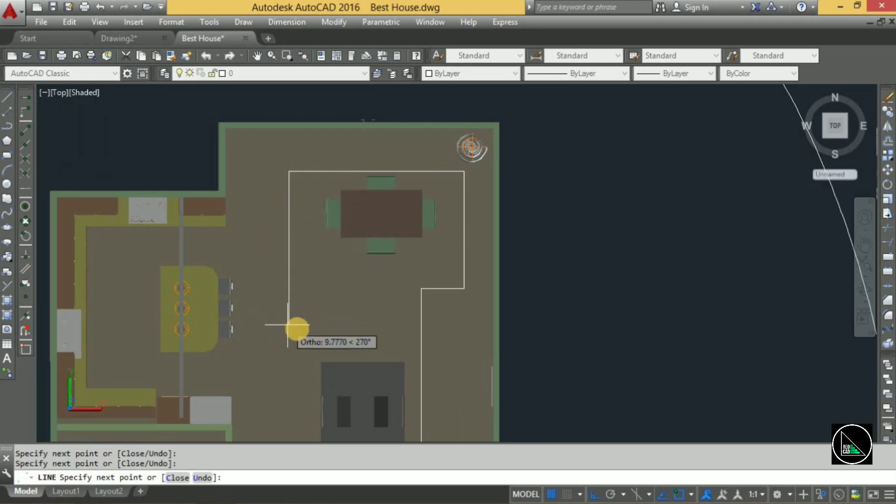
# Turn the path back toward the entrance and end the line at the walkway
pyautogui.scroll(-3, 296, 326)
pyautogui.moveTo(302, 260); pyautogui.dragTo(304, 194, button='middle')
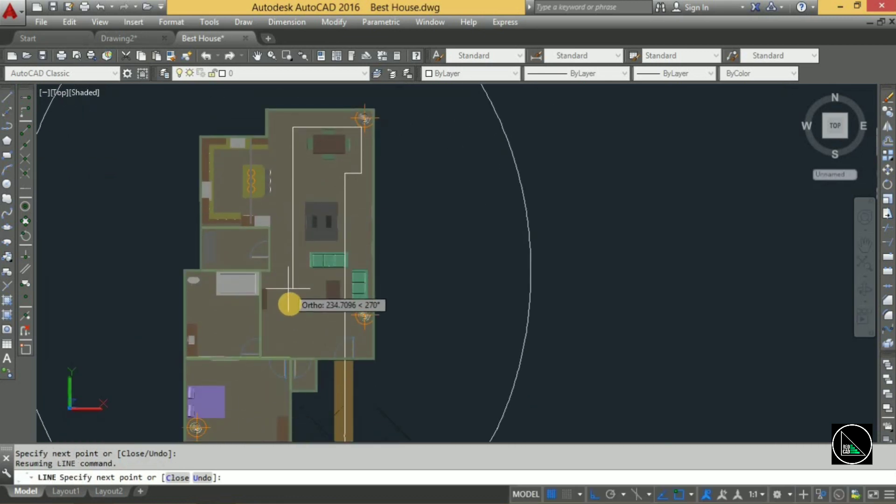
pyautogui.moveTo(293, 322); pyautogui.dragTo(309, 174, button='middle')
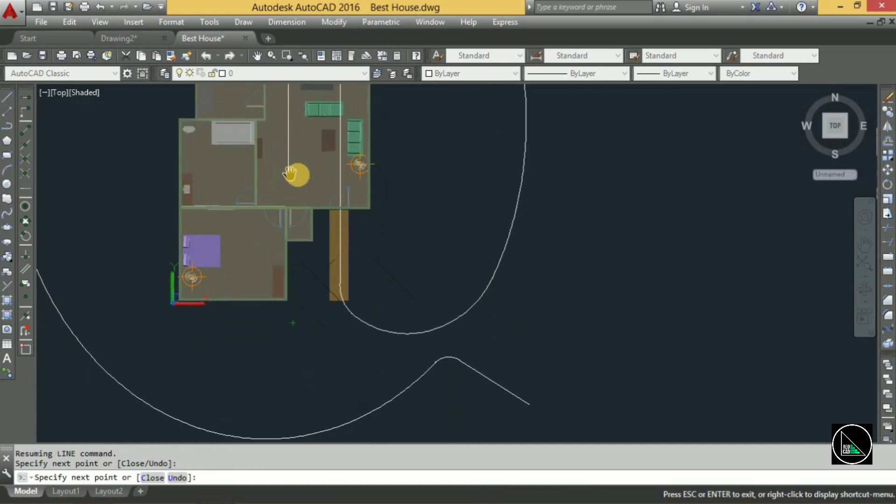
pyautogui.scroll(4, 327, 174)
pyautogui.scroll(4, 345, 170)
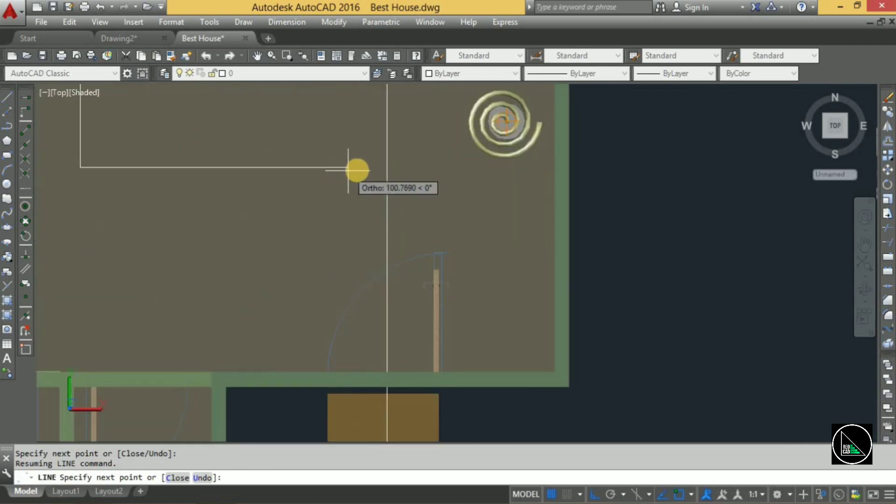
pyautogui.click(356, 167)
pyautogui.scroll(-7, 372, 233)
pyautogui.moveTo(372, 290); pyautogui.dragTo(362, 169, button='middle')
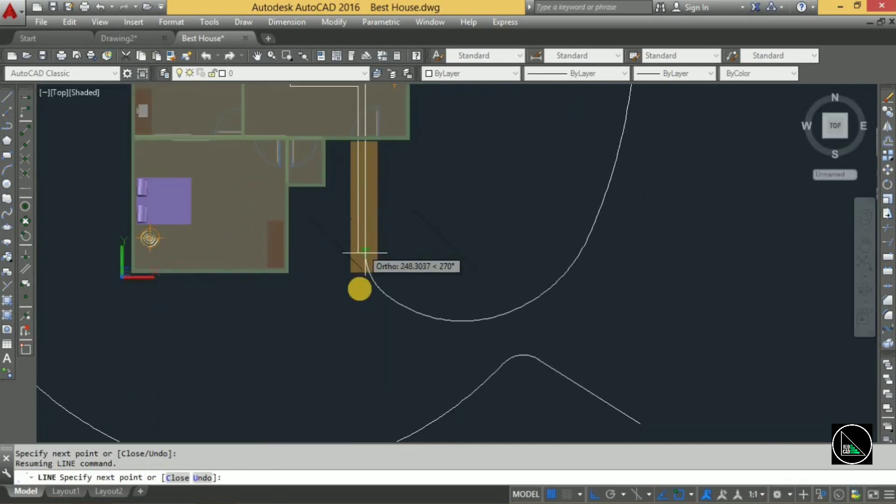
pyautogui.click(357, 321)
pyautogui.press('Return')
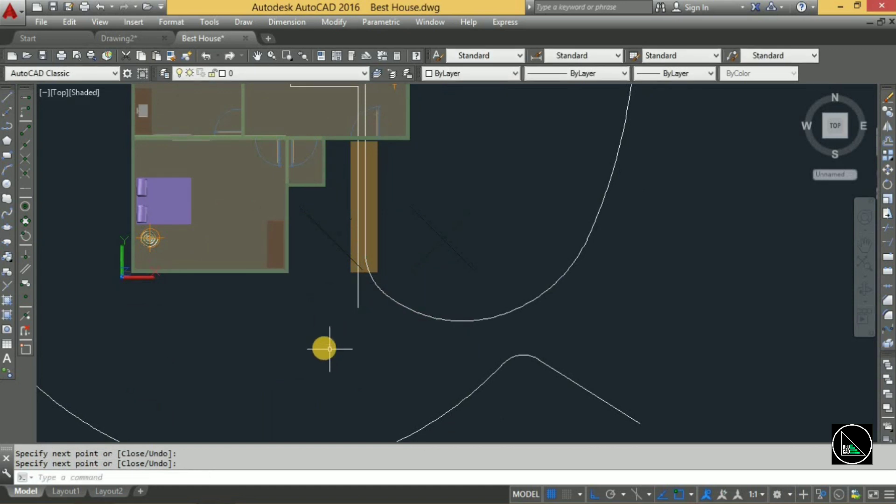
pyautogui.scroll(-2, 325, 348)
pyautogui.scroll(-3, 323, 353)
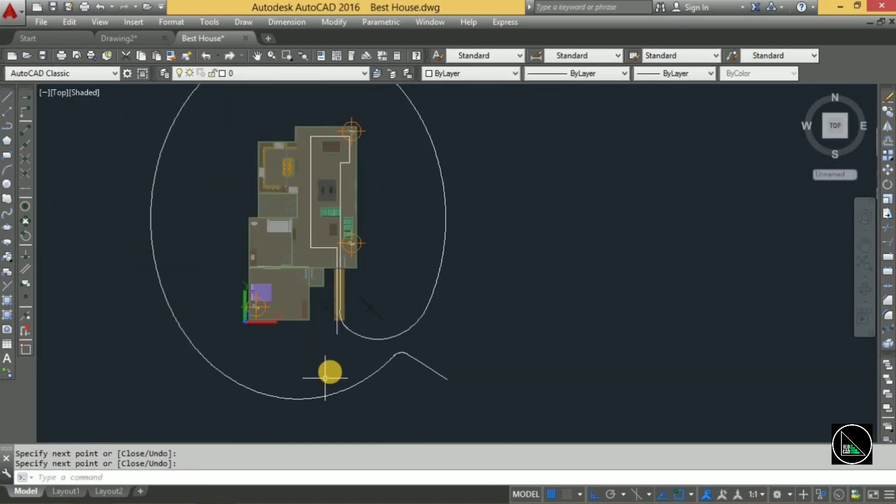
pyautogui.moveTo(332, 372); pyautogui.dragTo(366, 375, button='middle')
# Orbit to a tilted front view and crossing-select the camera paths to move them
pyautogui.moveTo(370, 361)
pyautogui.keyDown('shift'); pyautogui.mouseDown(button='middle')
pyautogui.moveTo(392, 309)
pyautogui.moveTo(376, 286)
pyautogui.moveTo(326, 262)
pyautogui.moveTo(443, 262)
pyautogui.moveTo(495, 312)
pyautogui.mouseUp(button='middle'); pyautogui.keyUp('shift')
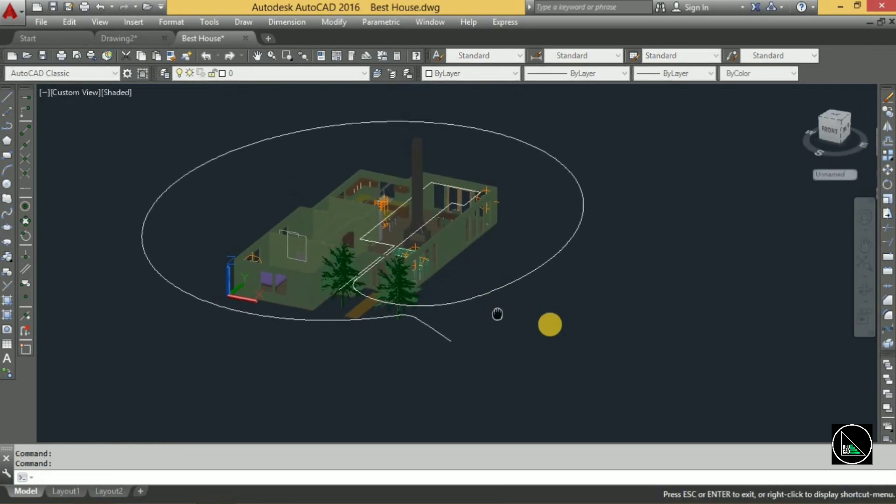
pyautogui.click(555, 326)
pyautogui.click(524, 262)
pyautogui.write('m')
pyautogui.press('Return')
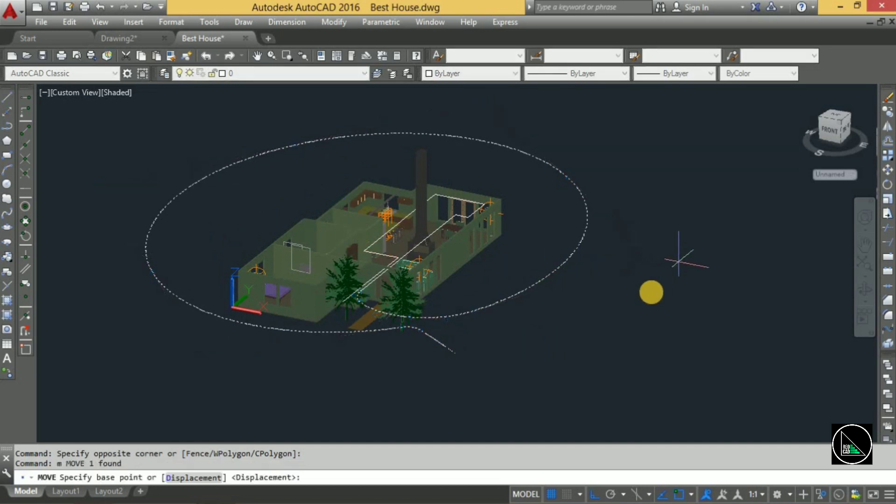
# Retry MOVE and pick a base point, then cancel with Esc, leaving the paths in place
pyautogui.keyDown('shift'); pyautogui.moveTo(639, 302); pyautogui.dragTo(633, 278, button='middle'); pyautogui.keyUp('shift')
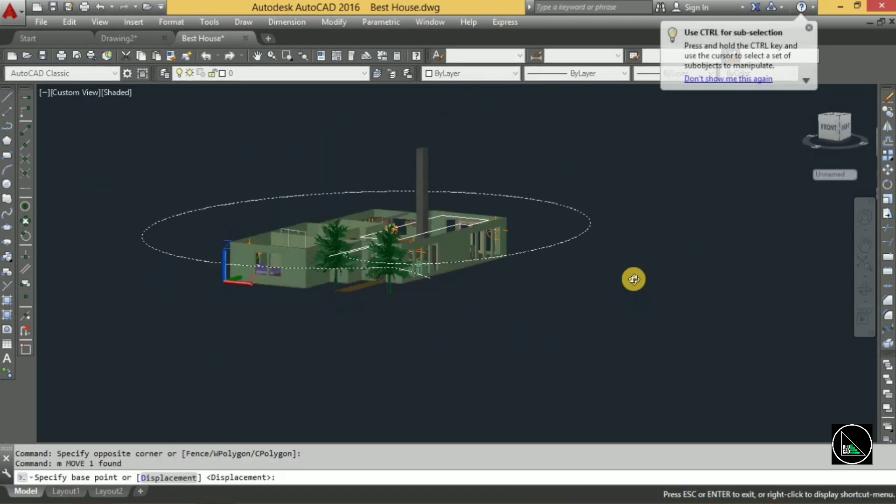
pyautogui.scroll(2, 575, 278)
pyautogui.moveTo(577, 275); pyautogui.dragTo(635, 303, button='middle')
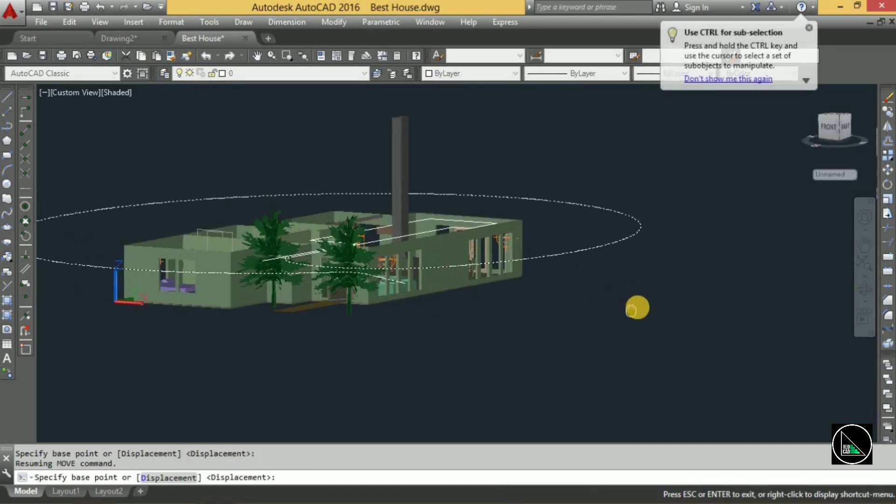
pyautogui.write('m')
pyautogui.press('Return')
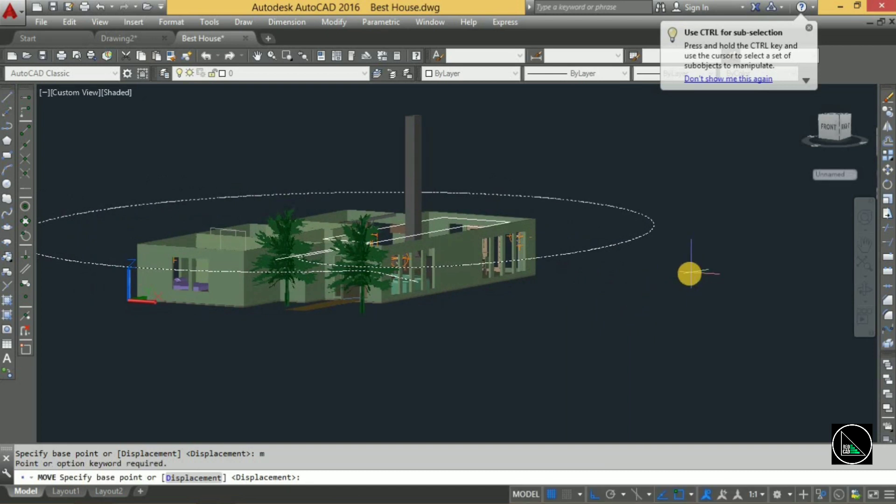
pyautogui.click(691, 272)
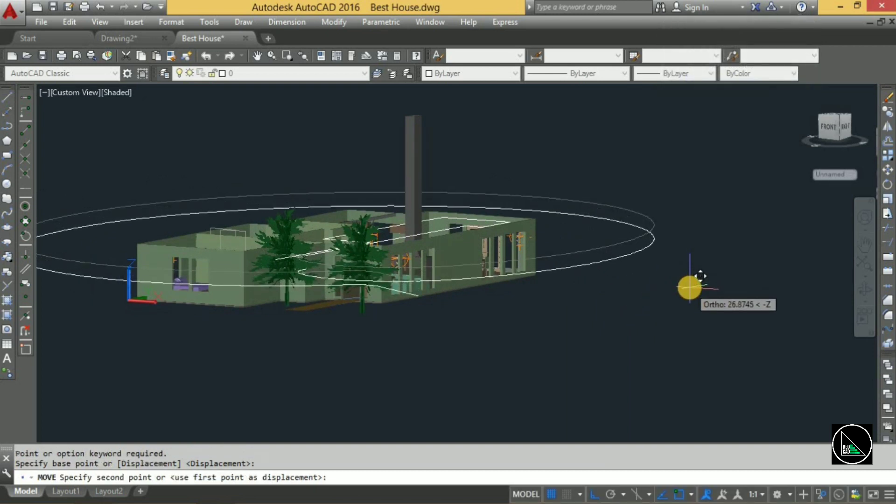
pyautogui.press('Escape')
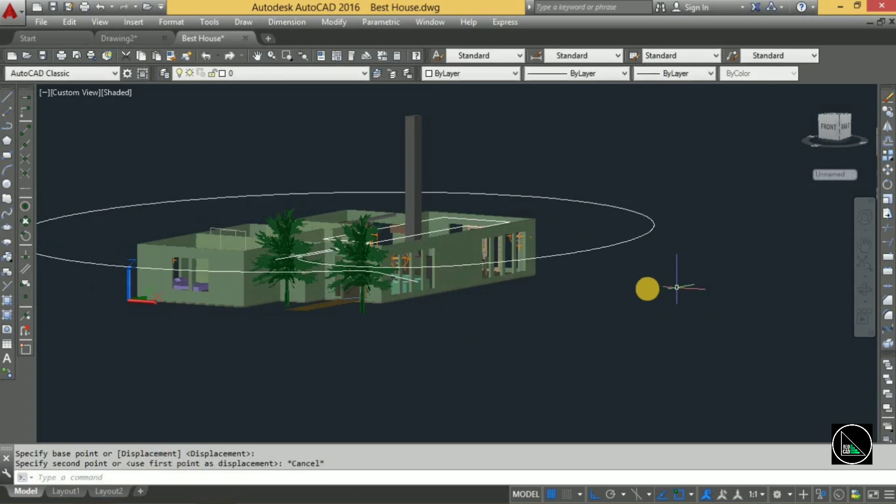
pyautogui.moveTo(568, 309); pyautogui.dragTo(596, 321, button='middle')
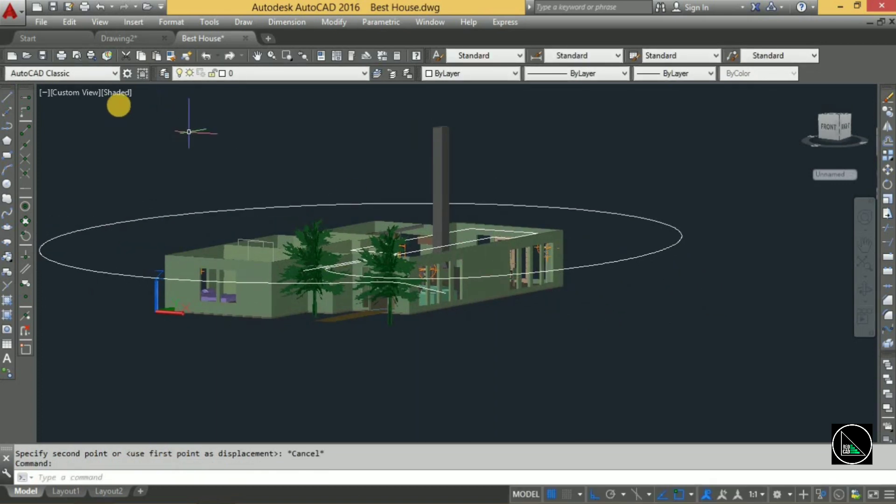
pyautogui.click(75, 96)
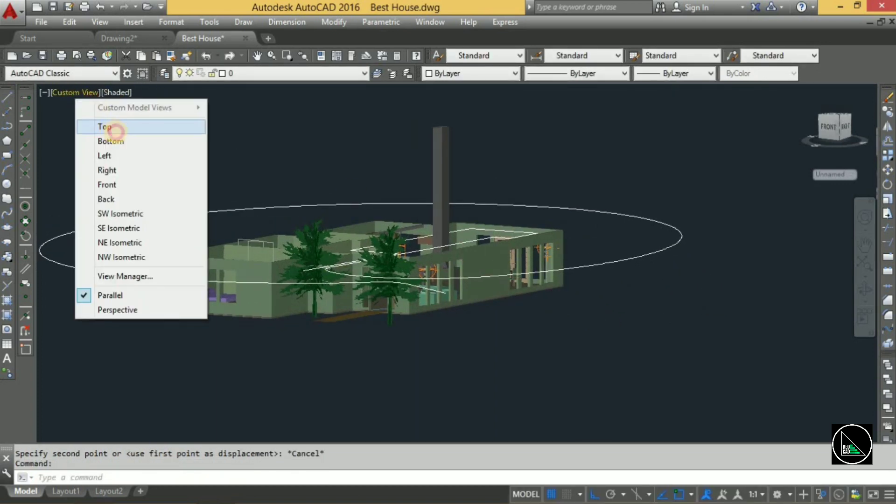
# Switch to the top view, try selecting path segments, then clear the selection
pyautogui.click(102, 124)
pyautogui.scroll(5, 449, 266)
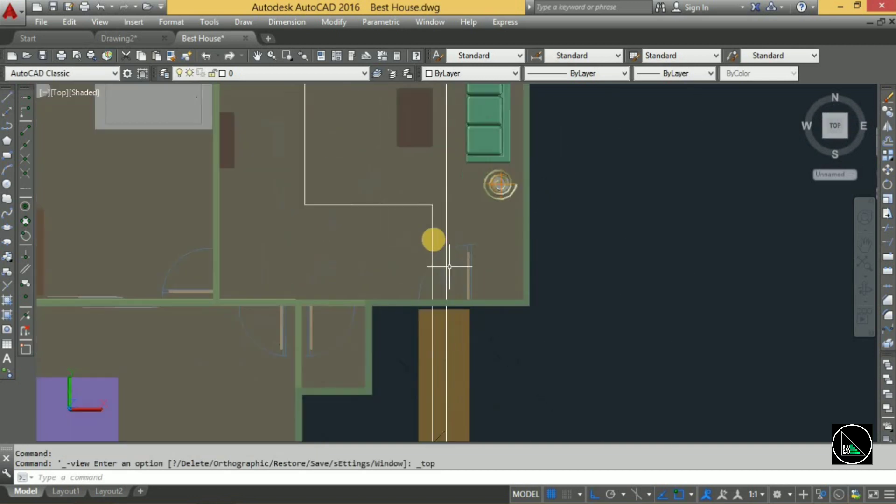
pyautogui.click(399, 203)
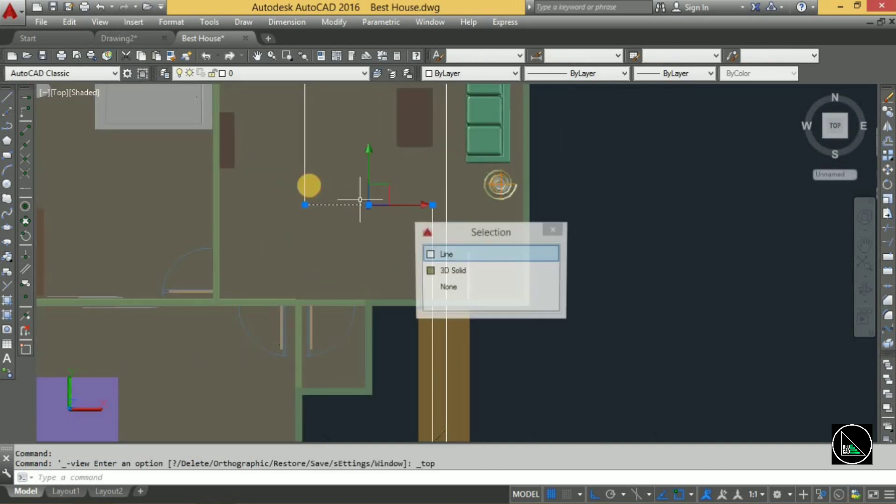
pyautogui.click(304, 180)
pyautogui.click(448, 180)
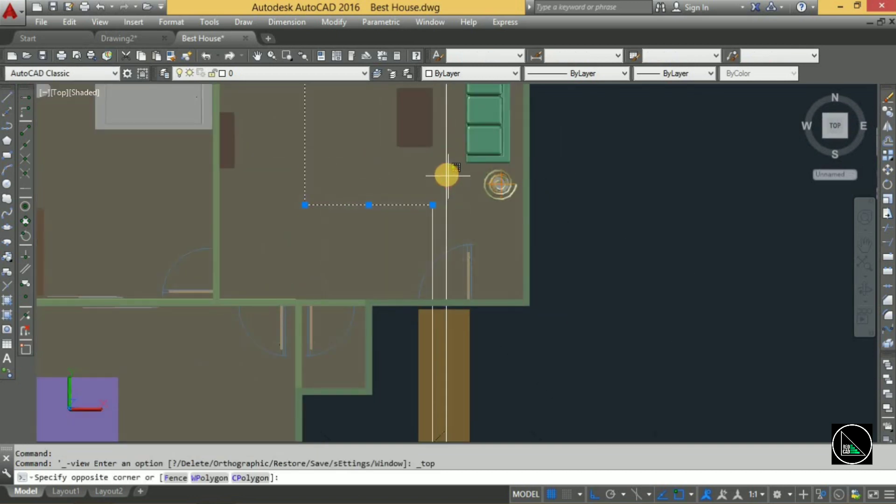
pyautogui.click(445, 195)
pyautogui.press('Escape')
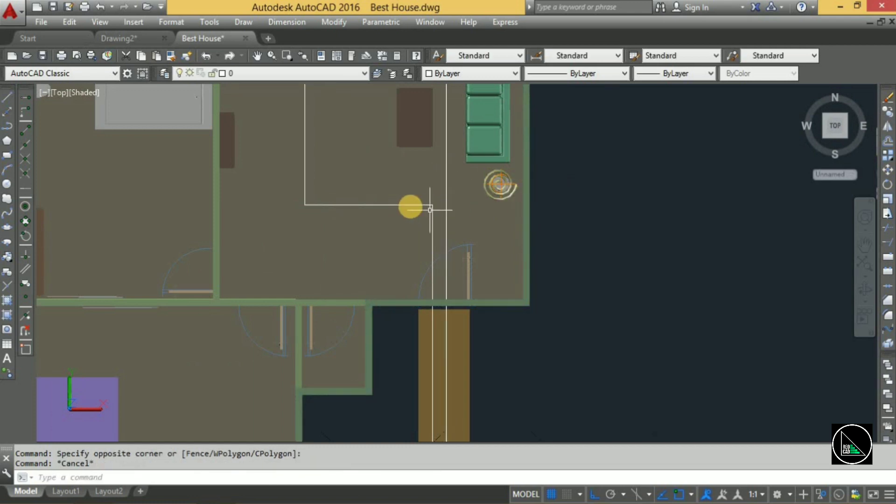
# Select the horizontal and vertical path lines plus the outer curved path
pyautogui.click(395, 205)
pyautogui.click(444, 170)
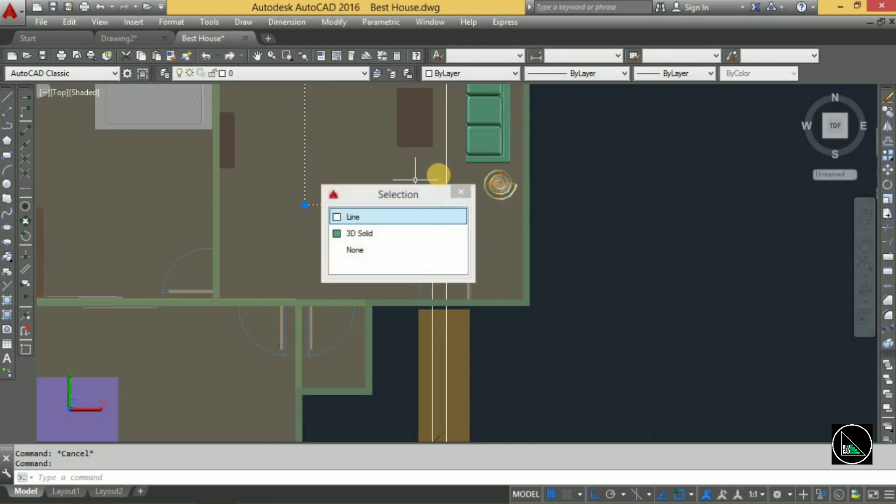
pyautogui.click(447, 210)
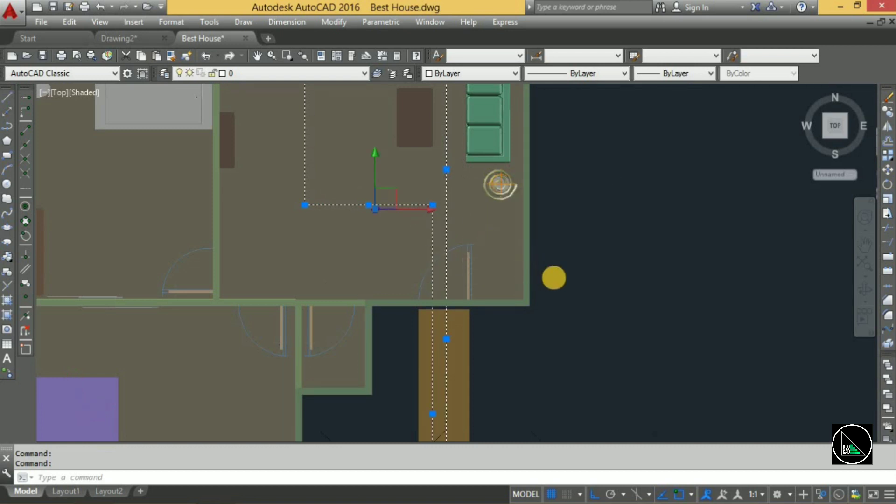
pyautogui.scroll(-4, 551, 278)
pyautogui.moveTo(552, 278); pyautogui.dragTo(540, 262, button='middle')
pyautogui.click(686, 330)
pyautogui.click(610, 270)
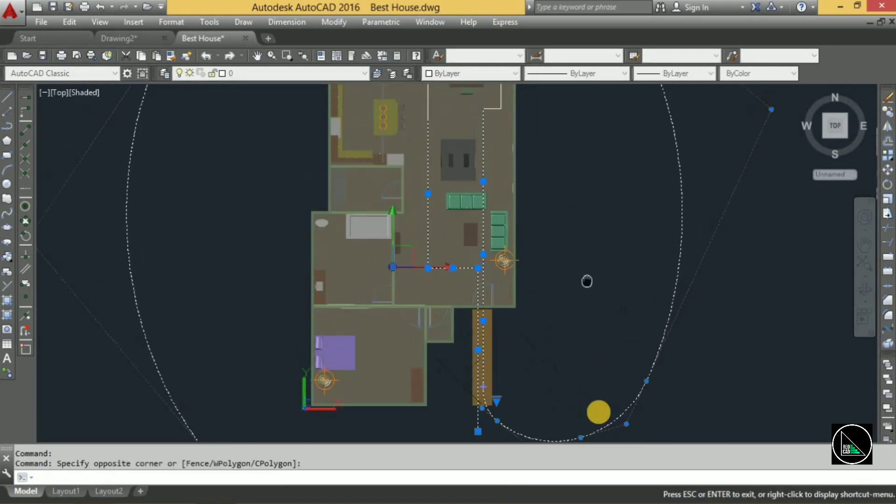
# Add the dining-area, top, left and remaining vertical path lines, choosing Line over the wall solid
pyautogui.moveTo(541, 124); pyautogui.dragTo(543, 316, button='middle')
pyautogui.scroll(5, 495, 255)
pyautogui.click(544, 244)
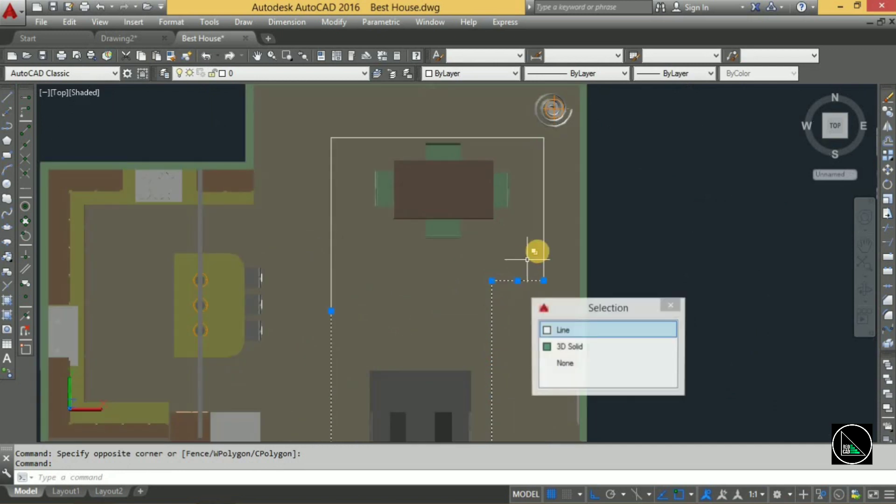
pyautogui.click(499, 139)
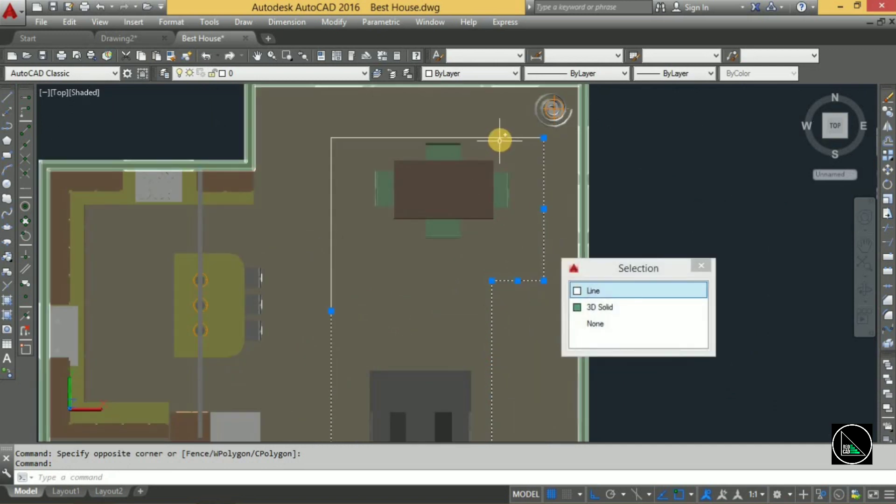
pyautogui.click(331, 180)
pyautogui.scroll(-2, 538, 269)
pyautogui.scroll(-3, 479, 235)
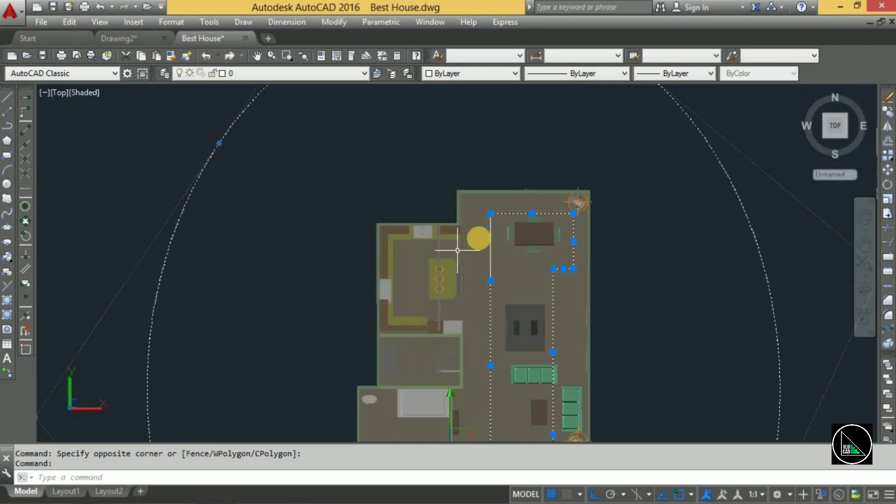
pyautogui.click(490, 235)
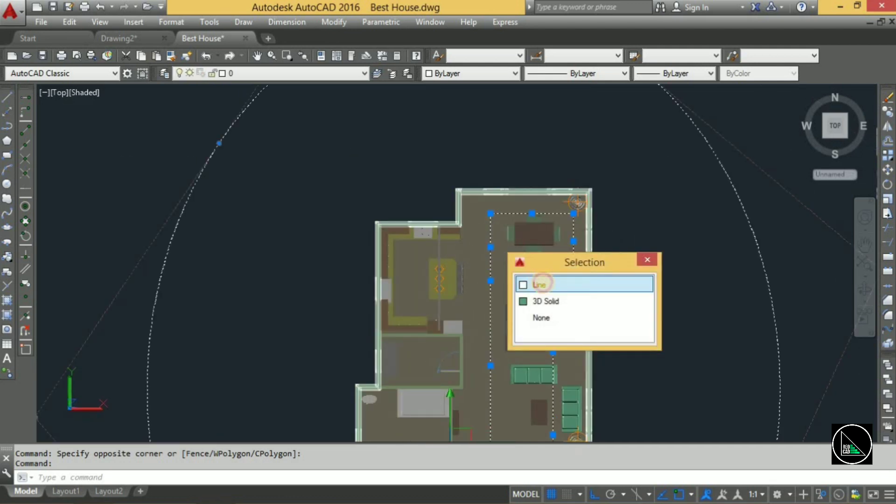
pyautogui.click(541, 284)
pyautogui.scroll(-2, 634, 272)
pyautogui.moveTo(498, 199); pyautogui.dragTo(423, 140, button='middle')
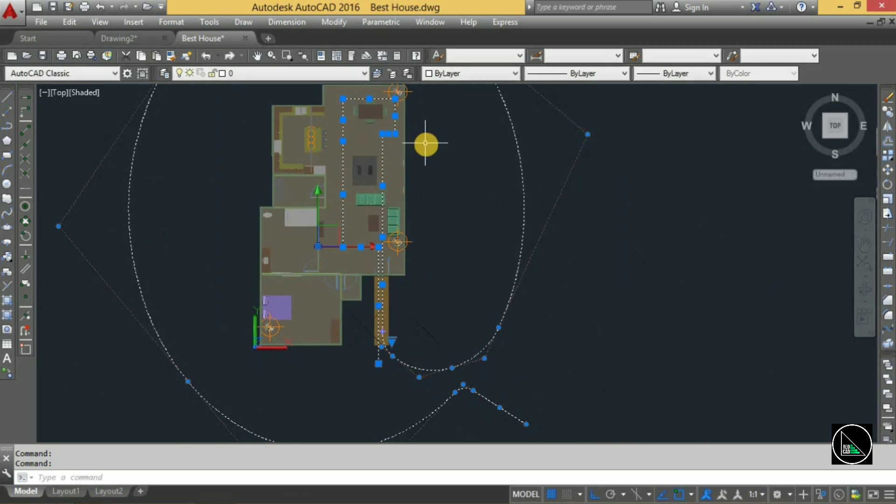
# Join the selected lines and curve into one spline with J, then check the result
pyautogui.write('j')
pyautogui.press('Return')
pyautogui.scroll(-2, 467, 187)
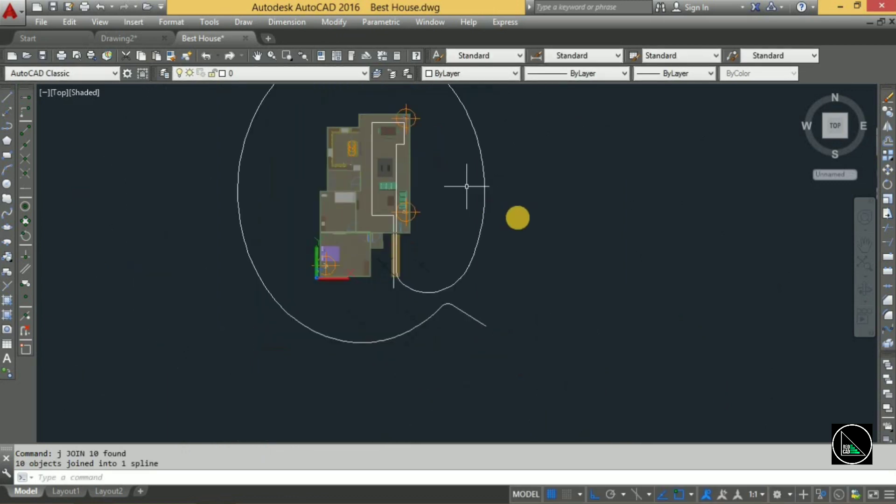
pyautogui.click(516, 217)
pyautogui.click(447, 186)
pyautogui.moveTo(452, 200); pyautogui.dragTo(475, 249, button='middle')
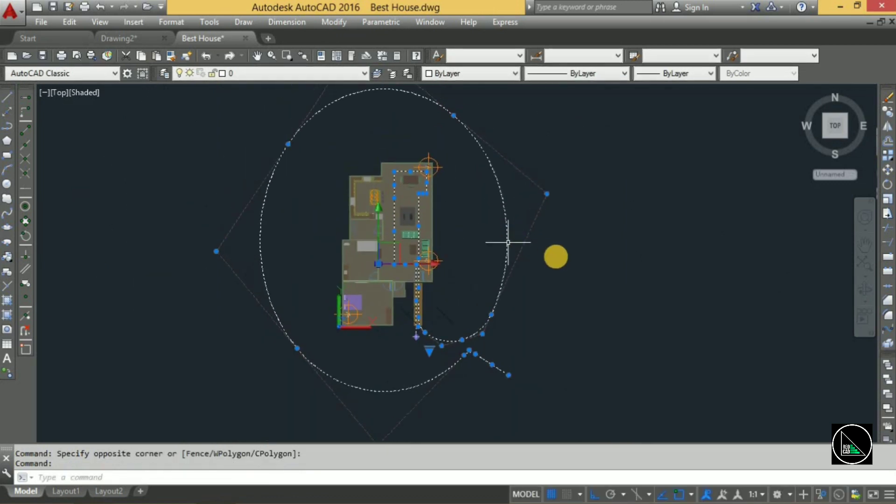
pyautogui.press('Escape')
# In a 3D view, select the path spline and move it along Z to a new height
pyautogui.moveTo(562, 282)
pyautogui.keyDown('shift'); pyautogui.mouseDown(button='middle')
pyautogui.moveTo(539, 192)
pyautogui.moveTo(464, 200)
pyautogui.mouseUp(button='middle'); pyautogui.keyUp('shift')
pyautogui.scroll(2, 464, 200)
pyautogui.scroll(3, 526, 220)
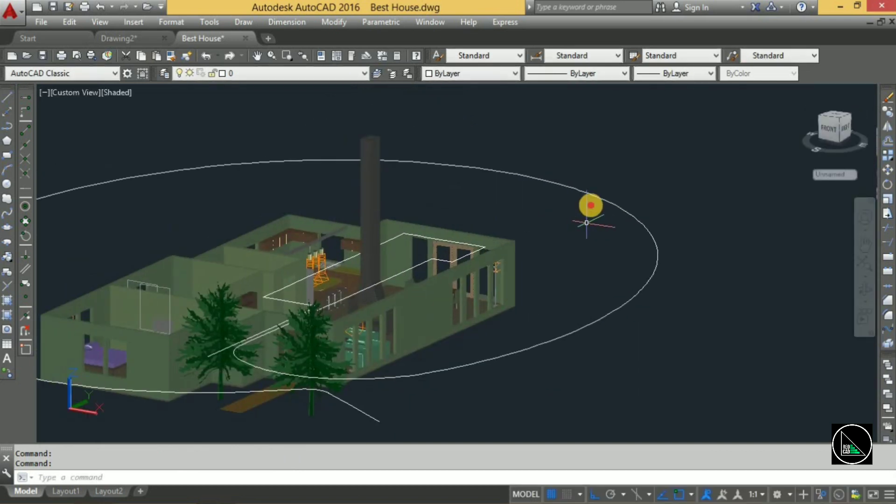
pyautogui.click(593, 208)
pyautogui.click(535, 155)
pyautogui.scroll(-3, 579, 149)
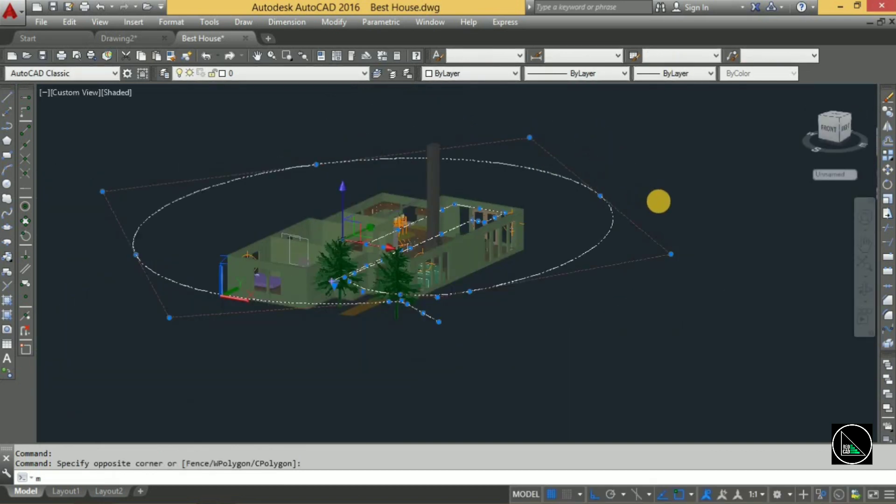
pyautogui.write('m')
pyautogui.press('Return')
pyautogui.click(663, 201)
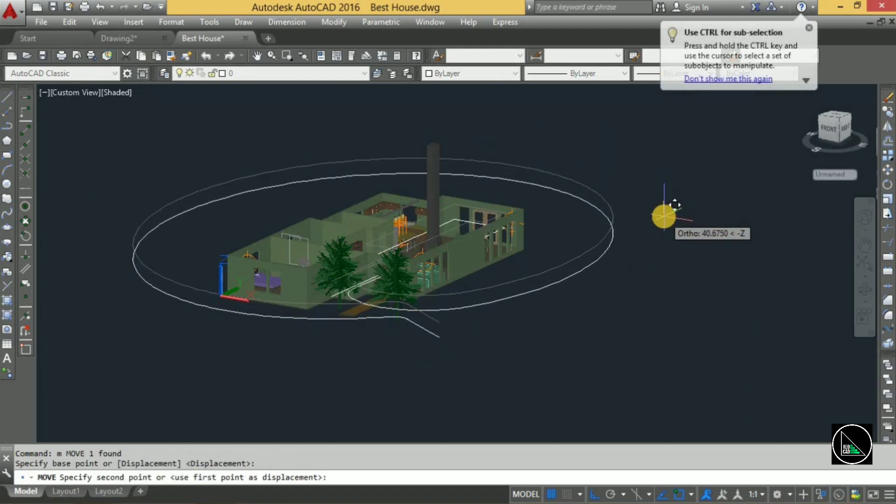
pyautogui.click(664, 217)
# From a near side-on view, move the spline again to fine-tune its mid-wall height
pyautogui.moveTo(625, 289)
pyautogui.keyDown('shift'); pyautogui.mouseDown(button='middle')
pyautogui.moveTo(606, 273)
pyautogui.moveTo(612, 264)
pyautogui.moveTo(588, 289)
pyautogui.moveTo(689, 337)
pyautogui.mouseUp(button='middle'); pyautogui.keyUp('shift')
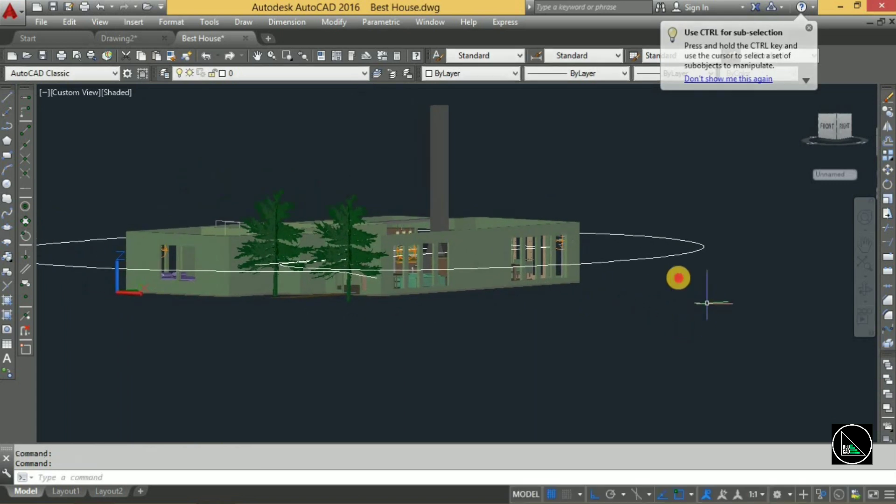
pyautogui.click(707, 301)
pyautogui.click(663, 261)
pyautogui.write('m')
pyautogui.press('Return')
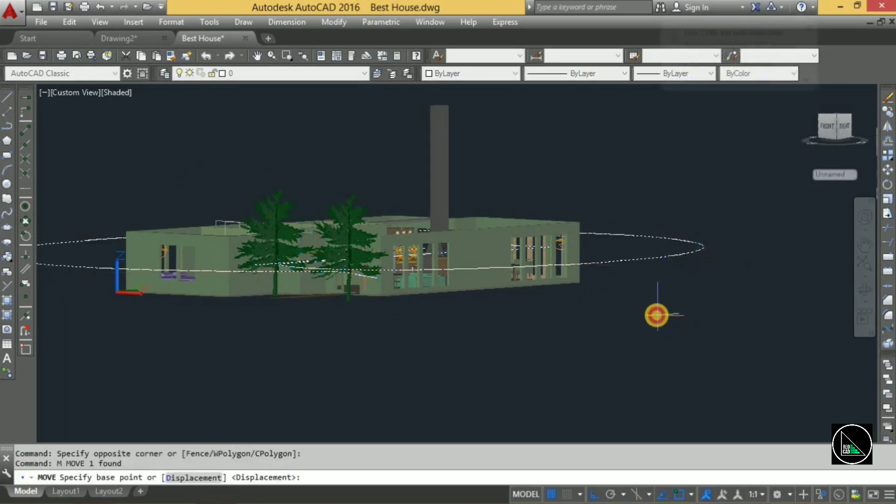
pyautogui.click(657, 316)
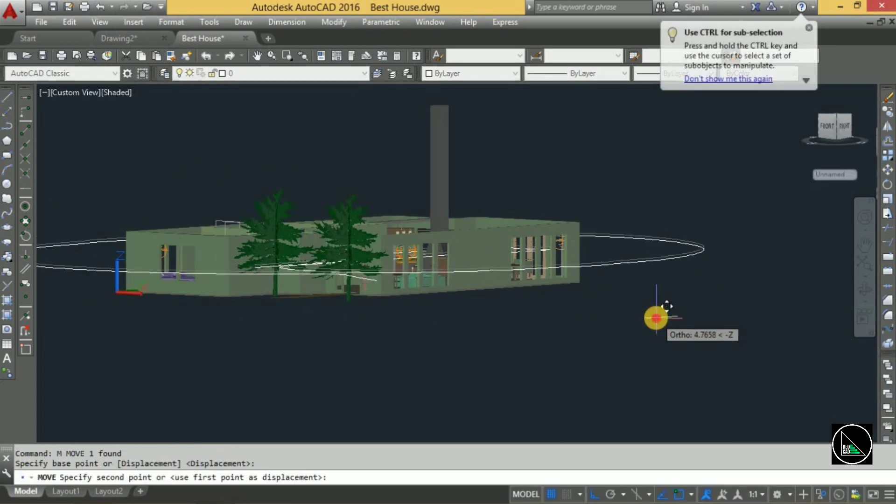
pyautogui.click(654, 315)
pyautogui.moveTo(600, 209)
pyautogui.mouseDown(button='middle')
pyautogui.moveTo(648, 194)
pyautogui.moveTo(666, 212)
pyautogui.moveTo(680, 205)
pyautogui.moveTo(641, 227)
pyautogui.mouseUp(button='middle')
# Zoom in and place a POINT object on the living-room sofa, then zoom back out
pyautogui.scroll(2, 630, 232)
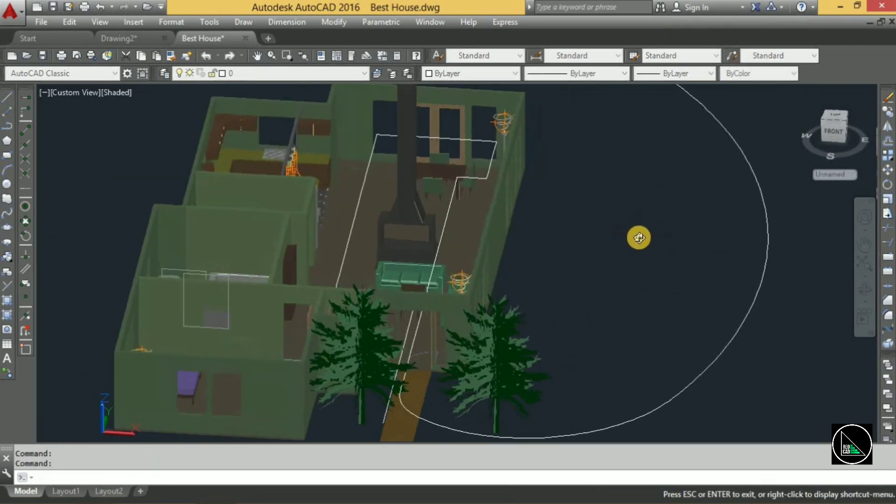
pyautogui.scroll(1, 636, 236)
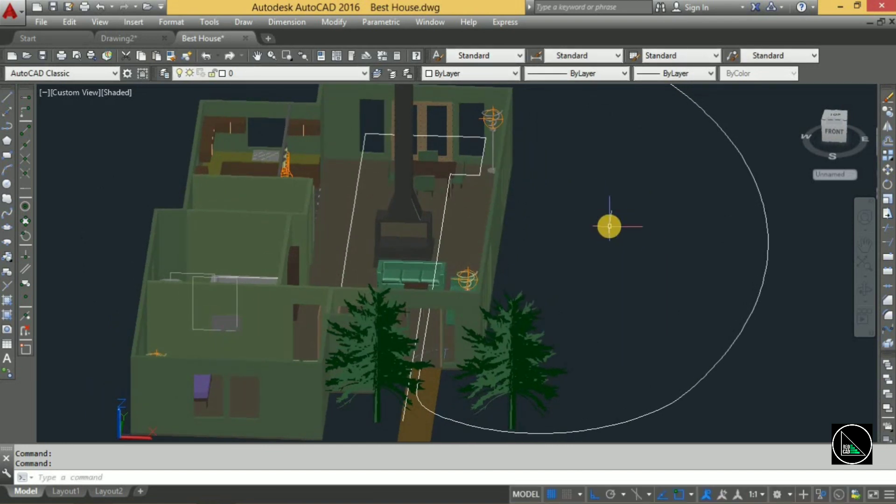
pyautogui.write('pOIn')
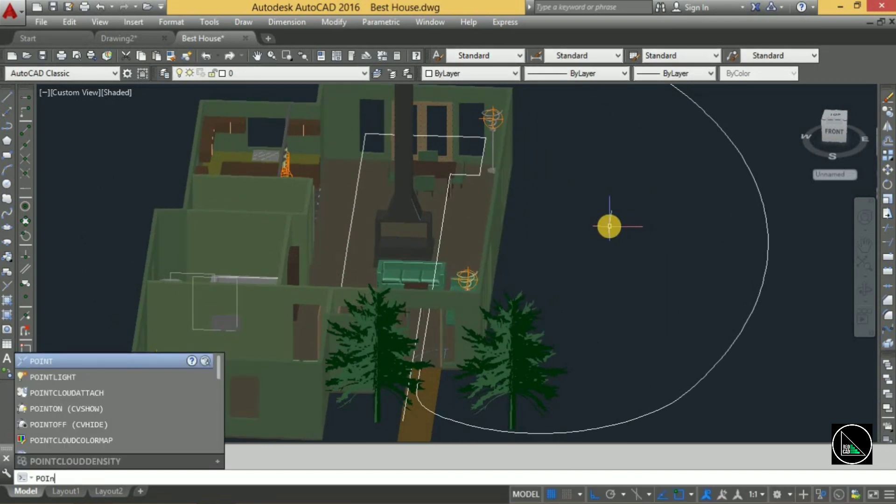
pyautogui.press('Return')
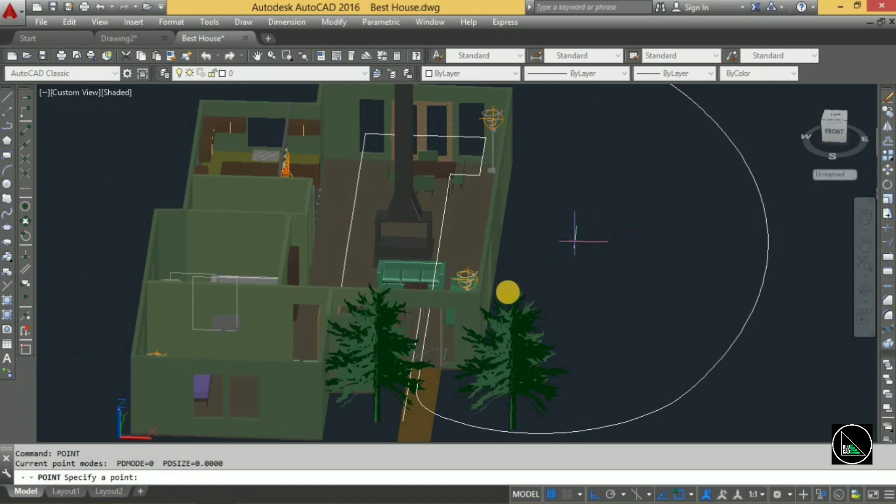
pyautogui.scroll(4, 409, 290)
pyautogui.scroll(3, 377, 279)
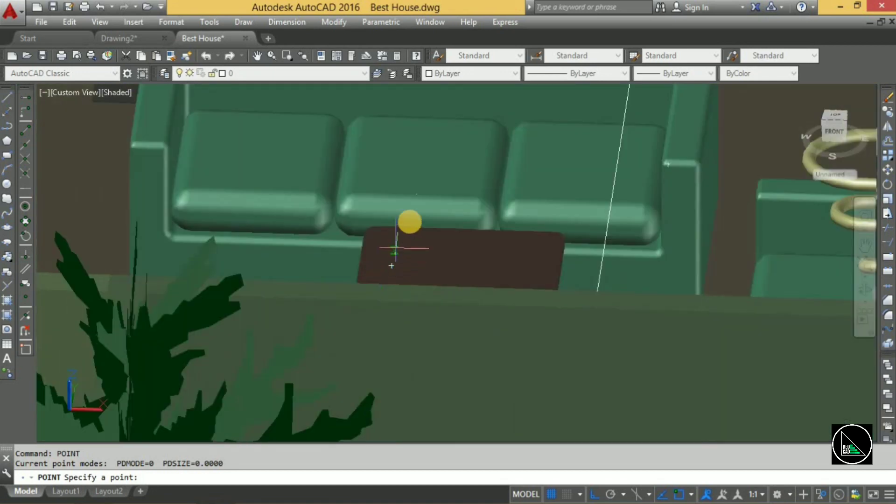
pyautogui.click(416, 195)
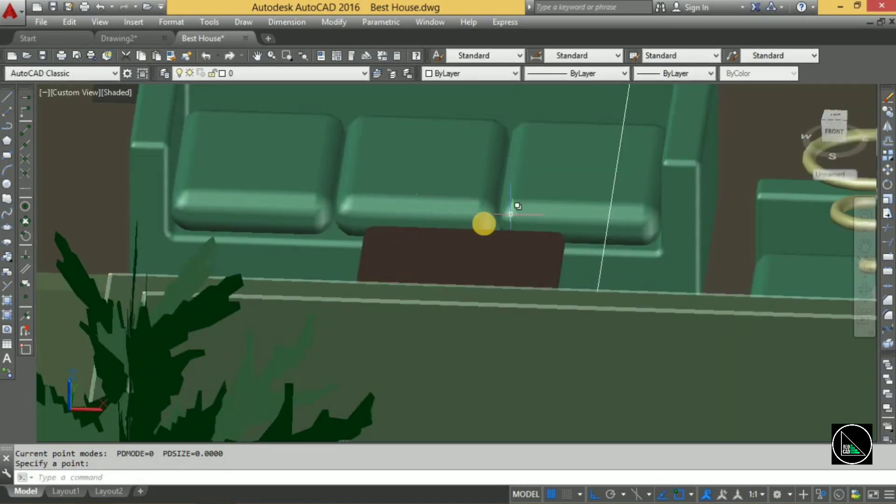
pyautogui.scroll(-3, 484, 226)
pyautogui.scroll(-5, 614, 200)
pyautogui.moveTo(619, 199); pyautogui.dragTo(595, 240, button='middle')
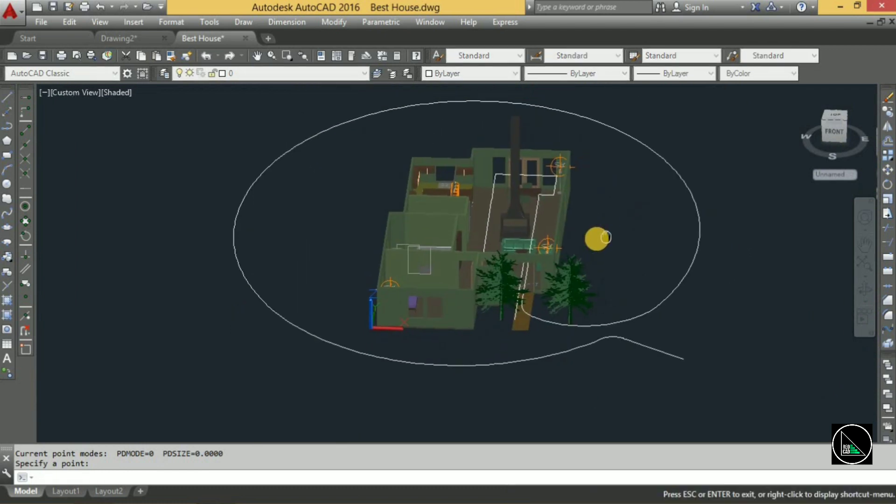
pyautogui.click(593, 208)
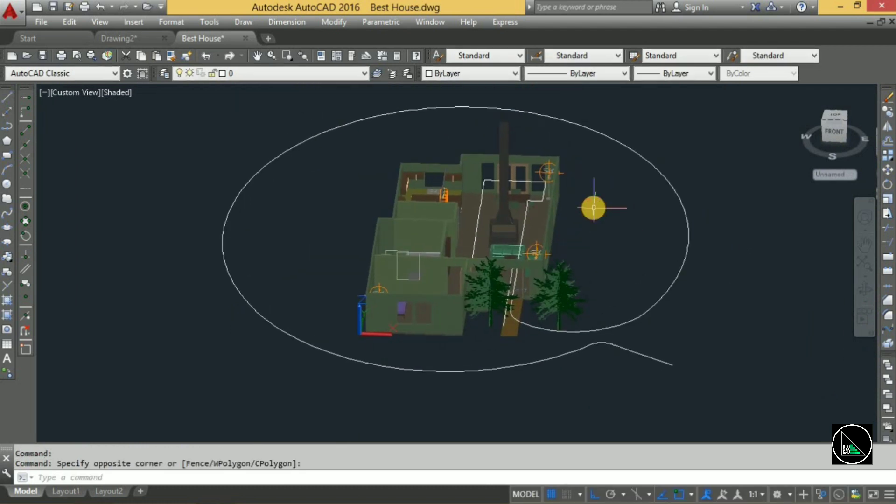
# Open Motion Path Animation and pick the ellipse as camera path, accepting the name Path1
pyautogui.write('ani')
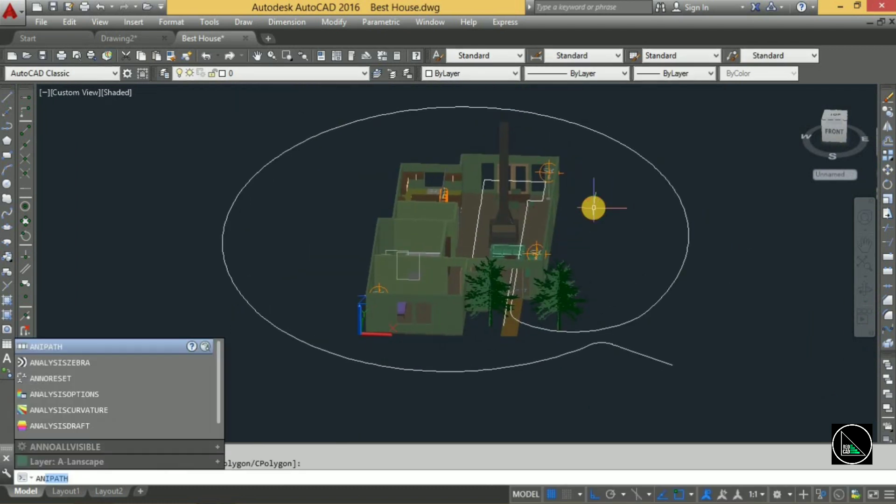
pyautogui.press('Return')
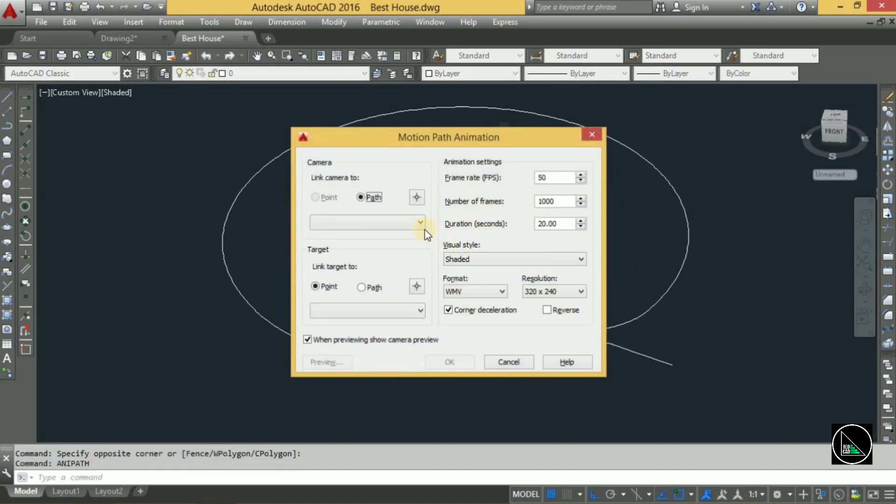
pyautogui.click(417, 198)
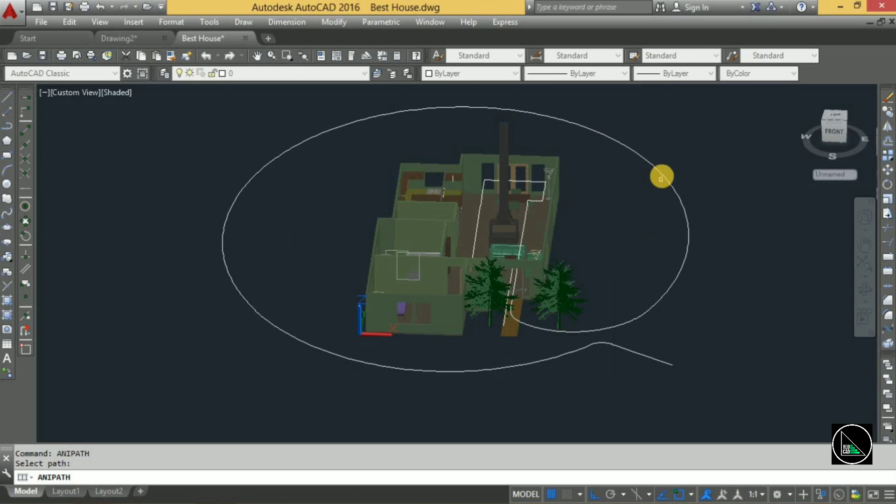
pyautogui.click(661, 179)
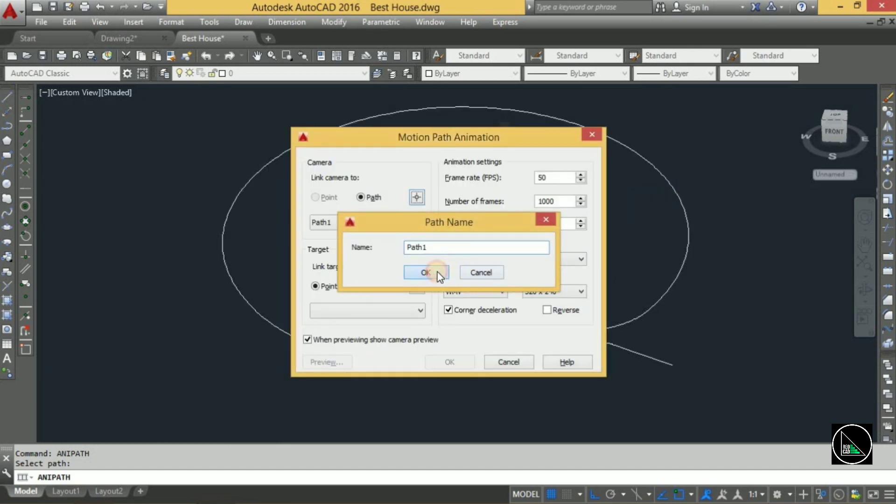
pyautogui.click(439, 271)
# Re-pick the ellipse as the camera path and name it Camera Path
pyautogui.click(395, 223)
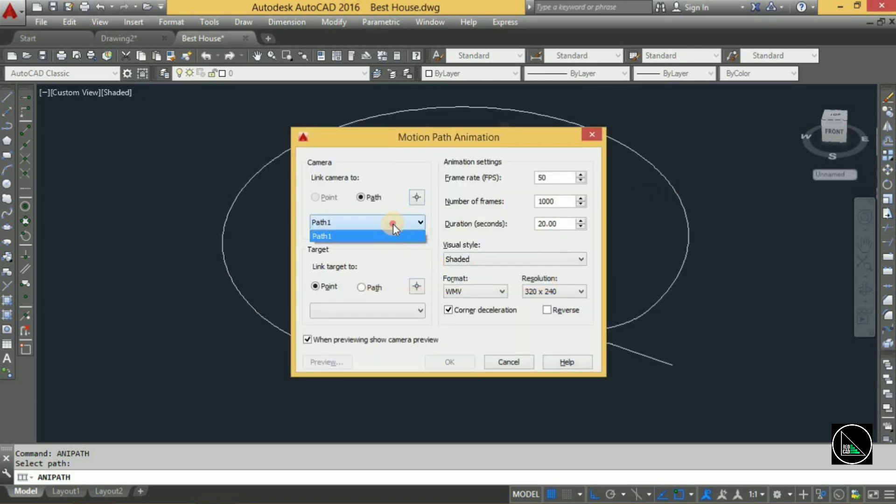
pyautogui.click(417, 197)
pyautogui.click(664, 290)
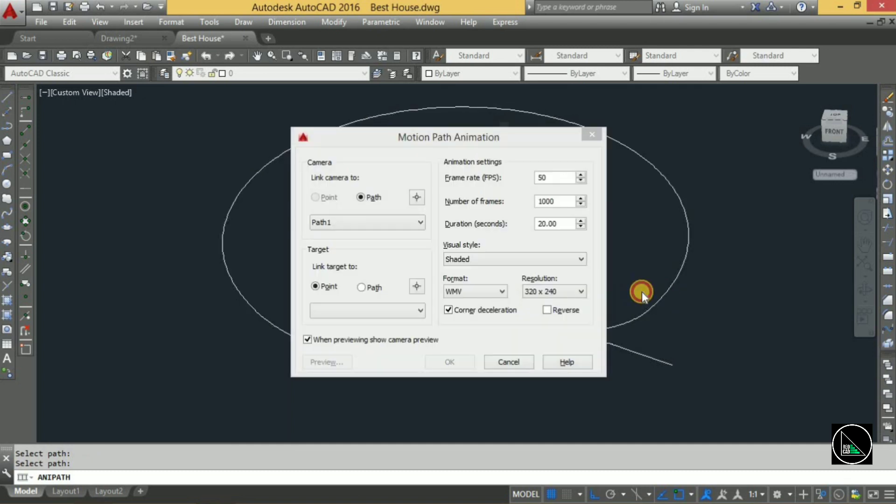
pyautogui.write('Camera Path')
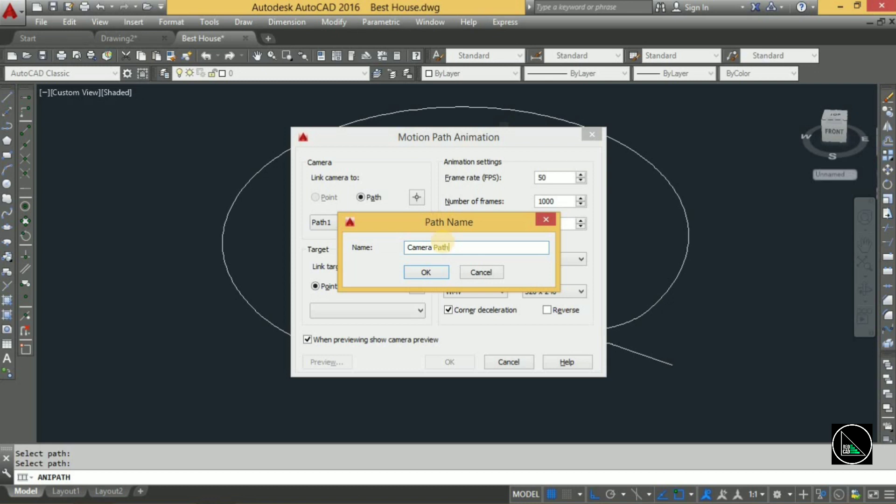
pyautogui.click(431, 274)
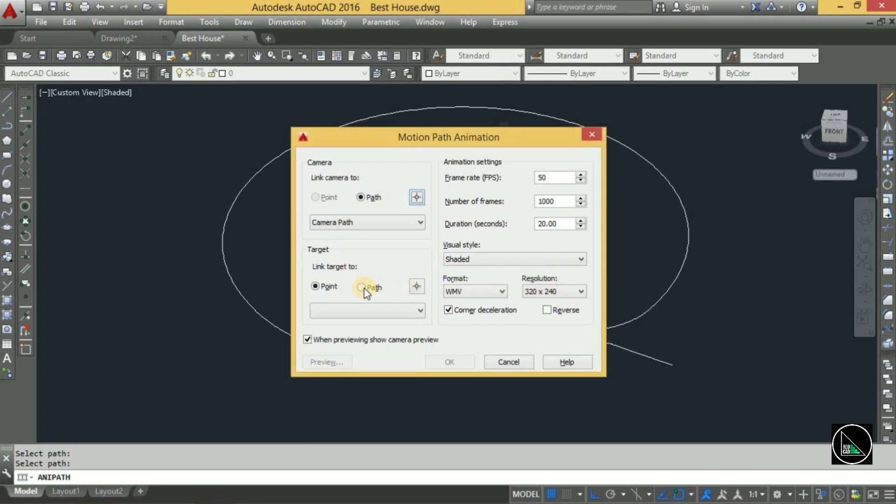
# Snap the camera target to the sofa's midpoint and confirm the point name
pyautogui.click(416, 286)
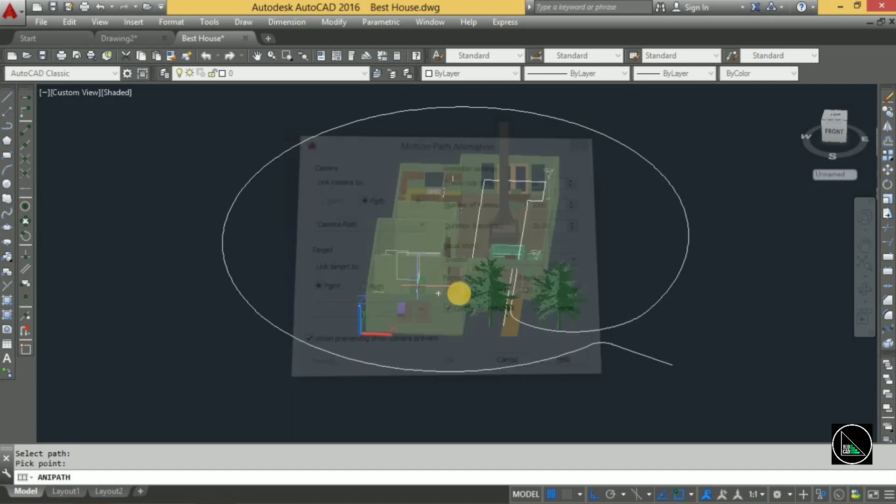
pyautogui.scroll(2, 507, 261)
pyautogui.scroll(2, 510, 250)
pyautogui.scroll(2, 510, 236)
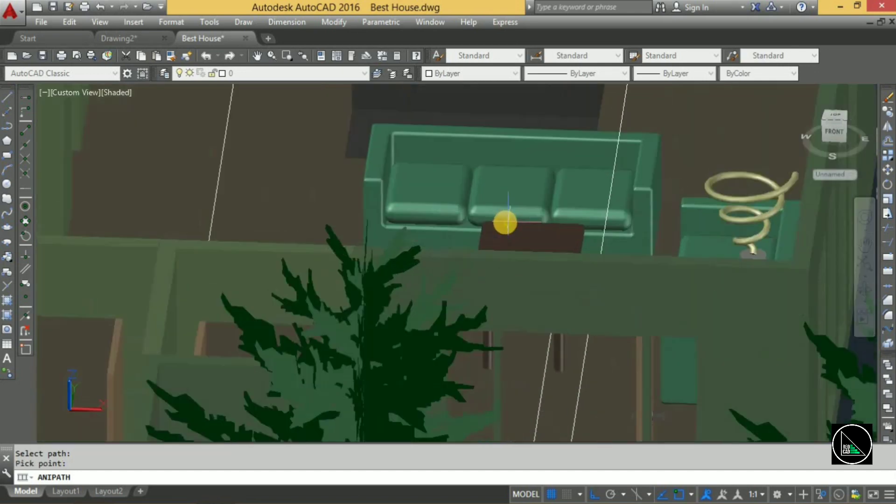
pyautogui.scroll(2, 506, 224)
pyautogui.scroll(2, 512, 221)
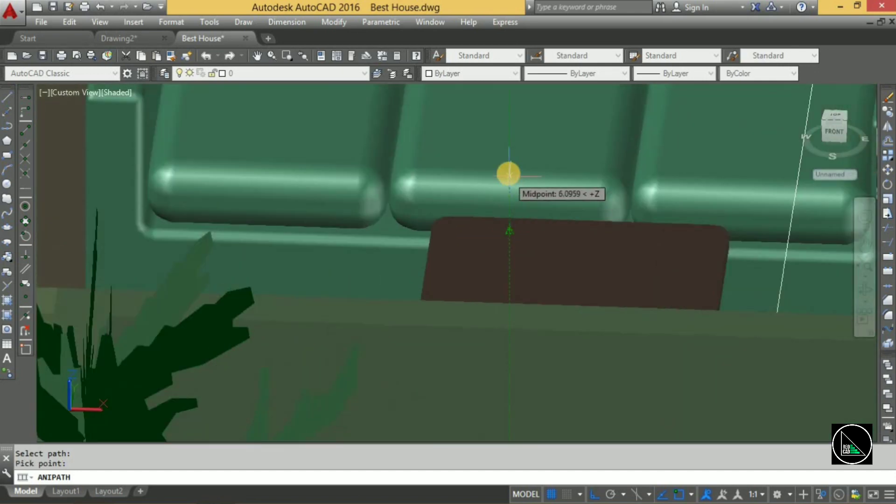
pyautogui.click(509, 170)
pyautogui.write('Camera Target')
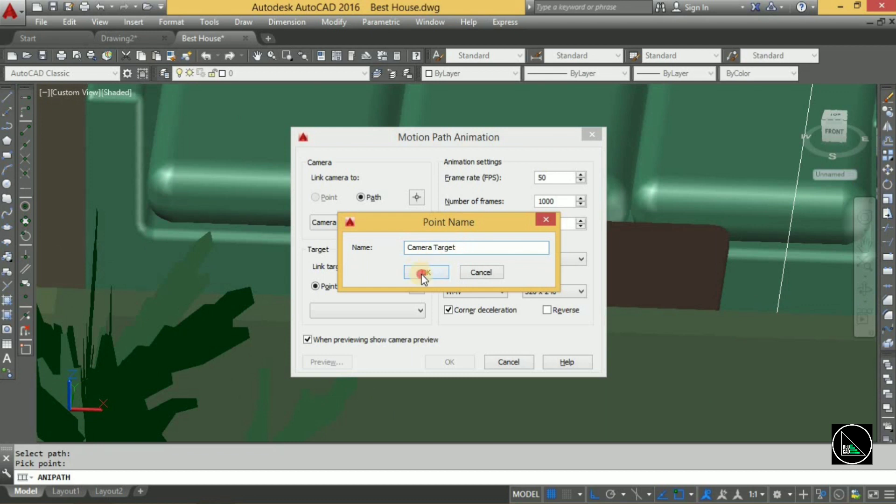
pyautogui.click(421, 274)
pyautogui.click(552, 197)
pyautogui.write('1500')
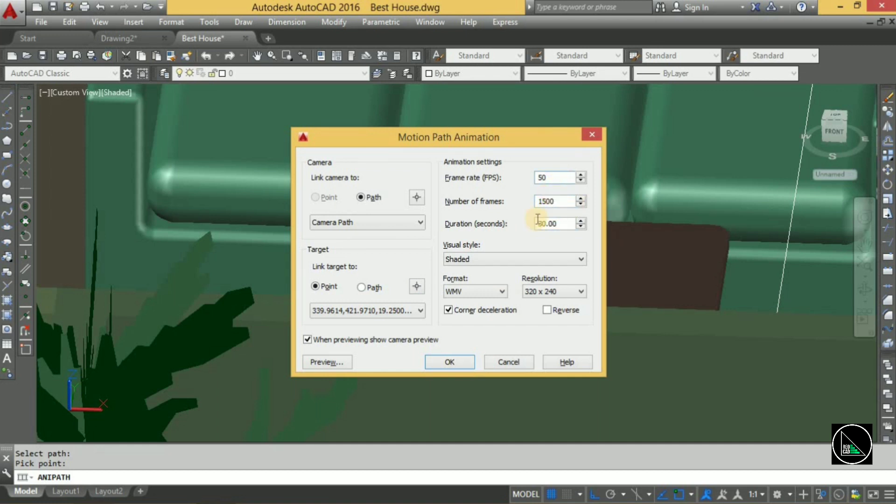
# Keep the Shaded visual style, set AVI format at 1024 x 768, camera preview enabled
pyautogui.click(522, 260)
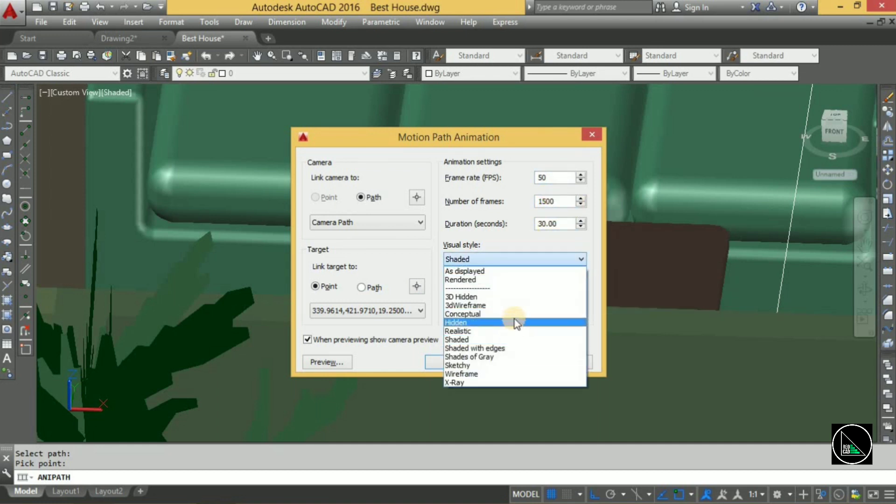
pyautogui.click(513, 340)
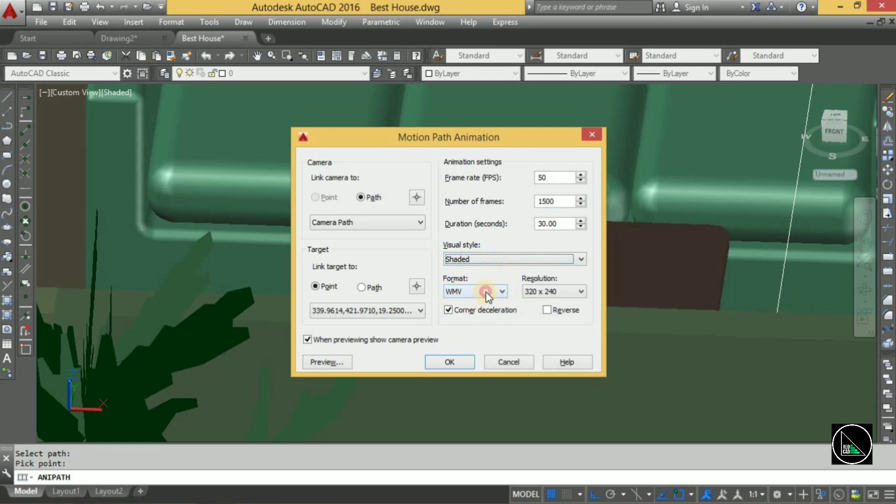
pyautogui.click(486, 294)
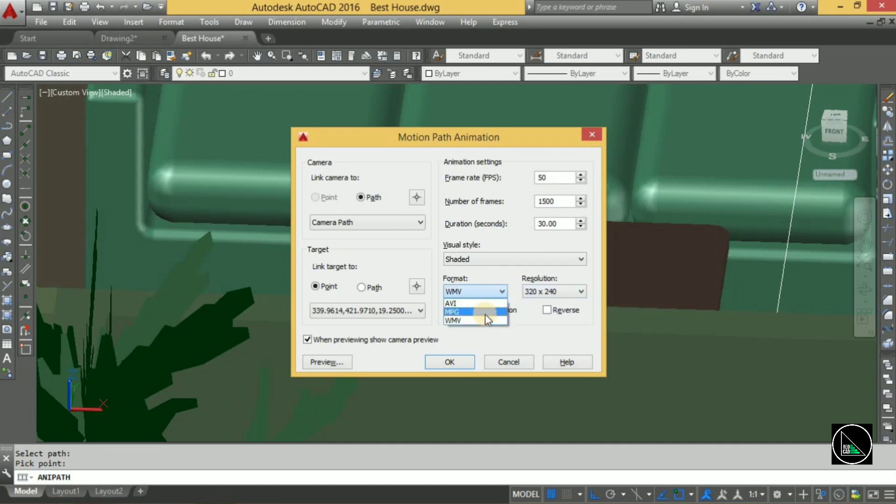
pyautogui.click(482, 303)
pyautogui.click(544, 294)
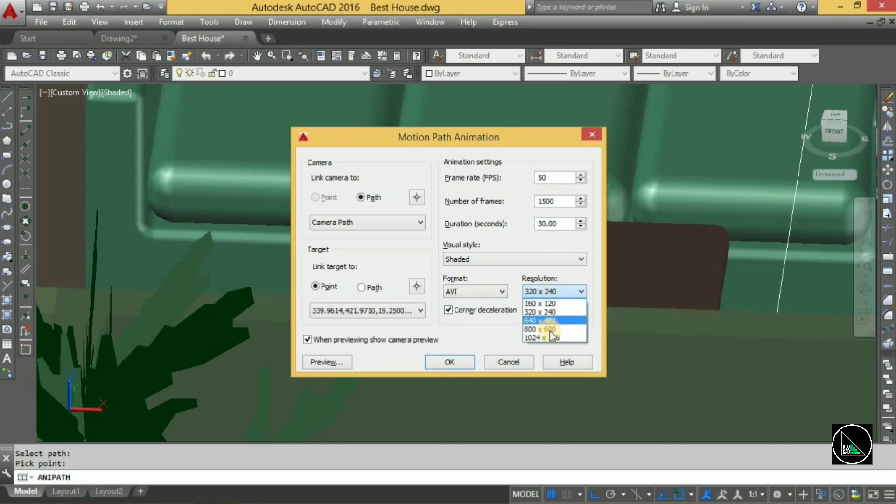
pyautogui.click(546, 337)
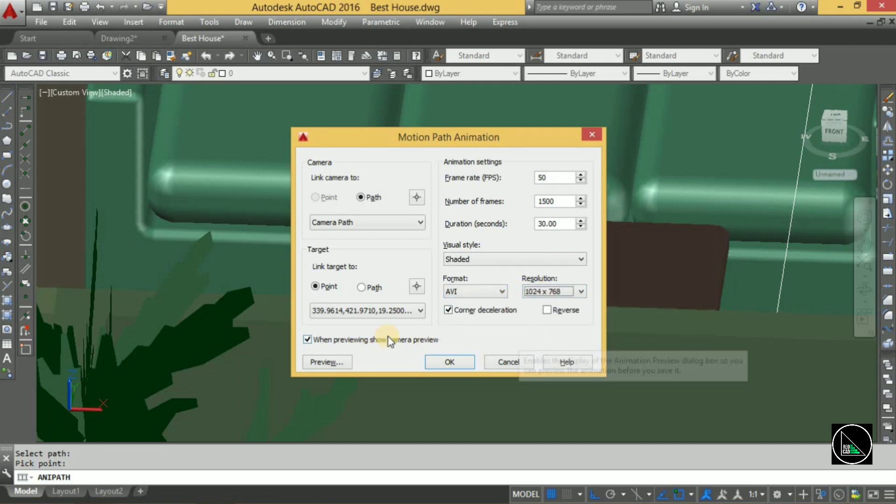
pyautogui.click(308, 339)
pyautogui.click(308, 340)
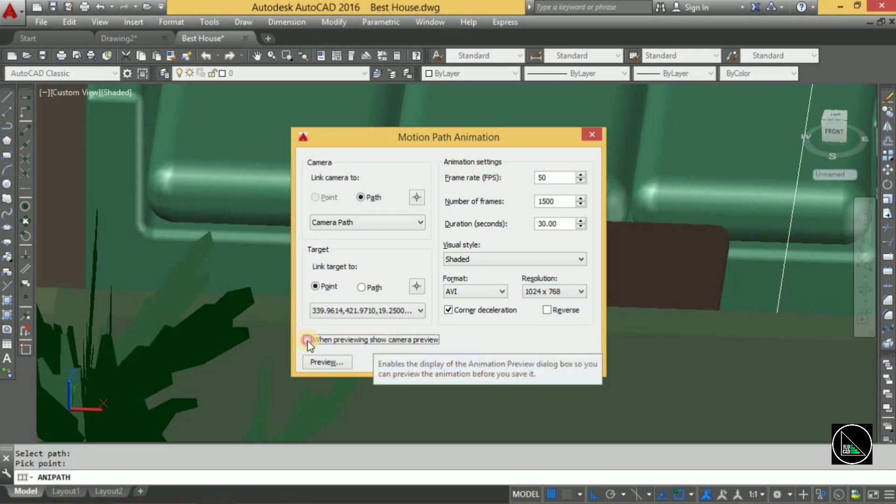
# Revisit target picking, orbit the house, and return to the settings with the target unchanged
pyautogui.click(412, 287)
pyautogui.scroll(-3, 462, 266)
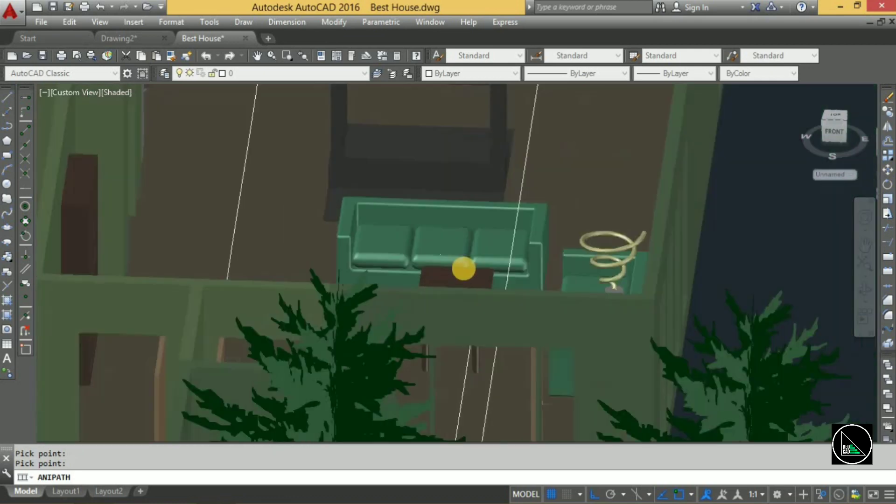
pyautogui.scroll(-3, 510, 264)
pyautogui.scroll(-2, 602, 279)
pyautogui.scroll(-2, 602, 276)
pyautogui.keyDown('shift'); pyautogui.moveTo(593, 262); pyautogui.dragTo(574, 253, button='middle'); pyautogui.keyUp('shift')
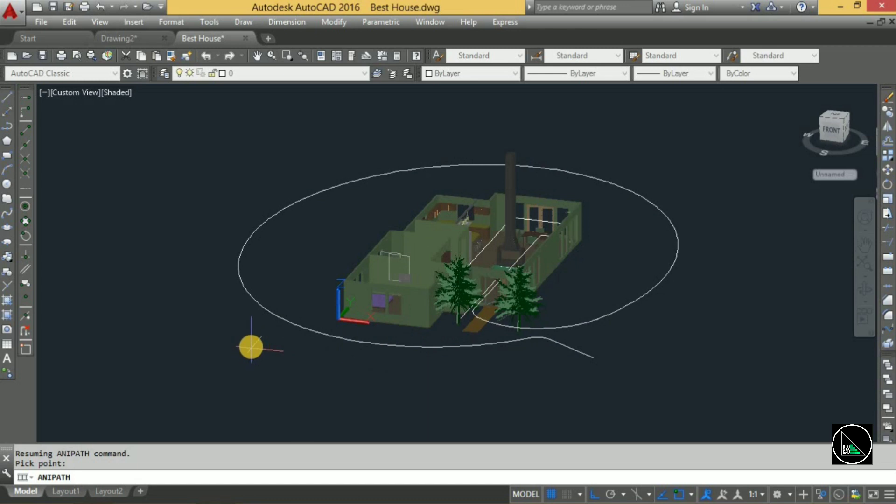
pyautogui.click(251, 346)
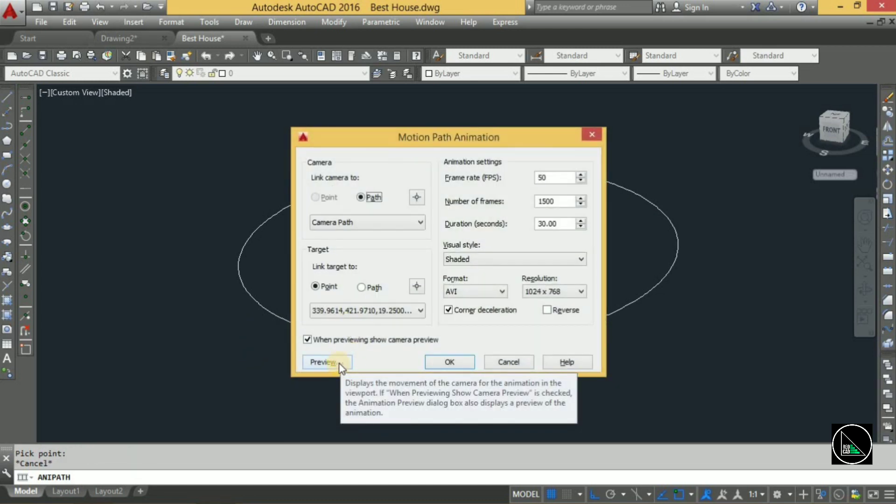
# Preview the camera walkthrough, scrubbing ahead to the end and switching the preview style to Realistic
pyautogui.click(339, 364)
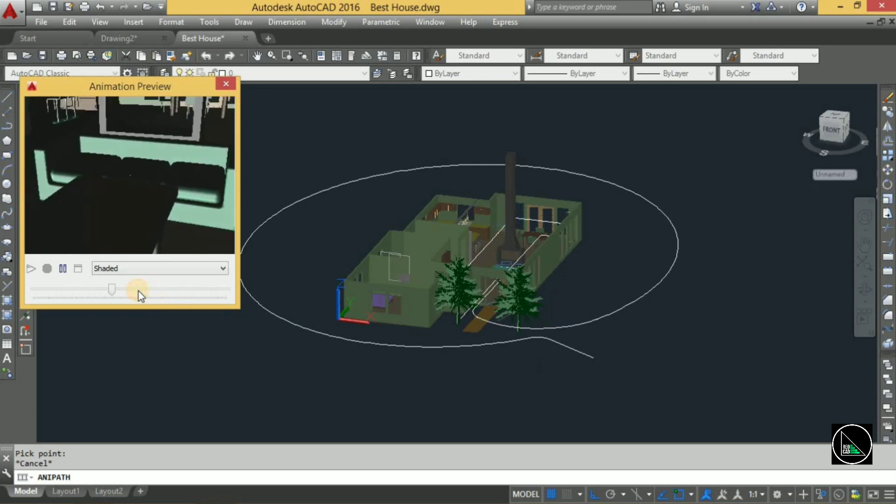
pyautogui.click(186, 289)
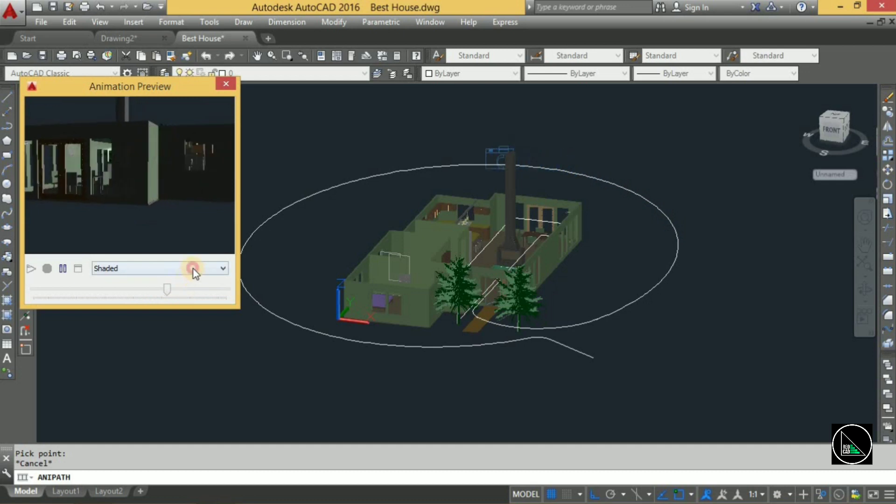
pyautogui.click(194, 269)
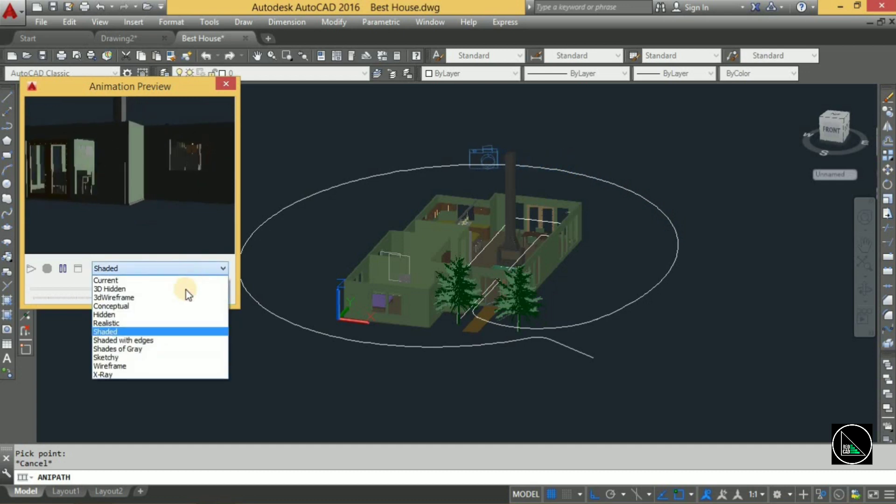
pyautogui.click(177, 324)
pyautogui.click(181, 335)
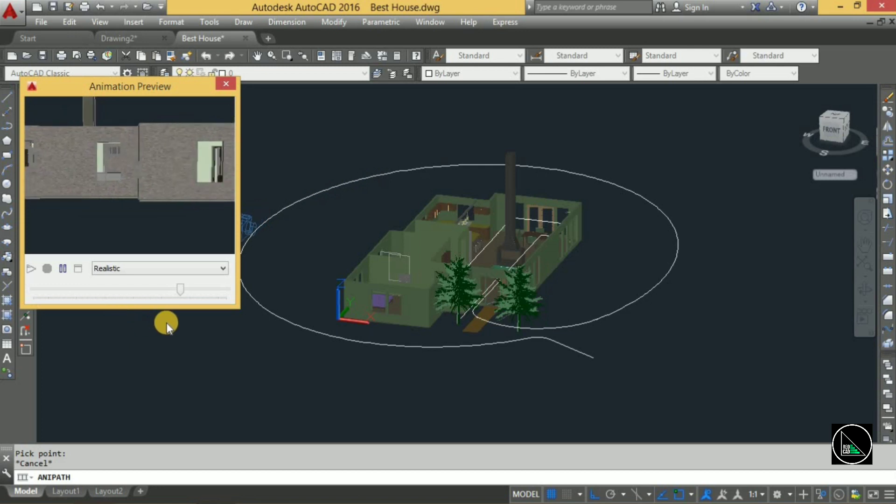
pyautogui.click(192, 268)
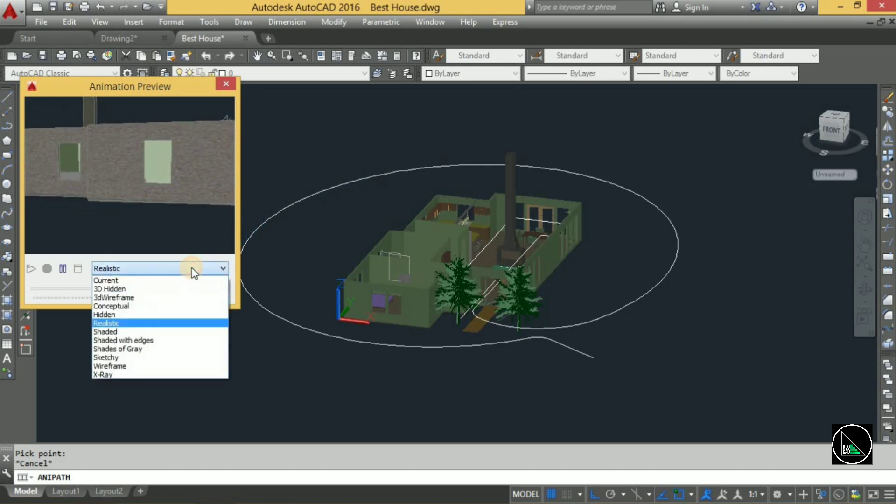
pyautogui.click(211, 287)
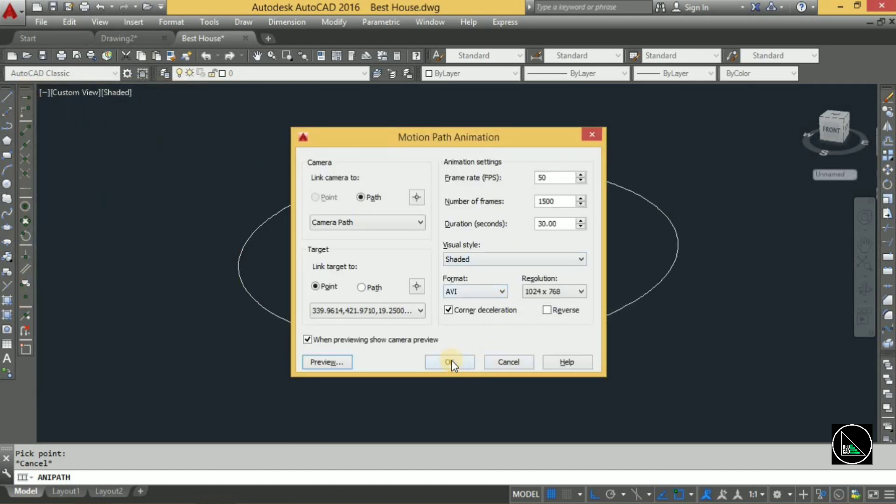
# Close the Motion Path Animation settings and bring up the object isolation options
pyautogui.click(508, 362)
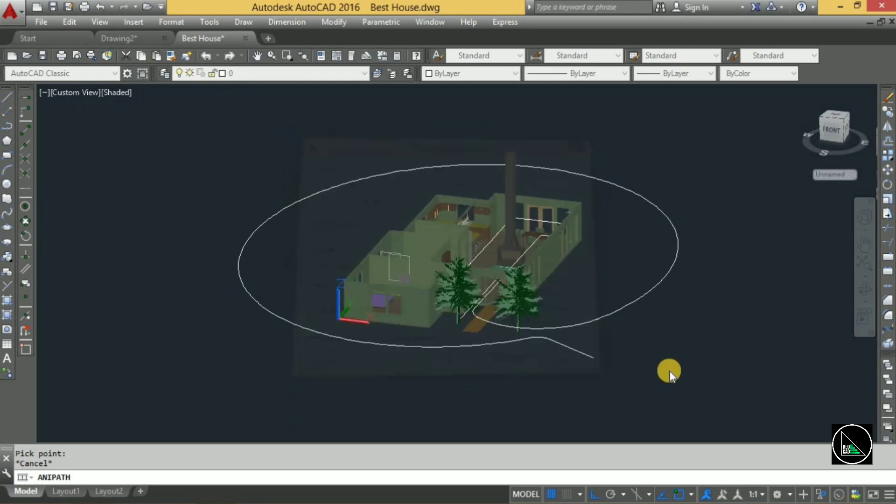
pyautogui.click(723, 373)
pyautogui.click(726, 326)
pyautogui.rightClick(726, 326)
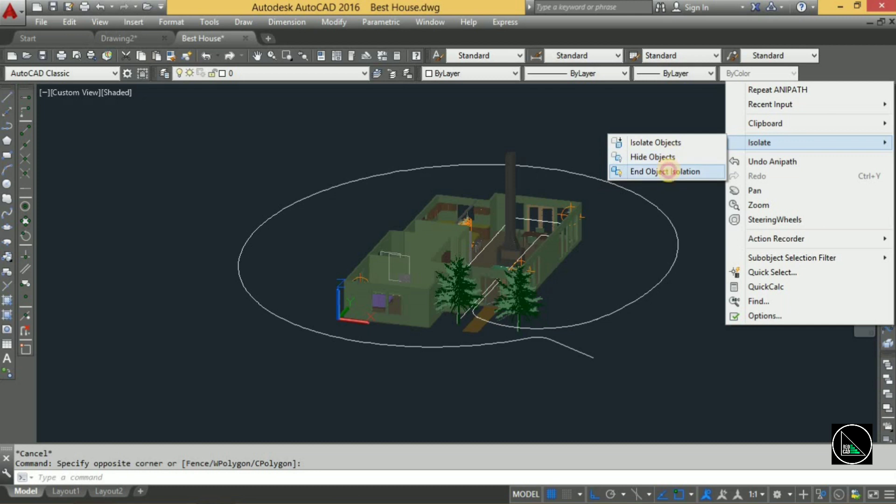
# End object isolation so the house roof reappears
pyautogui.click(670, 171)
pyautogui.click(724, 206)
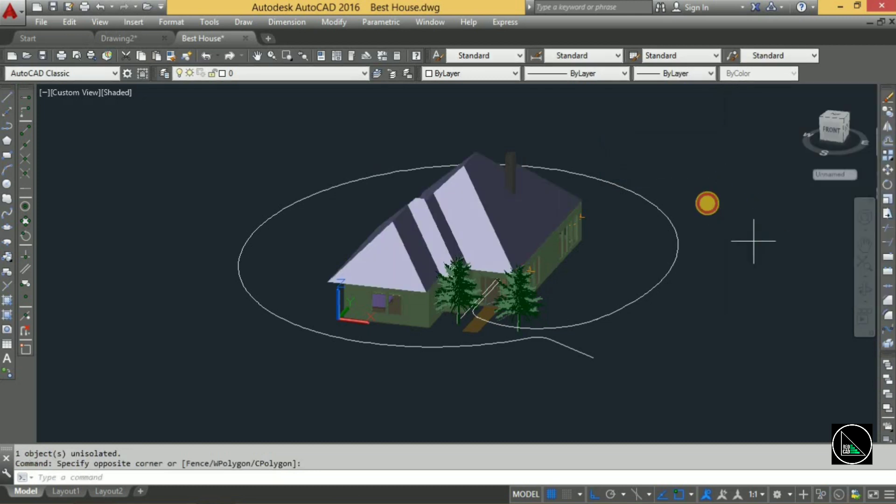
pyautogui.click(737, 232)
pyautogui.moveTo(736, 232); pyautogui.dragTo(718, 207)
pyautogui.write('an')
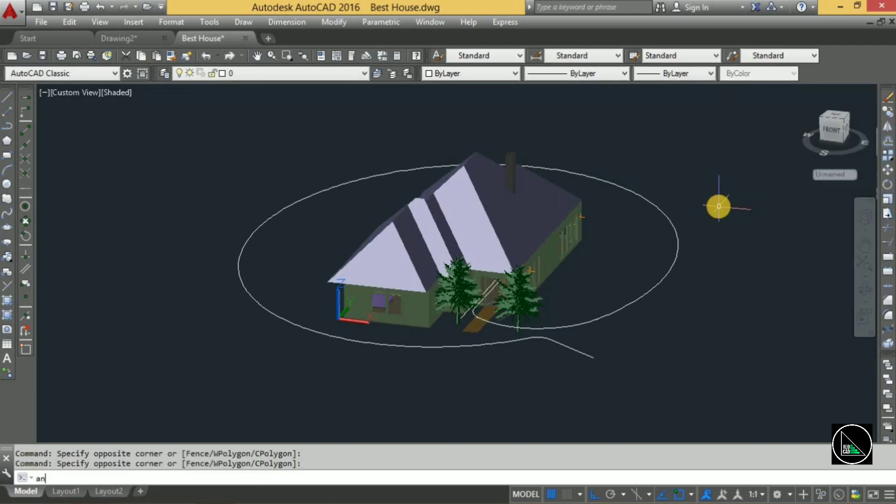
# Start ANIPATH and set the ellipse as the camera path, accepting its name
pyautogui.write('ipath')
pyautogui.press('Return')
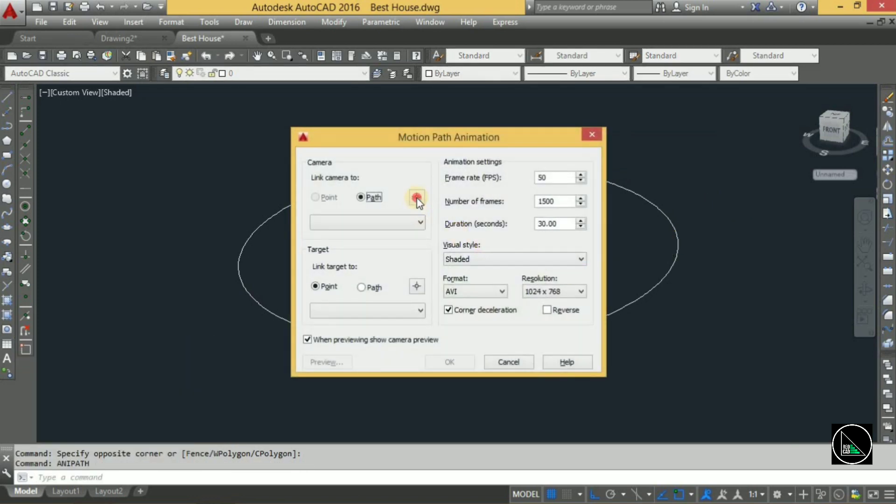
pyautogui.click(416, 197)
pyautogui.click(632, 302)
pyautogui.write('Camera Path')
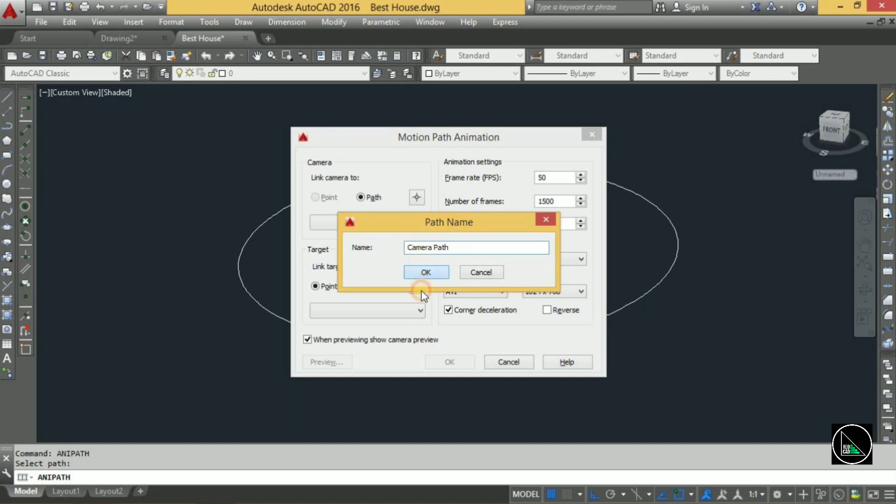
pyautogui.click(422, 276)
# Set the animation target at the sofa's midpoint, named Camera Target
pyautogui.click(414, 284)
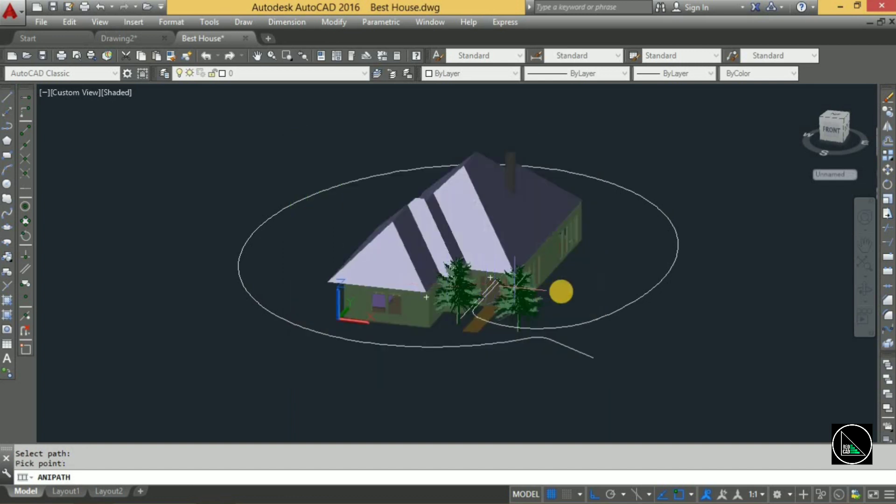
pyautogui.moveTo(573, 284)
pyautogui.keyDown('shift'); pyautogui.mouseDown(button='middle')
pyautogui.moveTo(530, 282)
pyautogui.moveTo(520, 267)
pyautogui.moveTo(497, 285)
pyautogui.mouseUp(button='middle'); pyautogui.keyUp('shift')
pyautogui.scroll(3, 496, 285)
pyautogui.scroll(2, 493, 304)
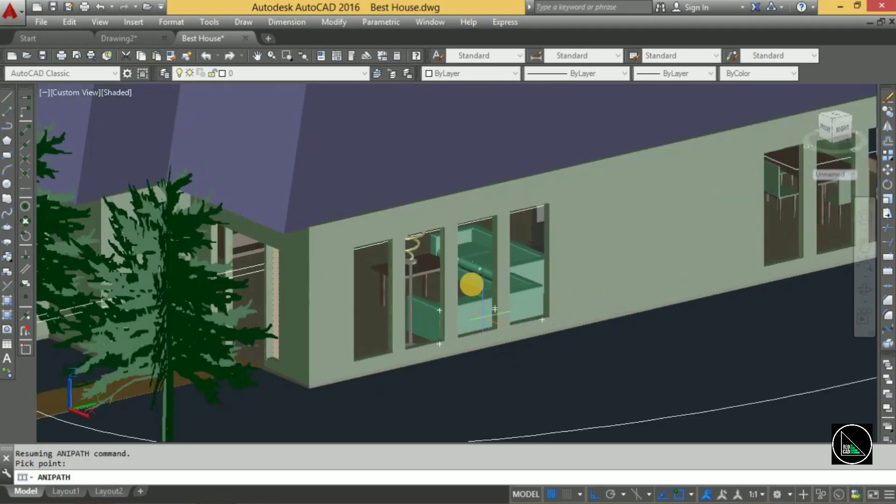
pyautogui.scroll(2, 476, 266)
pyautogui.scroll(2, 471, 259)
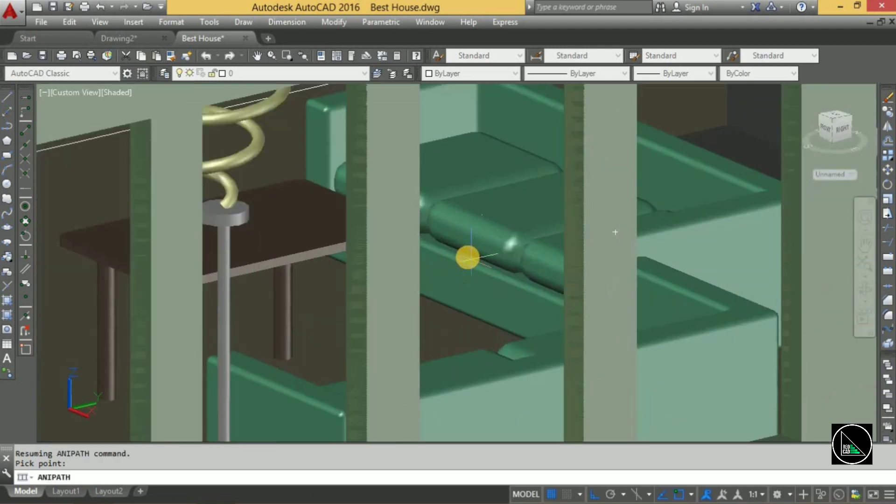
pyautogui.click(476, 216)
pyautogui.write('Camera Target')
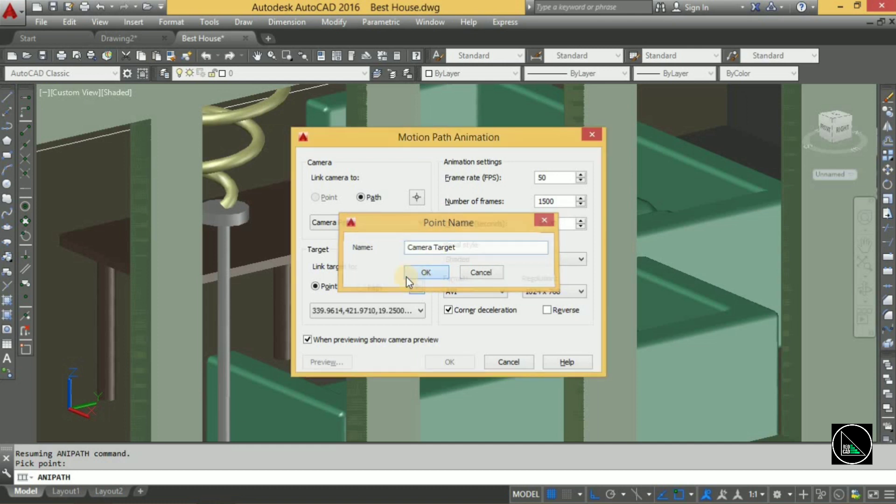
pyautogui.click(426, 273)
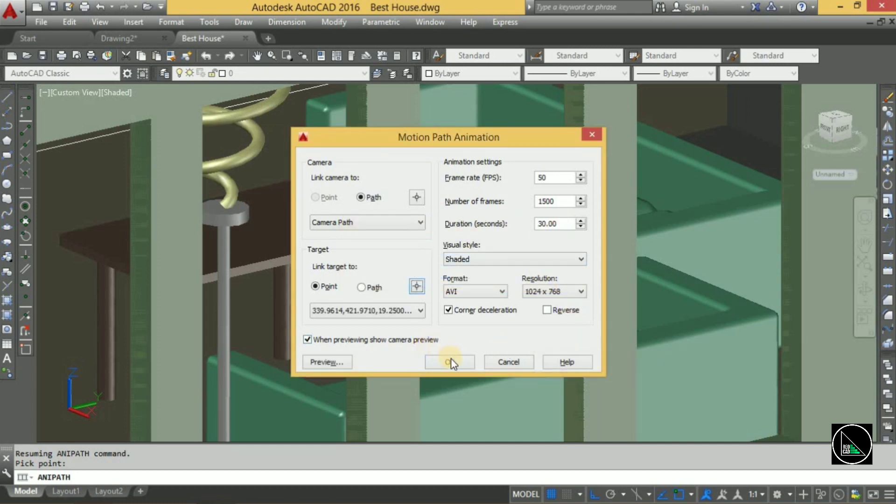
# Begin a new pick for the camera's target point
pyautogui.click(416, 287)
pyautogui.scroll(-4, 533, 359)
pyautogui.scroll(-3, 533, 360)
# Orbit the house and pick a new point as the camera target
pyautogui.scroll(-3, 534, 360)
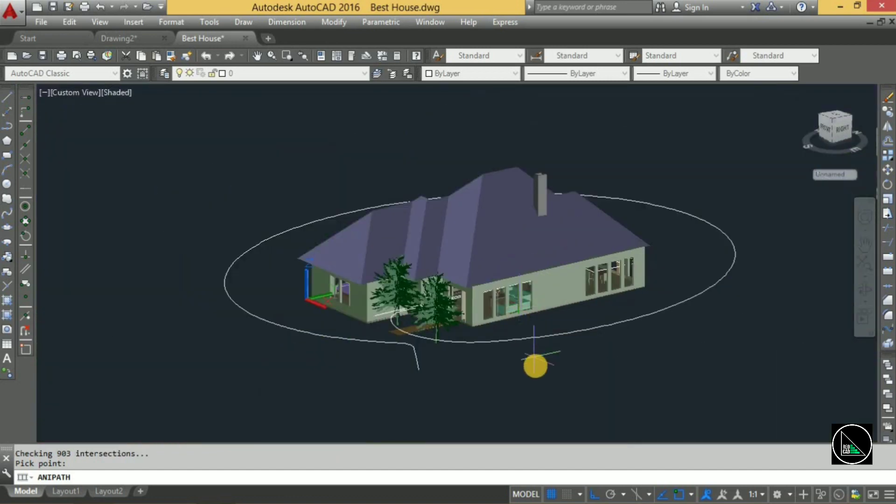
pyautogui.keyDown('shift'); pyautogui.moveTo(543, 365); pyautogui.dragTo(564, 377, button='middle'); pyautogui.keyUp('shift')
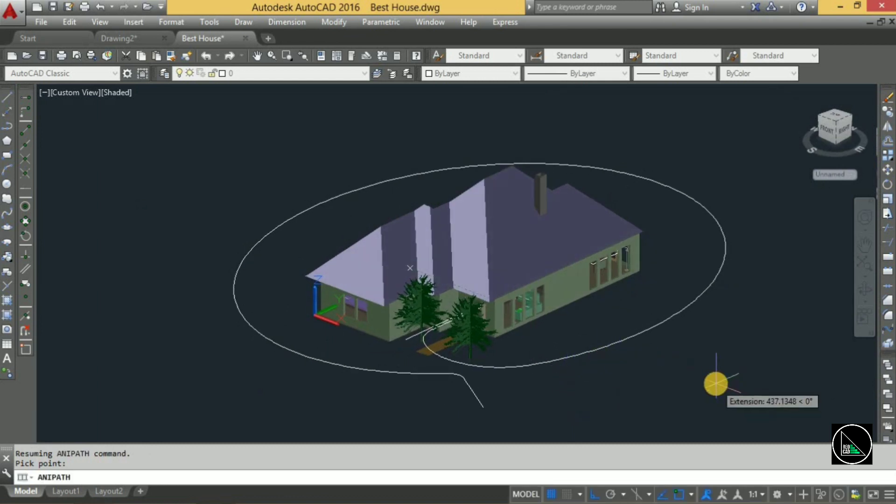
pyautogui.click(734, 353)
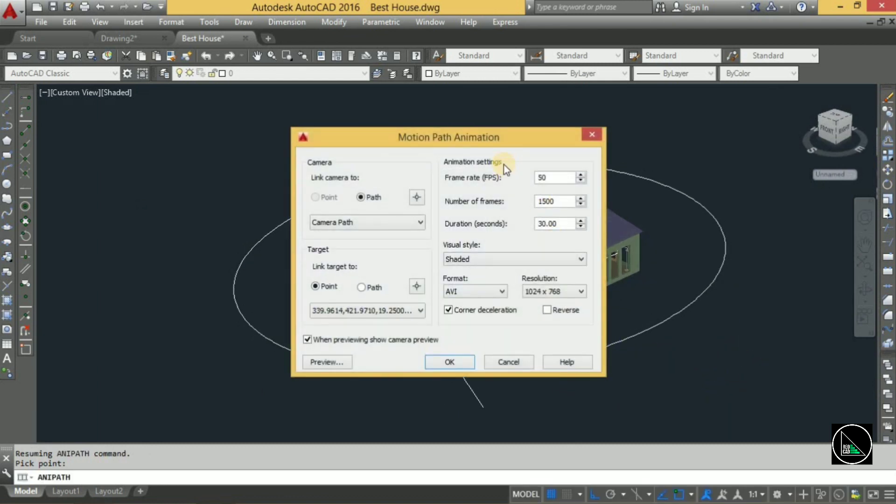
# Move the animation settings to the top-left and preview the walkthrough
pyautogui.moveTo(483, 142); pyautogui.dragTo(277, 104)
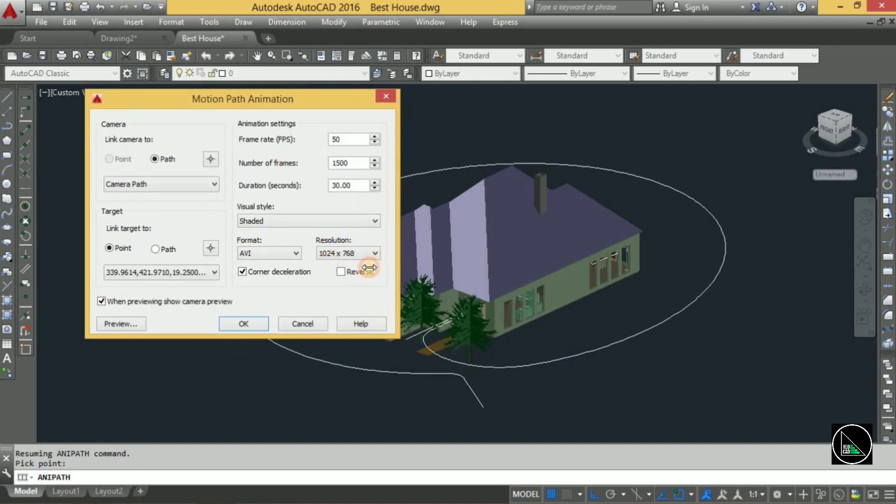
pyautogui.moveTo(281, 91)
pyautogui.mouseDown()
pyautogui.moveTo(220, 47)
pyautogui.moveTo(217, 16)
pyautogui.moveTo(226, 19)
pyautogui.mouseUp()
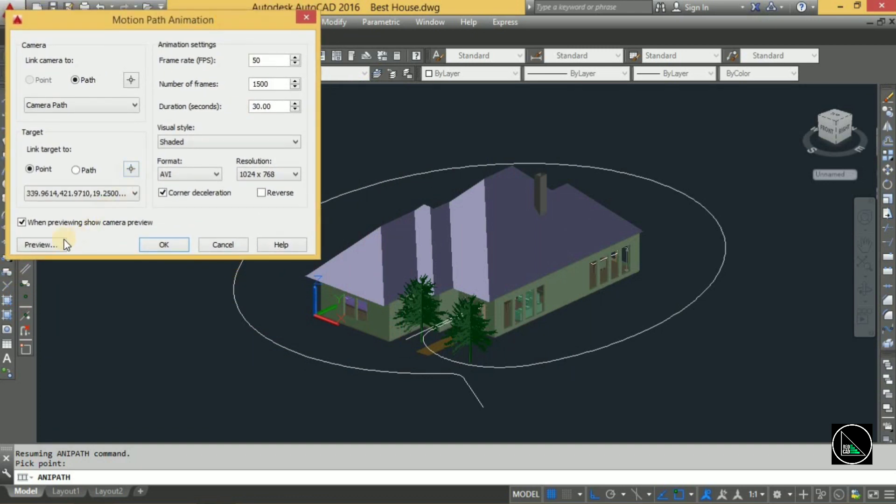
pyautogui.click(44, 246)
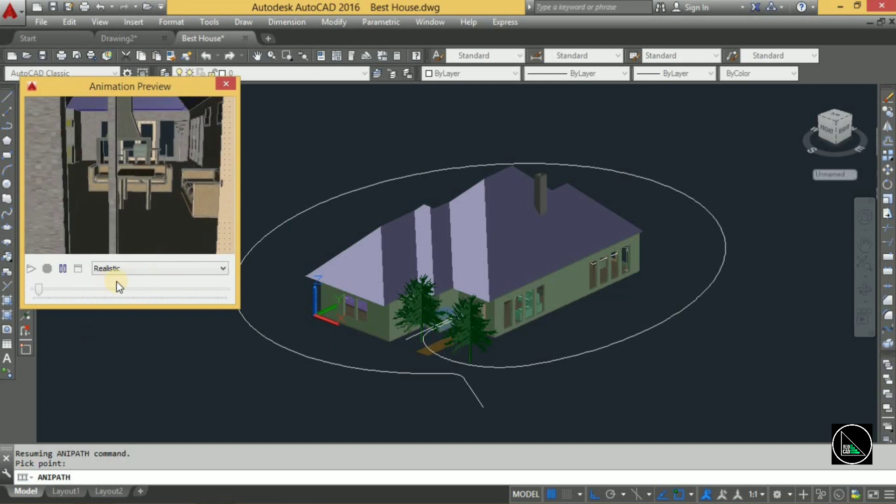
pyautogui.click(221, 85)
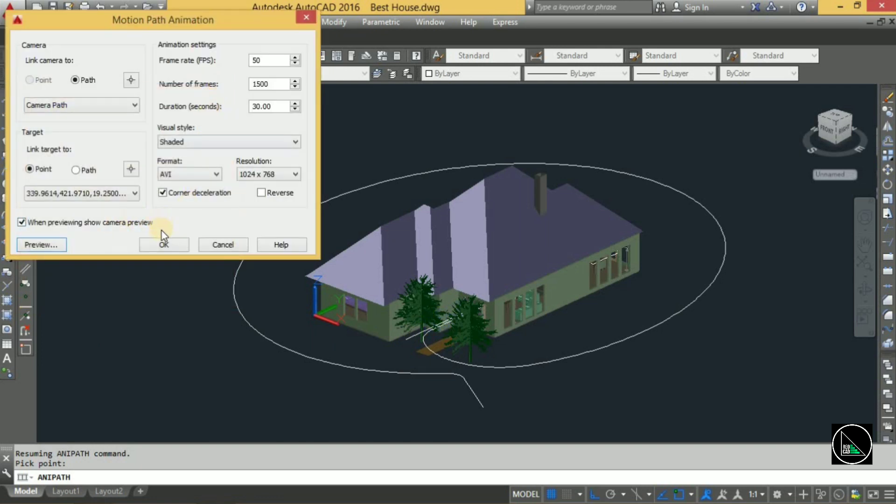
# Save the animation as Best House Walkthrough.avi on the Desktop to start rendering
pyautogui.click(169, 244)
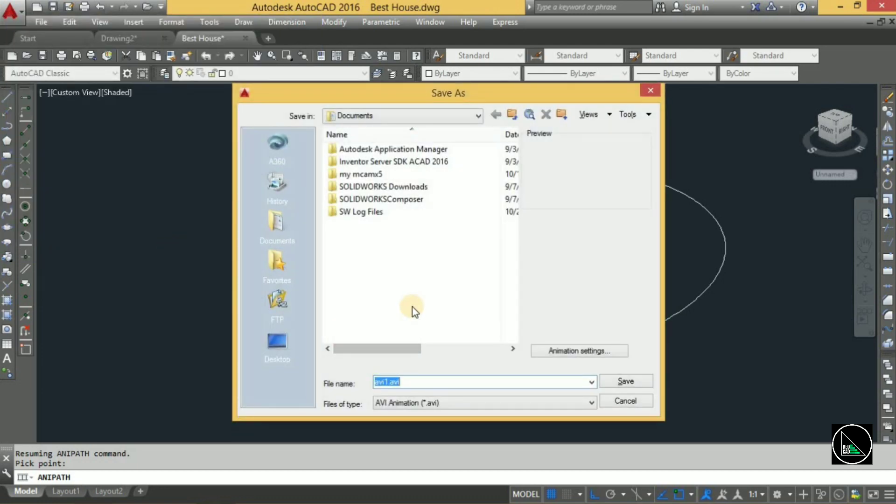
pyautogui.write('Best House Walkthrough')
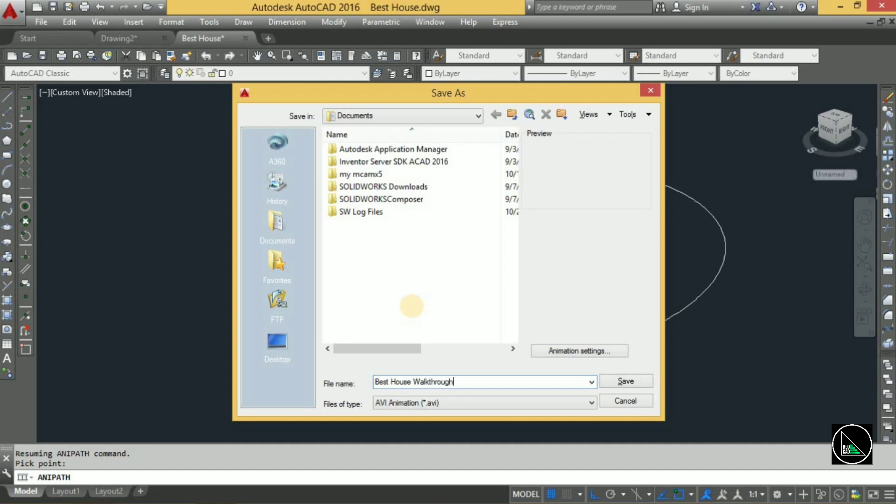
pyautogui.click(277, 339)
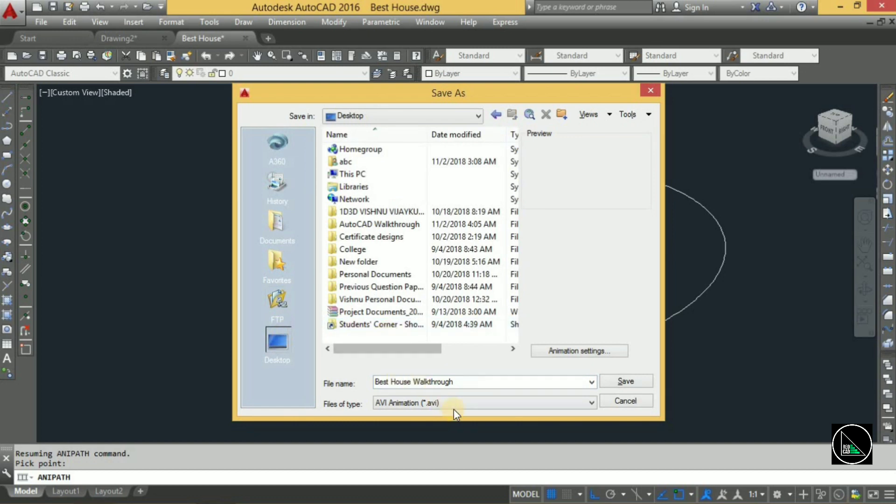
pyautogui.click(516, 400)
pyautogui.click(625, 381)
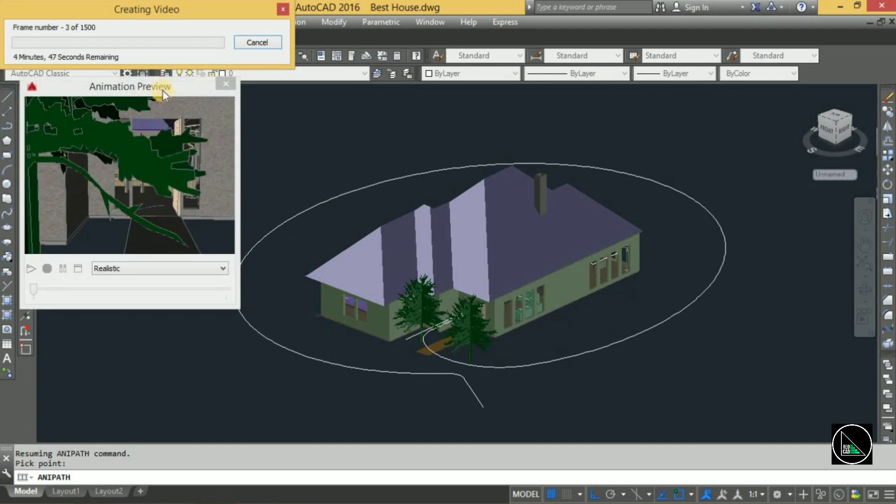
# Let all 1500 frames render, end the leftover point prompt, orbit, and minimize AutoCAD
pyautogui.moveTo(153, 100)
pyautogui.mouseDown()
pyautogui.moveTo(147, 133)
pyautogui.moveTo(155, 158)
pyautogui.mouseUp()
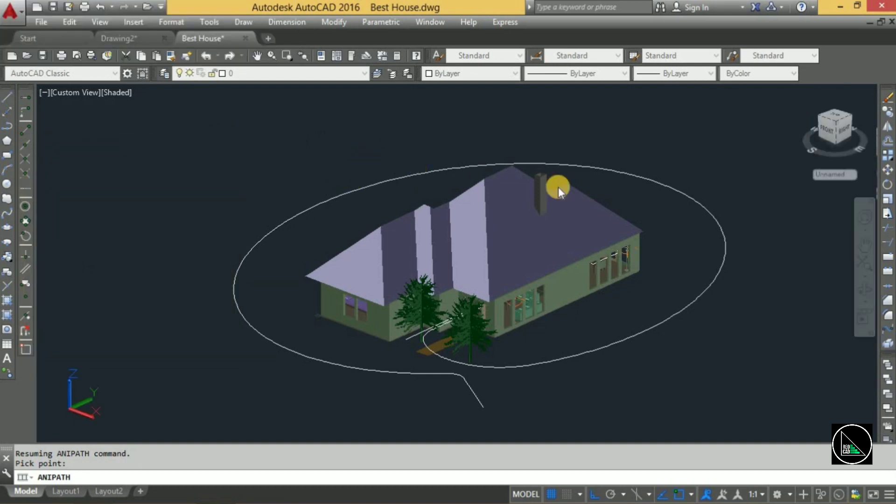
pyautogui.click(707, 262)
pyautogui.click(672, 256)
pyautogui.click(669, 240)
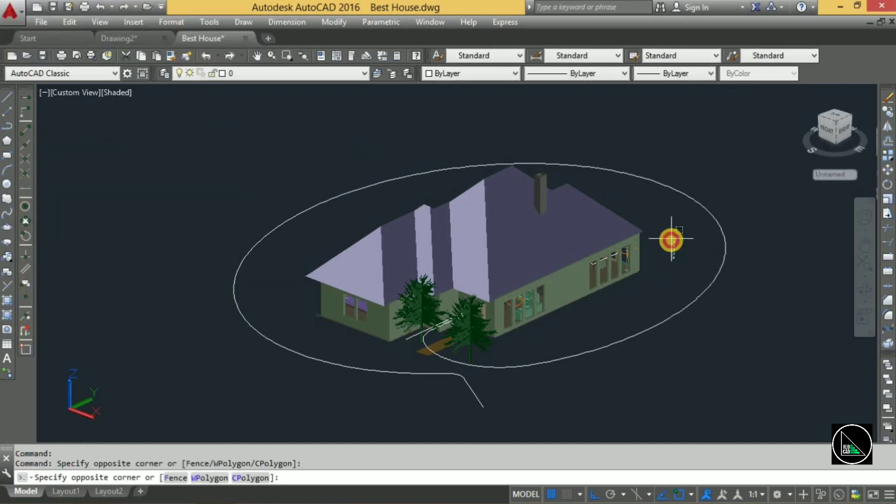
pyautogui.moveTo(665, 242)
pyautogui.keyDown('shift'); pyautogui.mouseDown(button='middle')
pyautogui.moveTo(690, 274)
pyautogui.moveTo(722, 293)
pyautogui.moveTo(827, 71)
pyautogui.mouseUp(button='middle'); pyautogui.keyUp('shift')
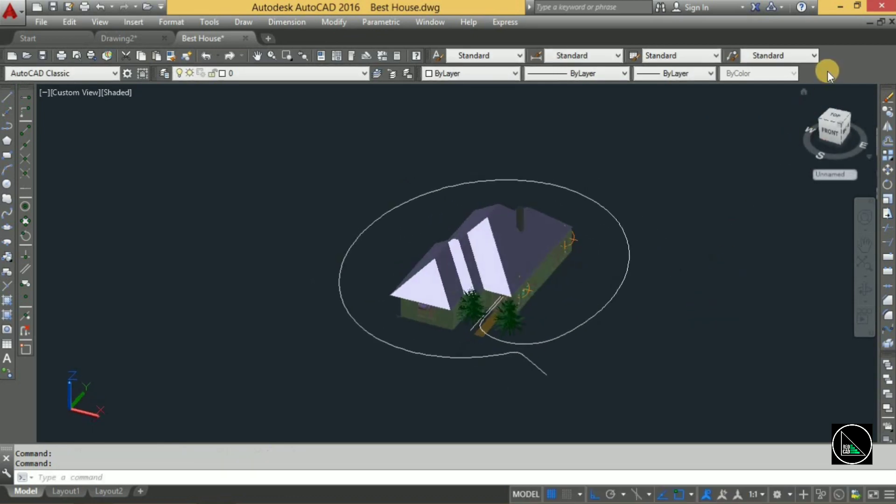
pyautogui.click(838, 7)
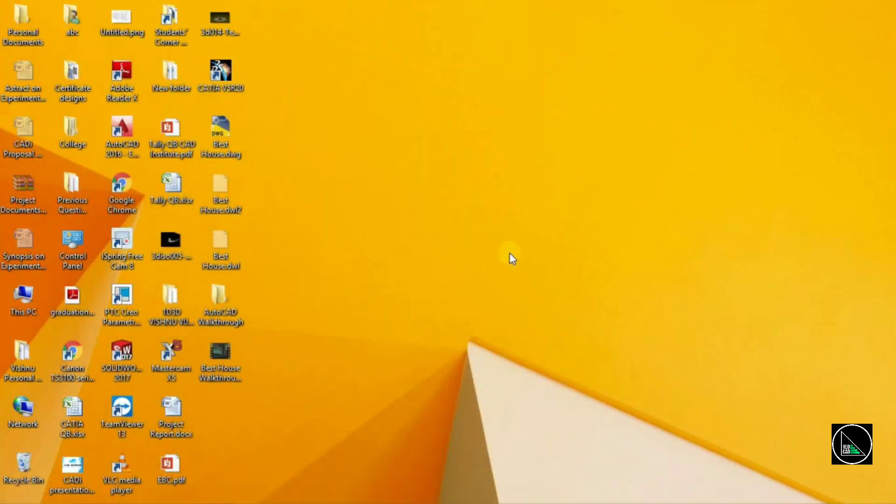
# Play Best House Walkthrough.avi in a maximized Windows Media Player, skipping ahead to about 00:23
pyautogui.click(223, 351)
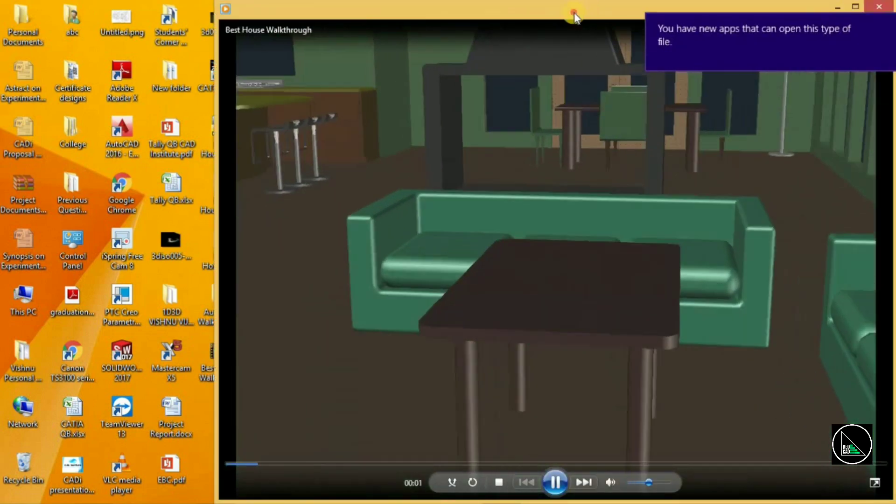
pyautogui.moveTo(574, 12); pyautogui.dragTo(376, 38)
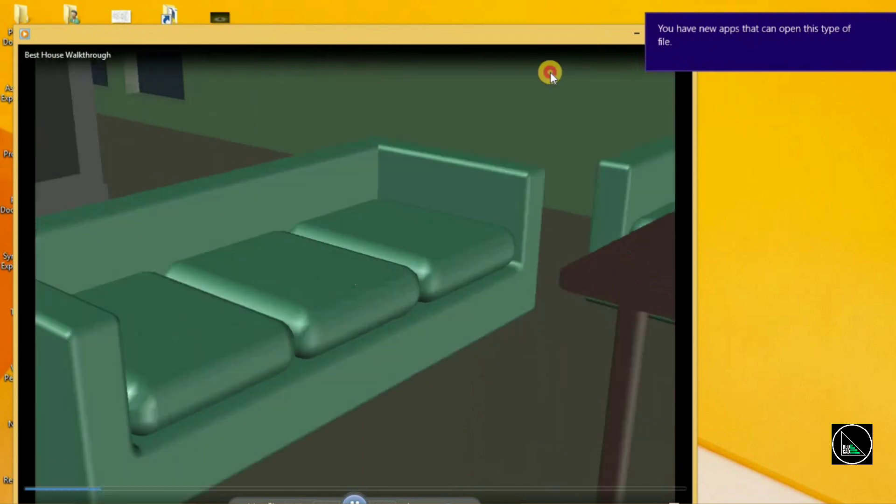
pyautogui.moveTo(550, 72); pyautogui.dragTo(577, 99)
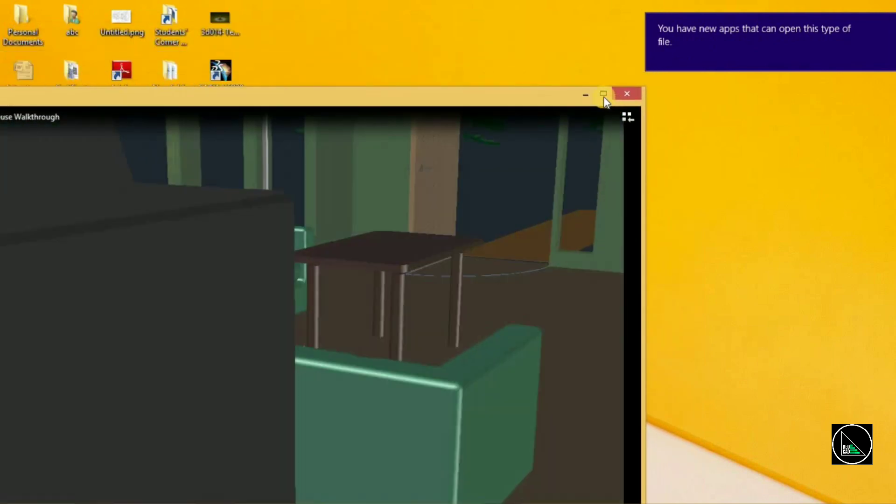
pyautogui.click(605, 96)
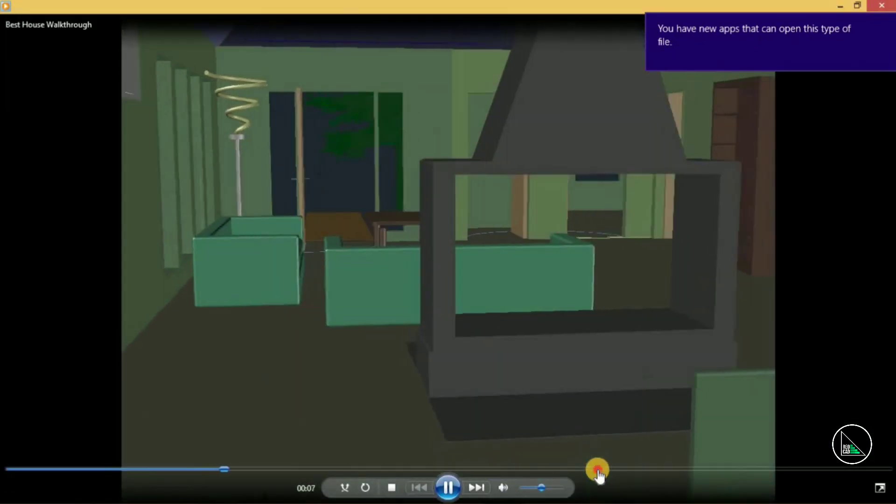
pyautogui.click(597, 469)
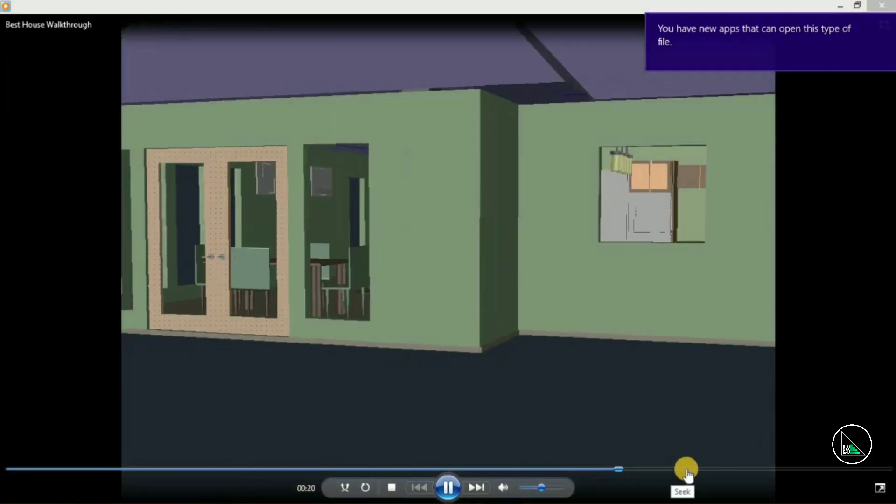
pyautogui.click(686, 469)
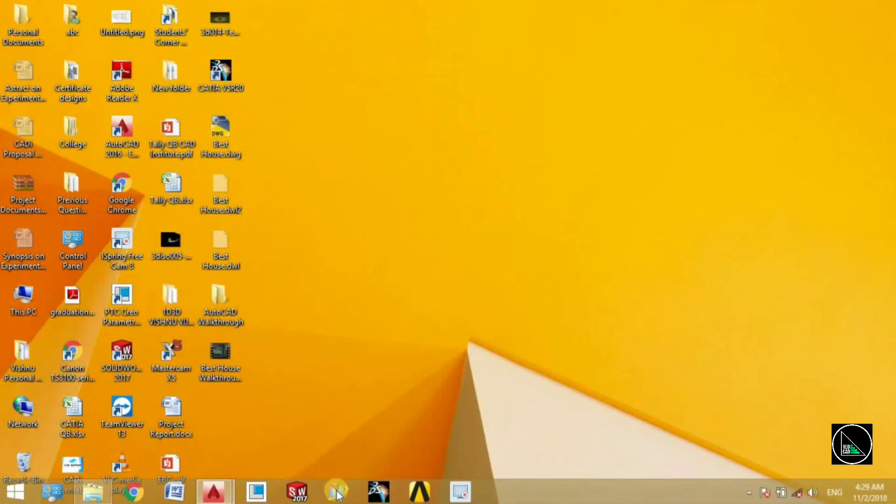
# Restore AutoCAD to Best House.dwg and orbit and zoom around the house and camera path
pyautogui.click(235, 492)
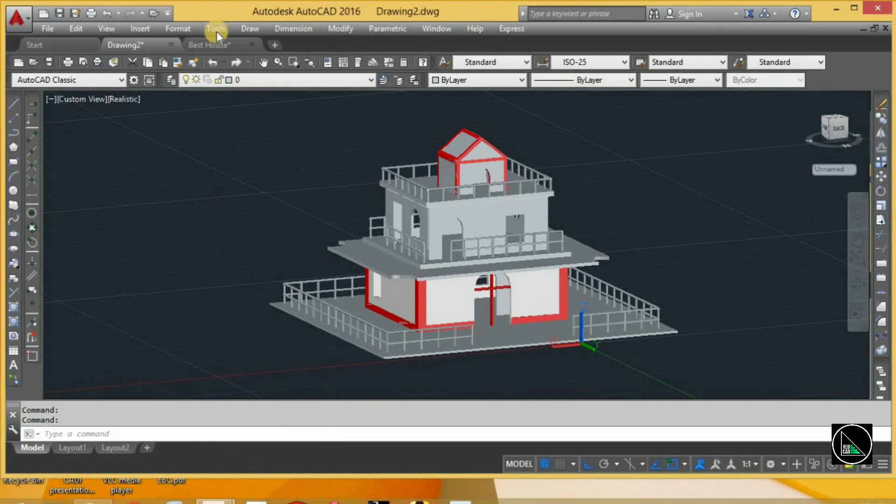
pyautogui.click(205, 44)
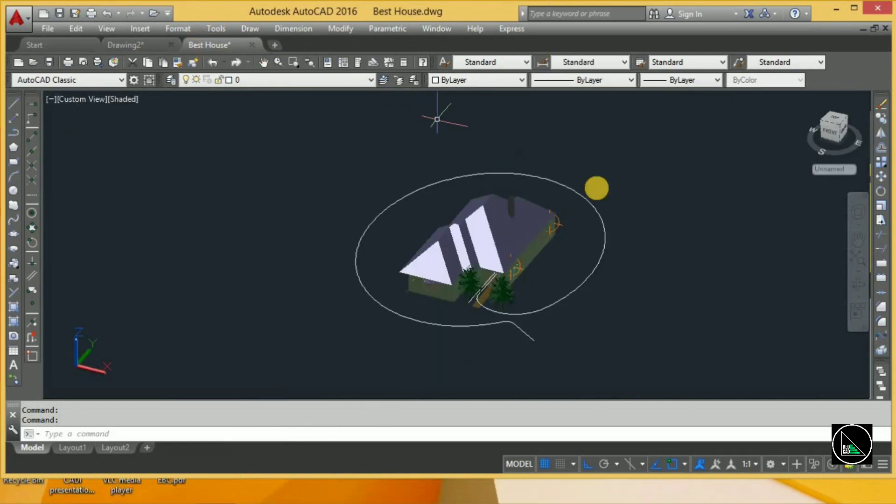
pyautogui.keyDown('shift'); pyautogui.moveTo(643, 222); pyautogui.dragTo(637, 250, button='middle'); pyautogui.keyUp('shift')
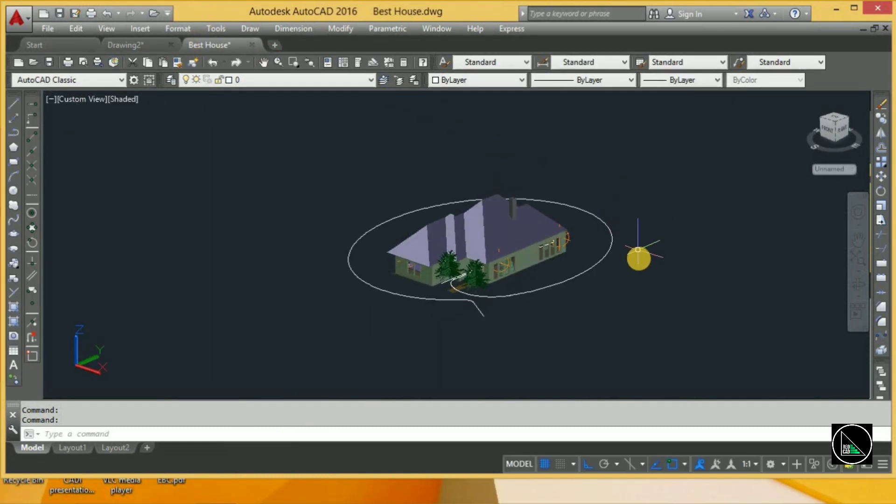
pyautogui.scroll(2, 564, 299)
pyautogui.scroll(3, 480, 276)
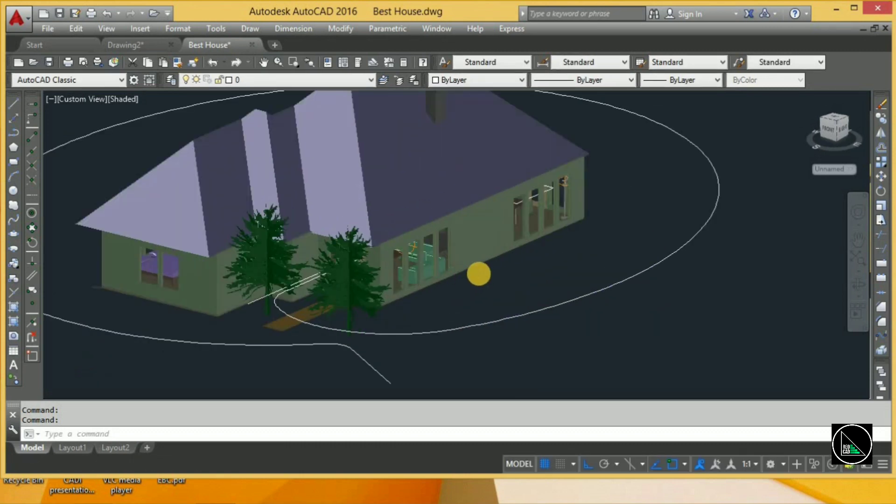
pyautogui.scroll(3, 548, 266)
pyautogui.scroll(-3, 548, 266)
pyautogui.keyDown('shift'); pyautogui.moveTo(570, 255); pyautogui.dragTo(638, 252, button='middle'); pyautogui.keyUp('shift')
pyautogui.moveTo(646, 252)
pyautogui.mouseDown()
pyautogui.moveTo(600, 253)
pyautogui.moveTo(618, 226)
pyautogui.moveTo(666, 246)
pyautogui.moveTo(654, 255)
pyautogui.mouseUp()
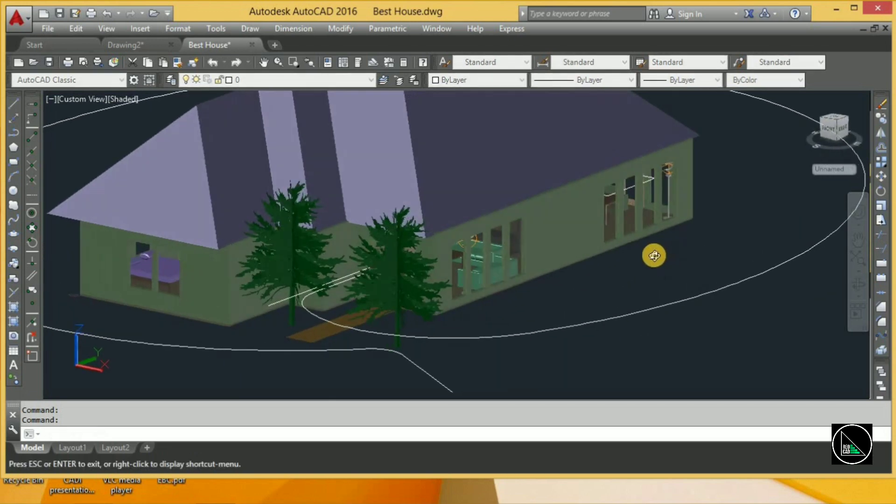
# Minimize AutoCAD and replay Best House Walkthrough.avi full-screen in Windows Media Player
pyautogui.click(838, 12)
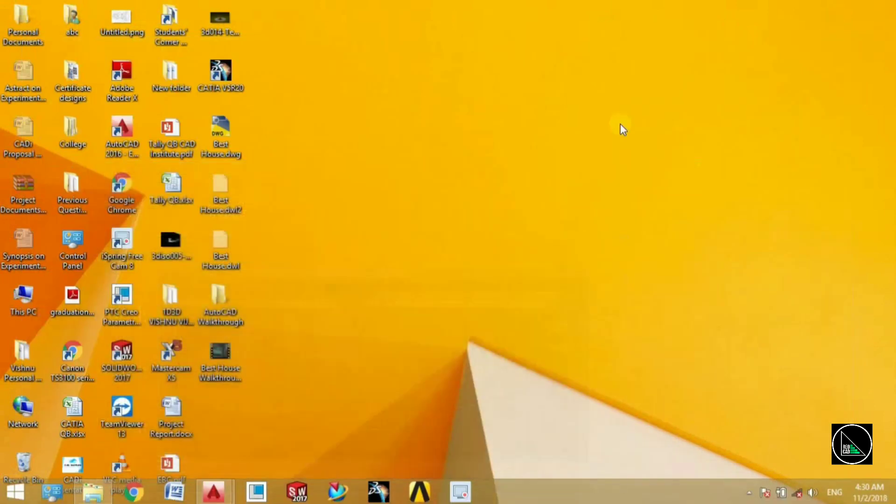
pyautogui.doubleClick(225, 352)
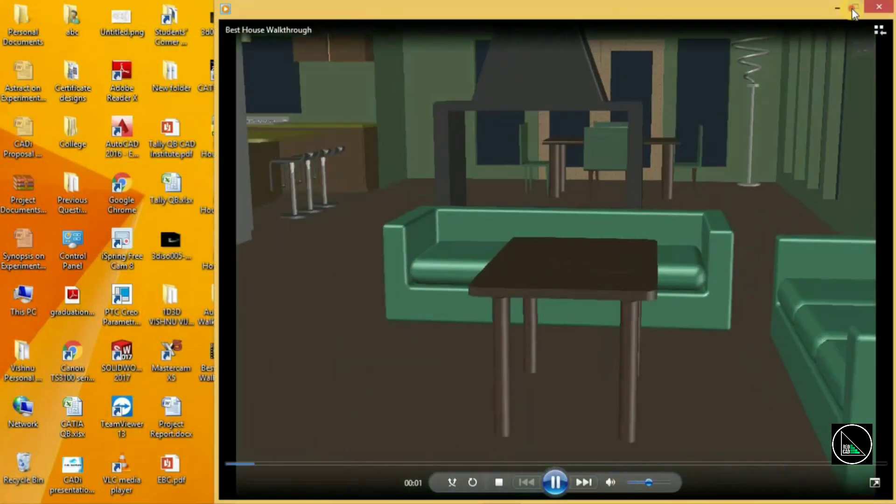
pyautogui.click(855, 9)
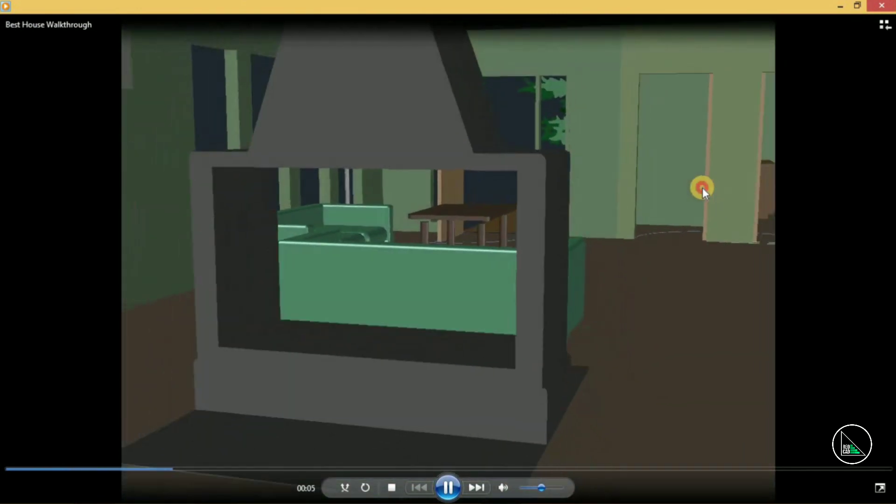
pyautogui.doubleClick(702, 188)
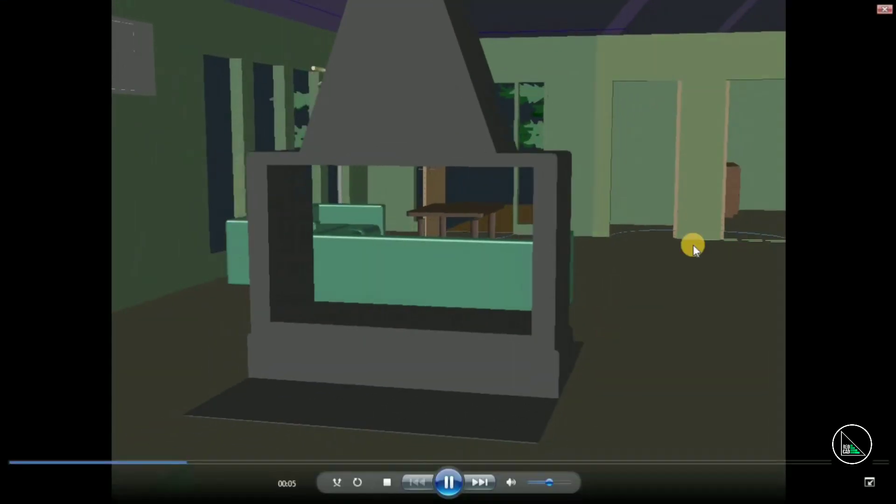